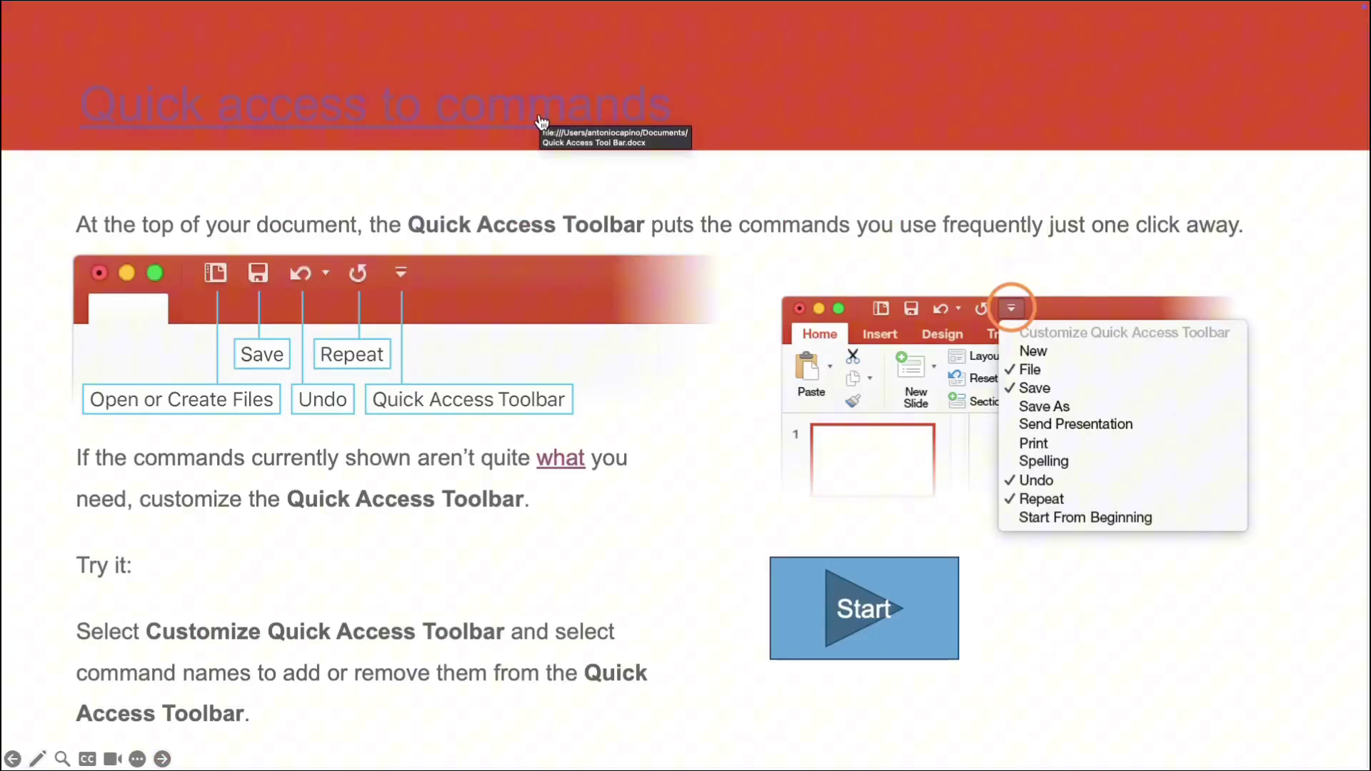
- Test the title link to the Word document and the support page link, closing each
{"action": "left_click", "coordinate": [532, 123]}
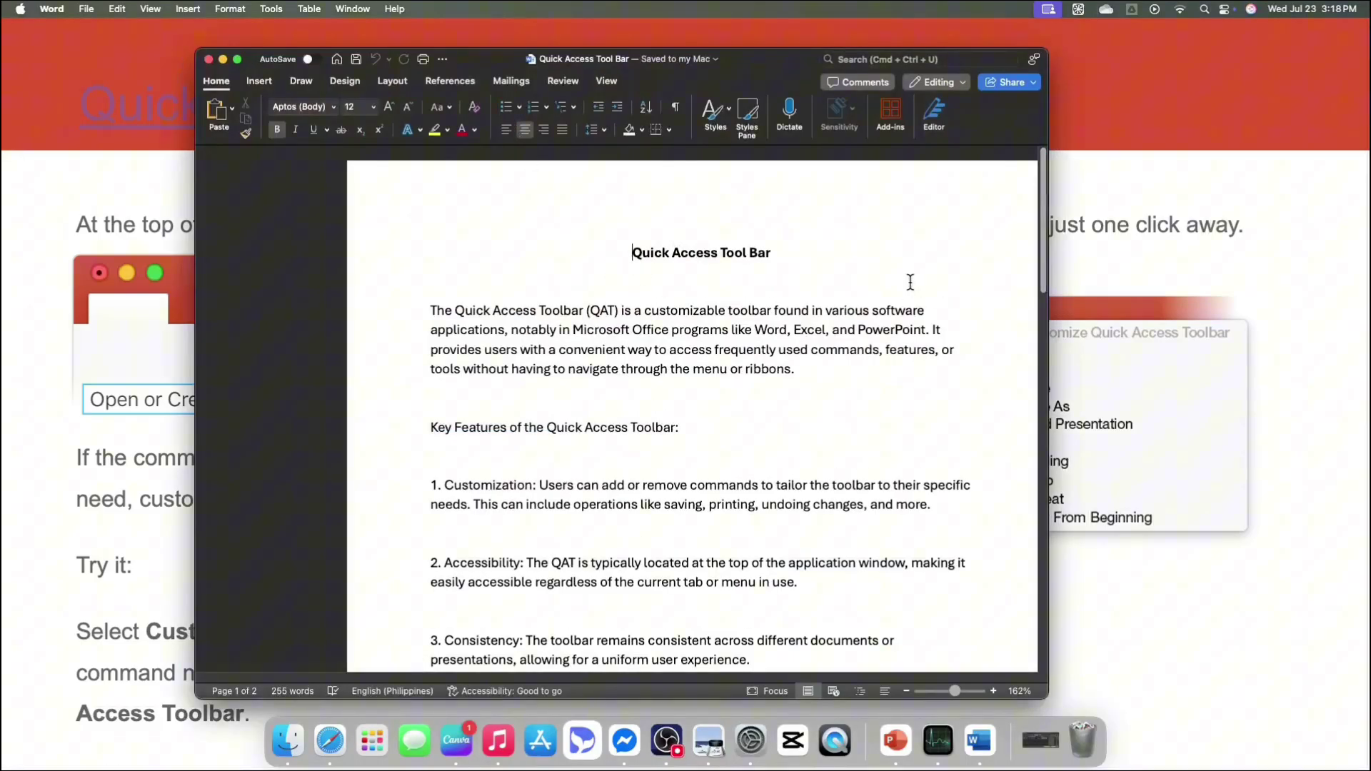
{"action": "left_click", "coordinate": [208, 59]}
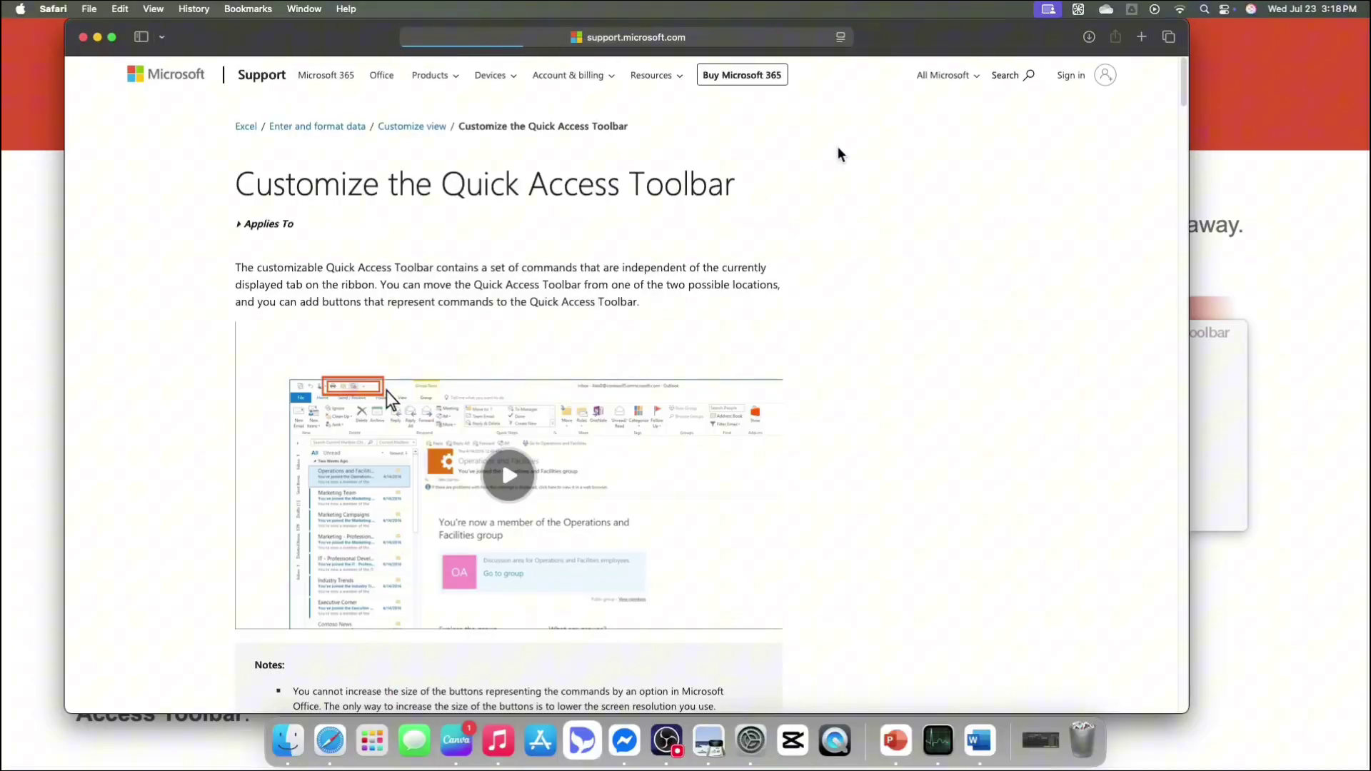
{"action": "left_click", "coordinate": [83, 38]}
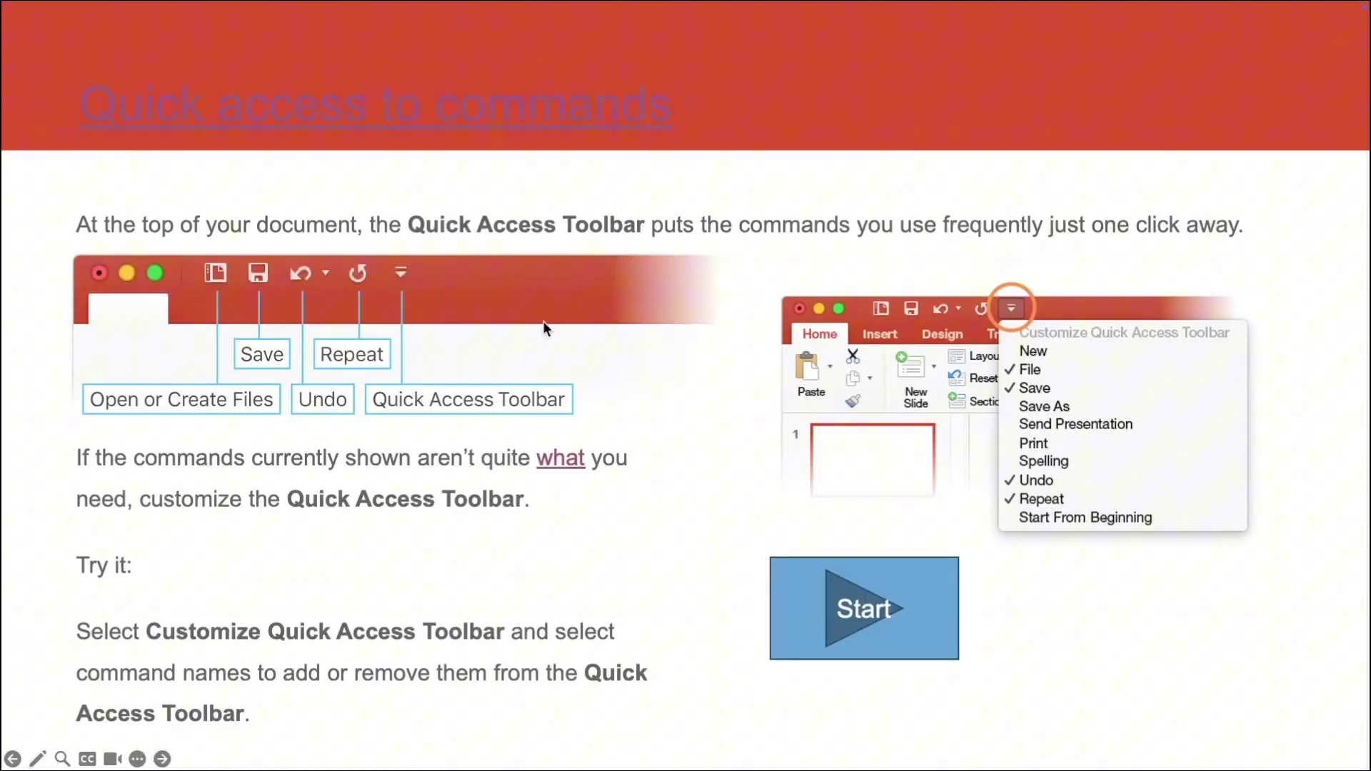
- Advance the slide show, then step back to the Quick access to commands slide
{"action": "left_click", "coordinate": [567, 456]}
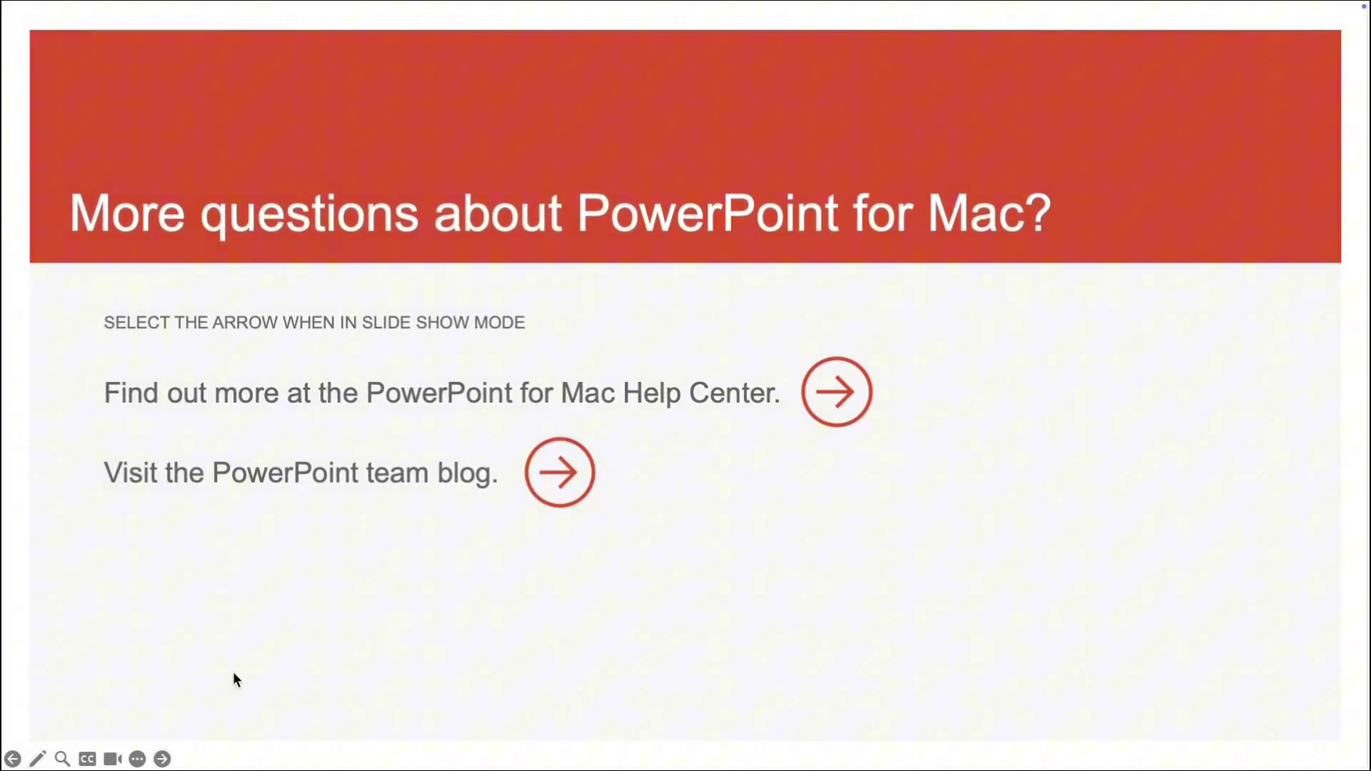
{"action": "left_click", "coordinate": [13, 758]}
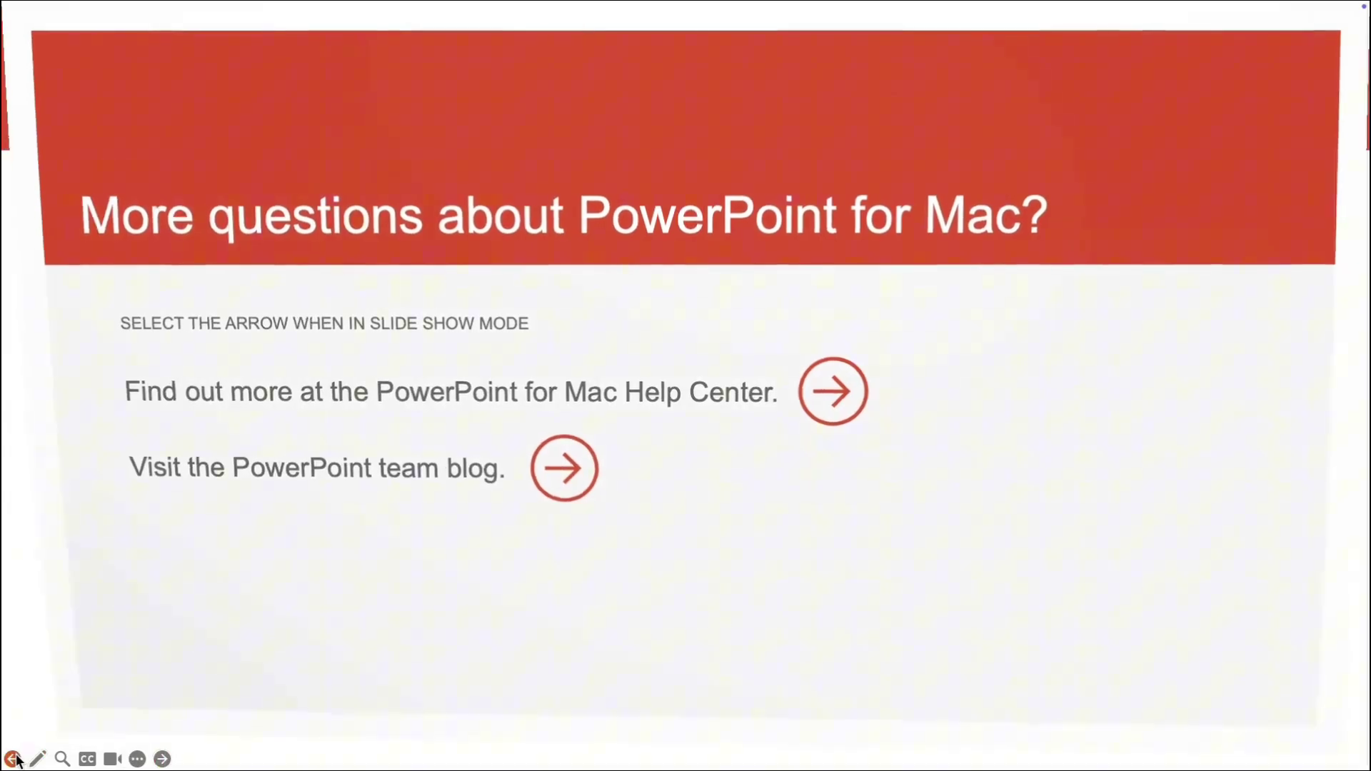
{"action": "left_click", "coordinate": [13, 759]}
{"action": "left_click", "coordinate": [13, 758]}
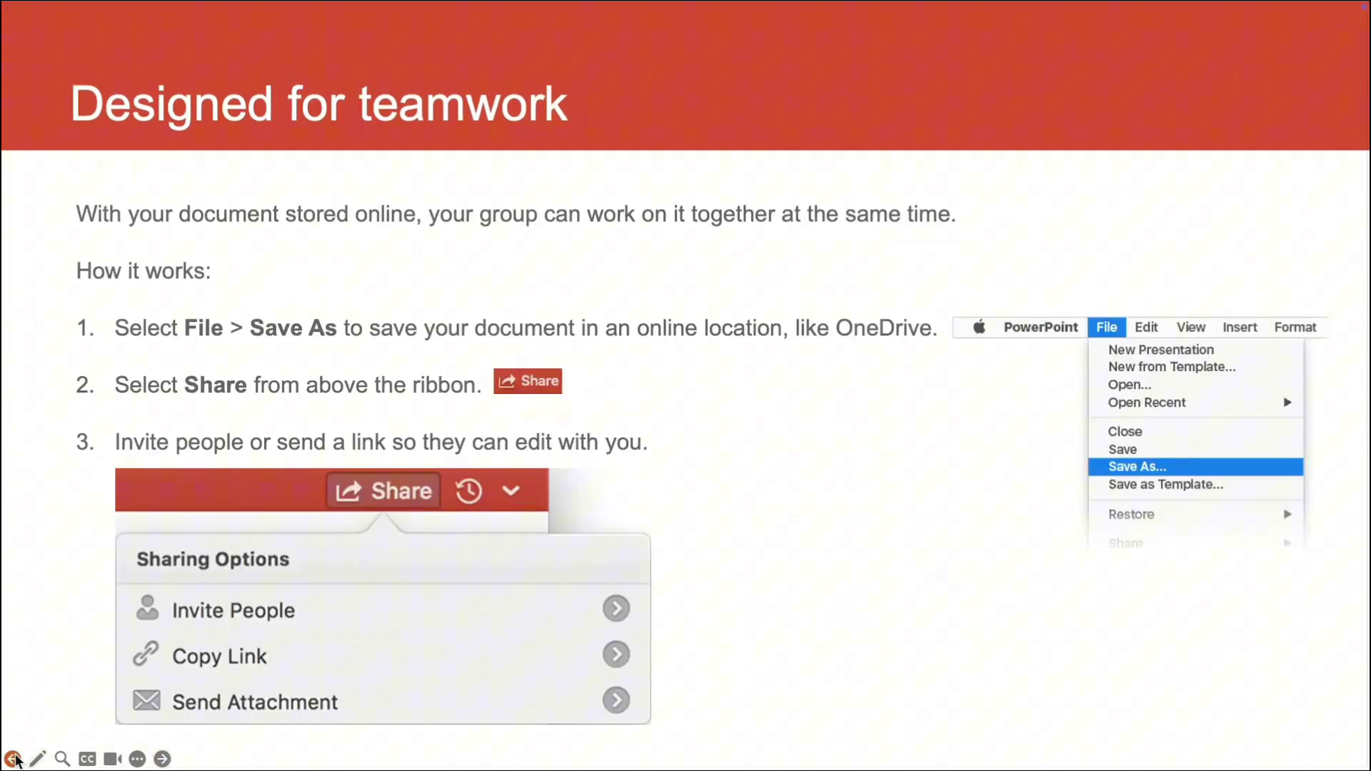
{"action": "left_click", "coordinate": [13, 758]}
{"action": "left_click", "coordinate": [13, 759]}
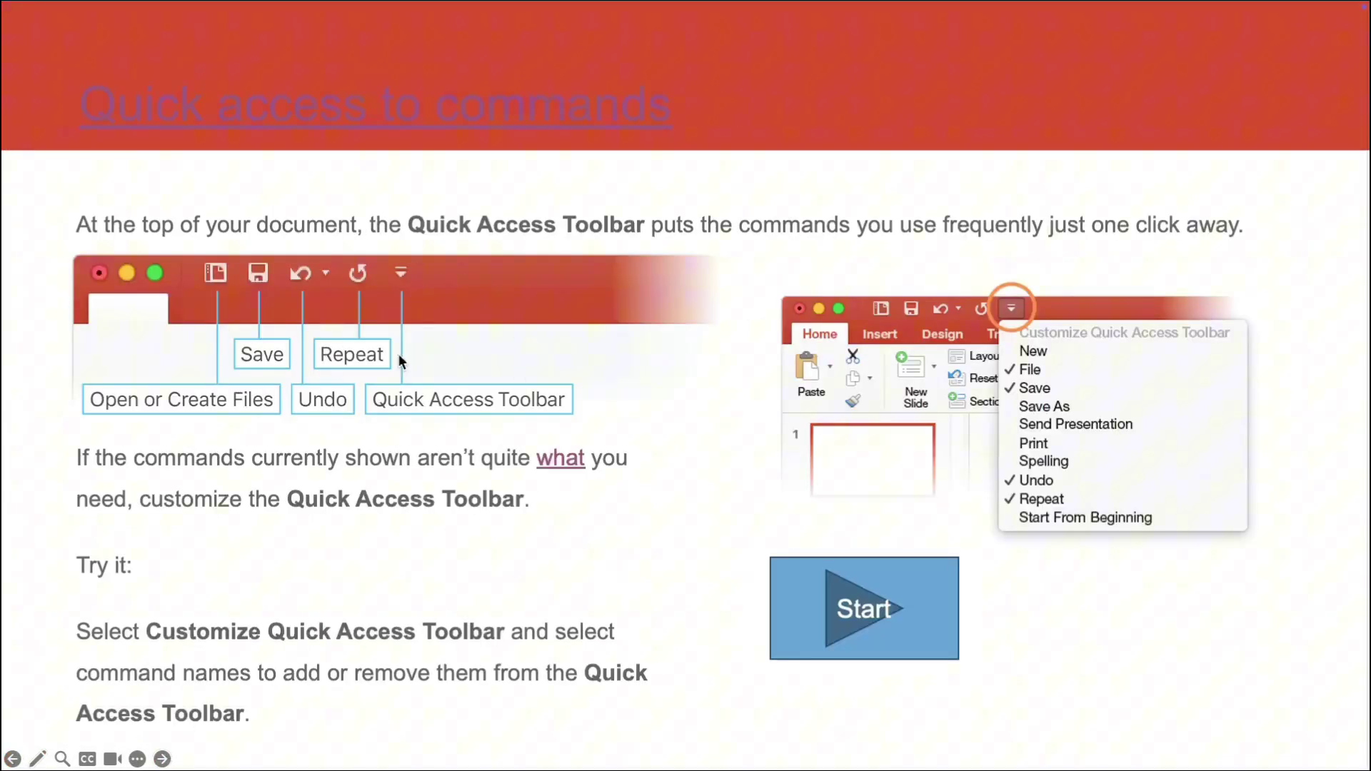
{"action": "left_click", "coordinate": [496, 119]}
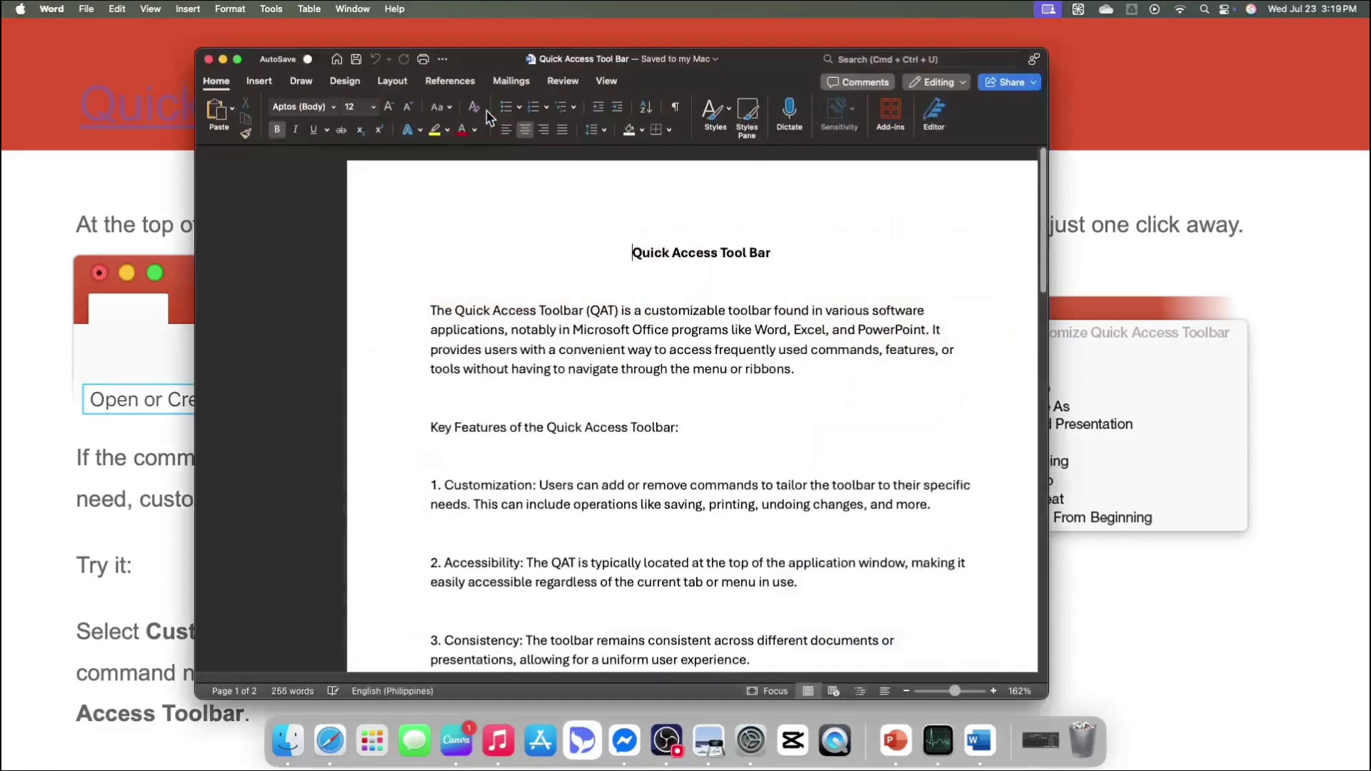
{"action": "left_click", "coordinate": [207, 59]}
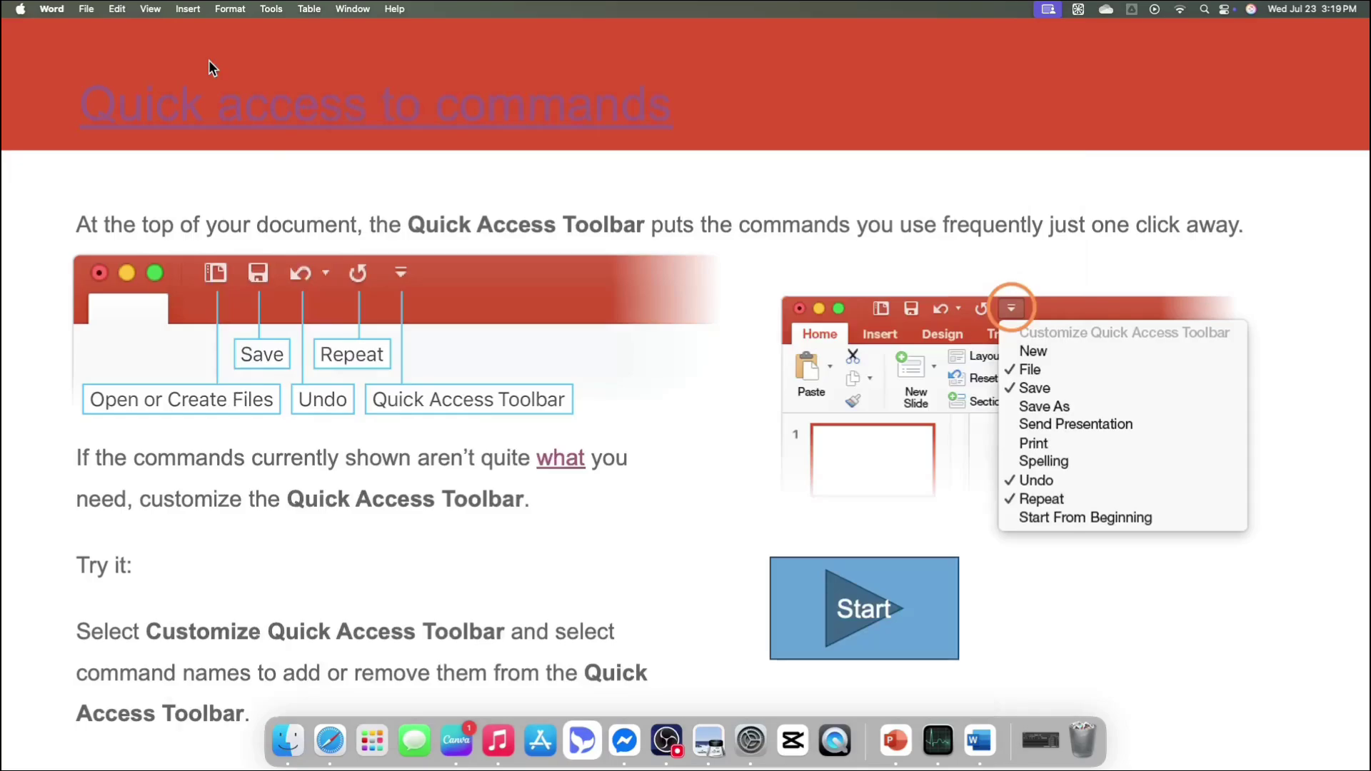
{"action": "left_click", "coordinate": [886, 608]}
{"action": "left_click", "coordinate": [867, 607]}
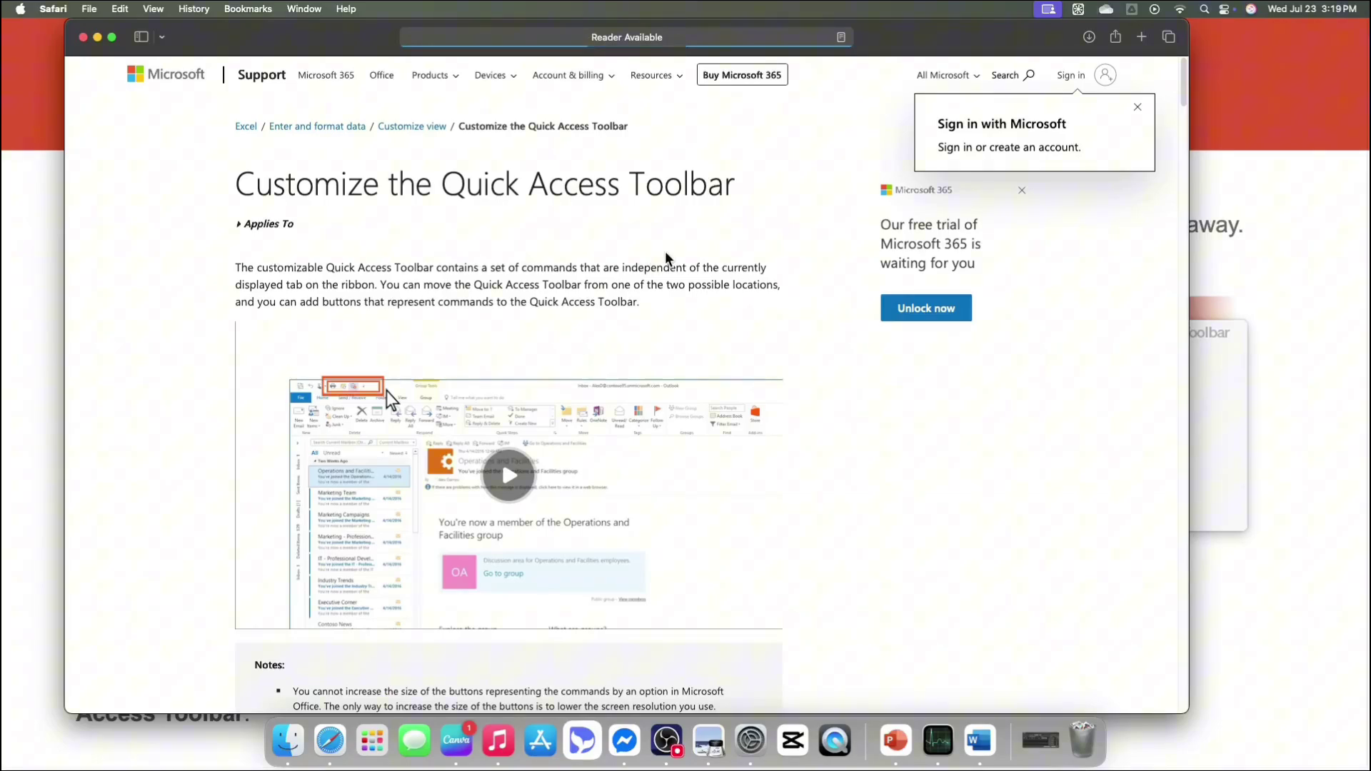
{"action": "left_click", "coordinate": [84, 38]}
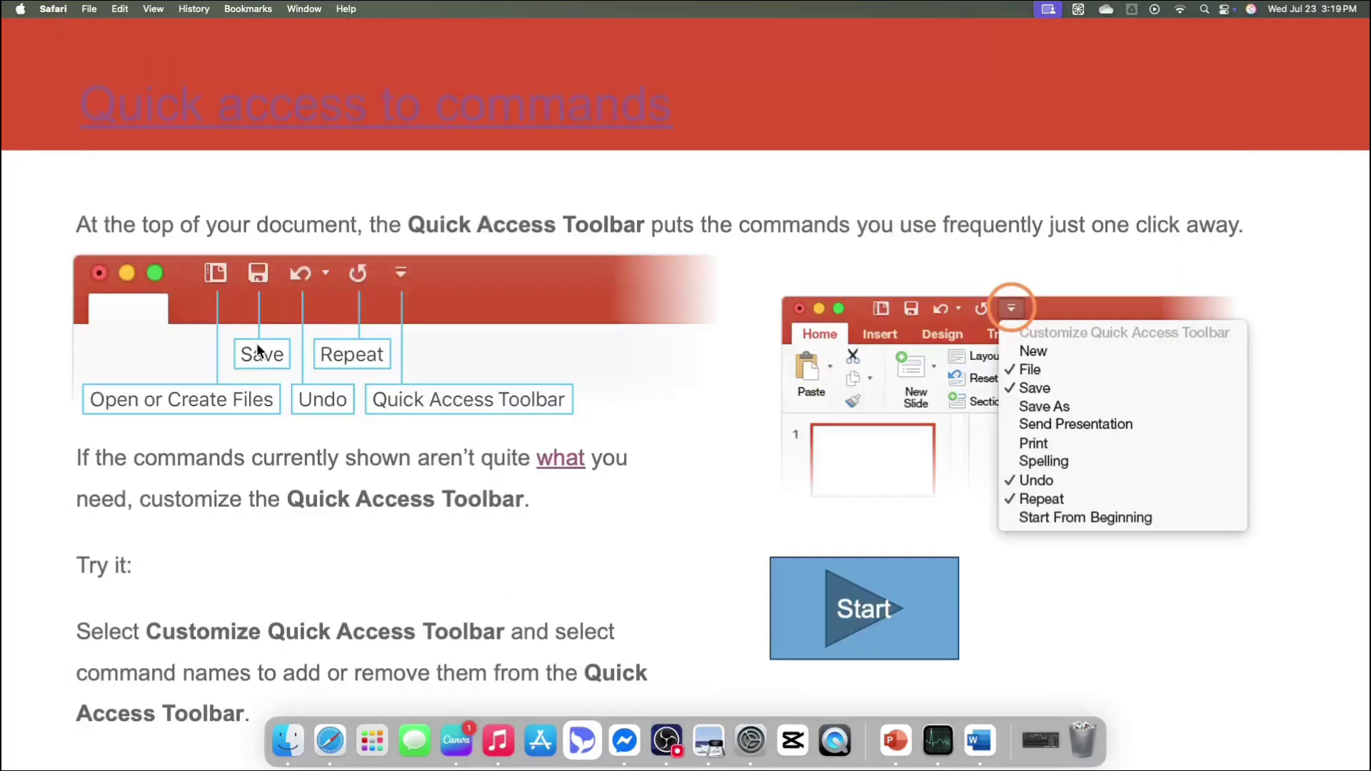
{"action": "left_click", "coordinate": [665, 437]}
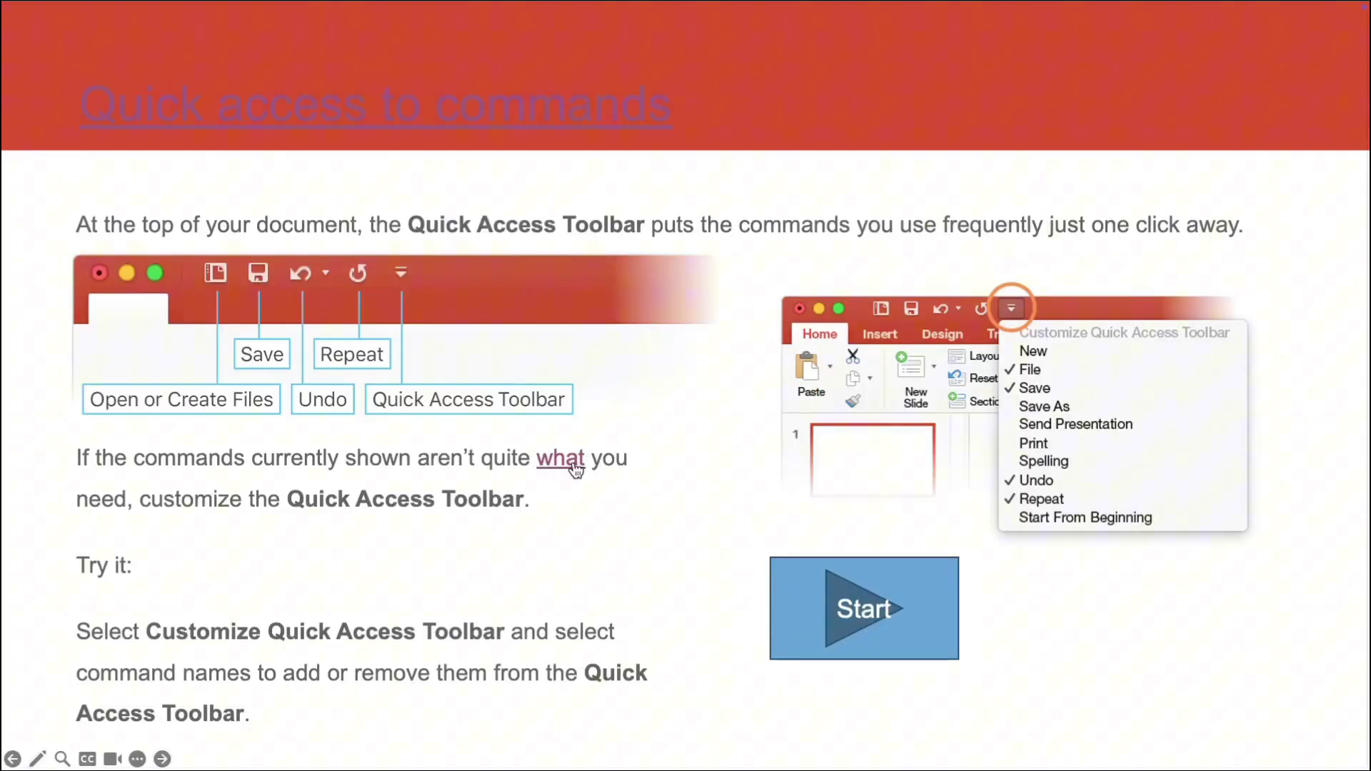
{"action": "key", "text": "Right"}
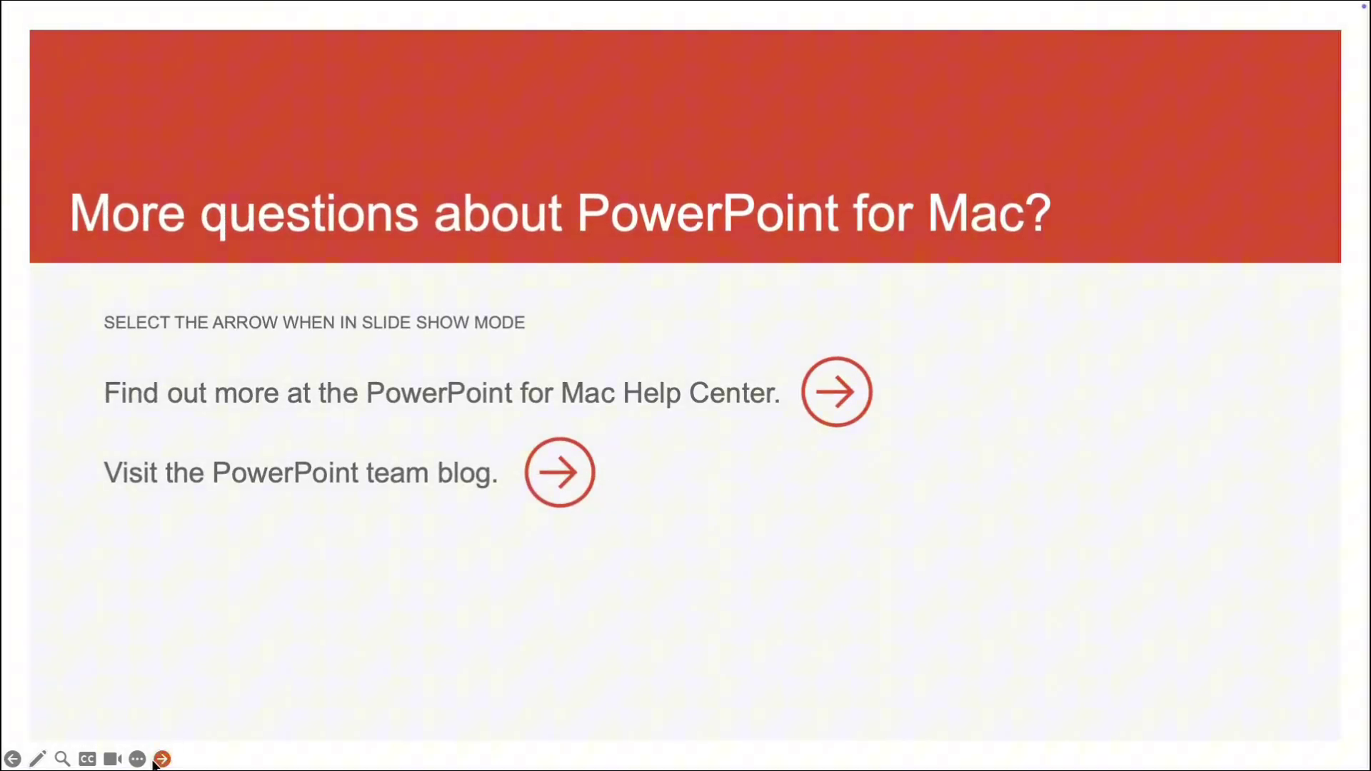
{"action": "left_click", "coordinate": [13, 758]}
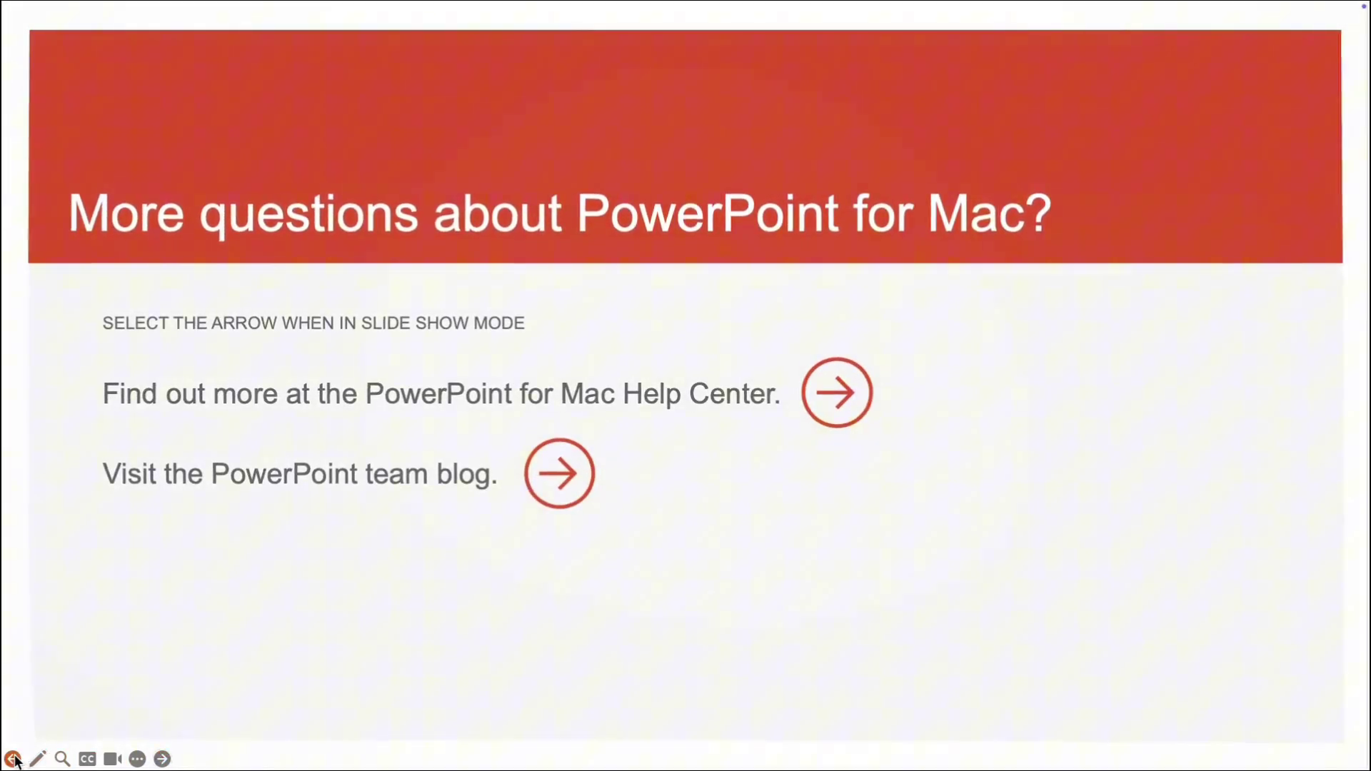
{"action": "left_click", "coordinate": [12, 758]}
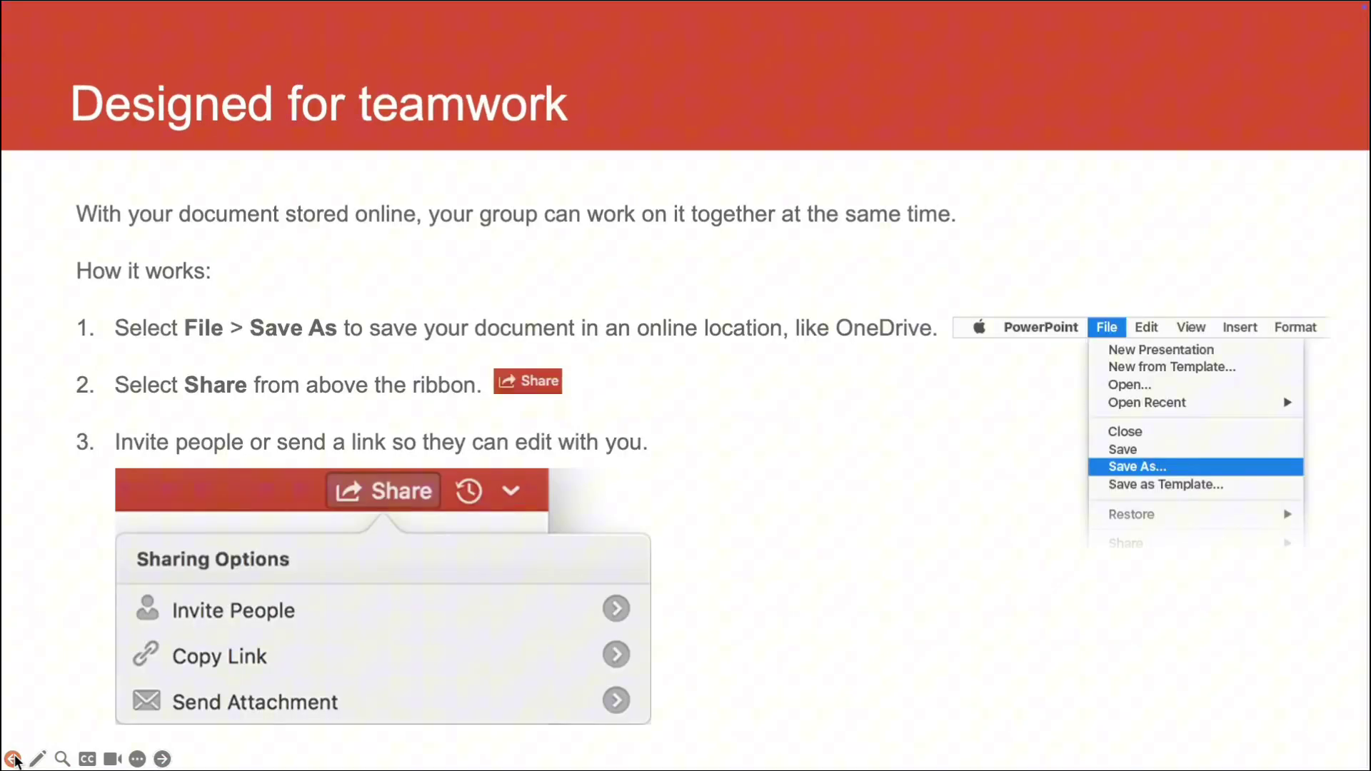
{"action": "left_click", "coordinate": [13, 758]}
{"action": "left_click", "coordinate": [13, 758]}
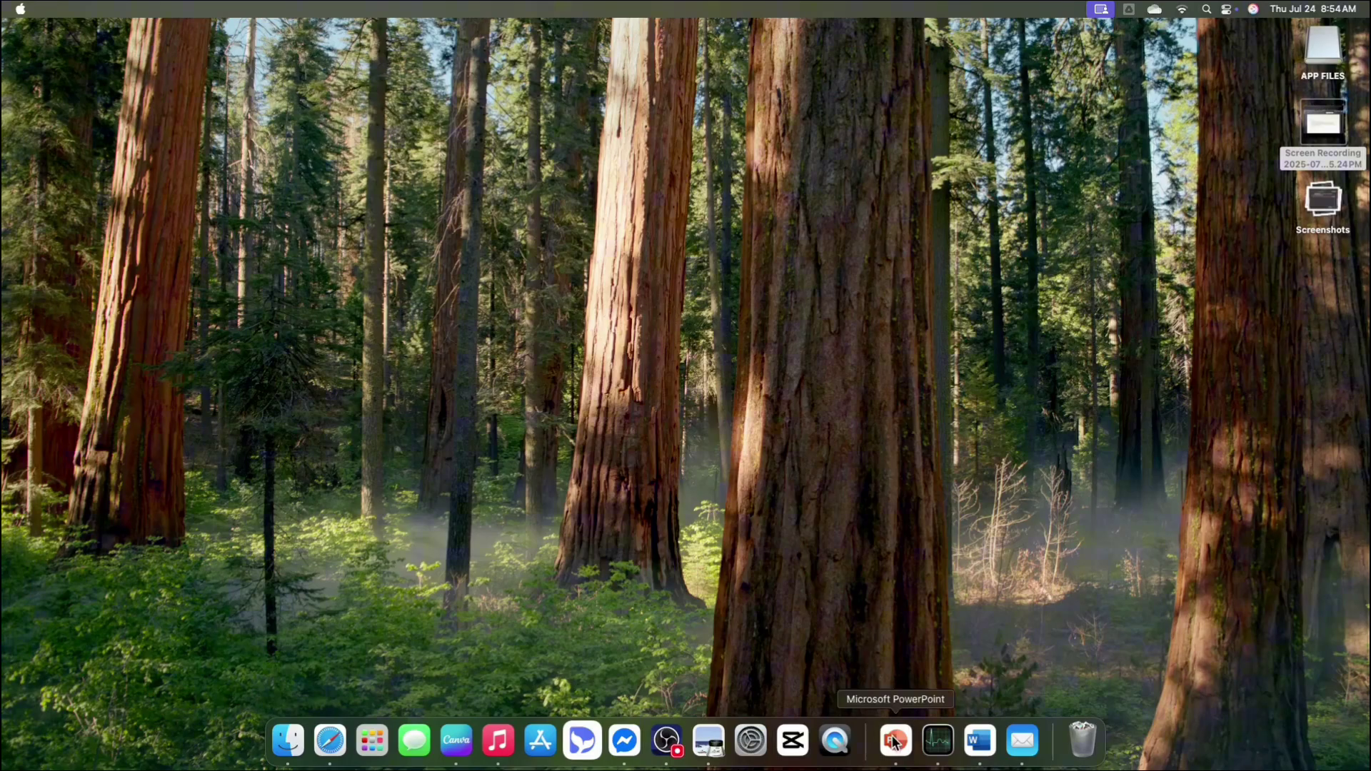
- Relaunch PowerPoint, open the Practice presentation from Recent, and show slide 2
{"action": "left_click", "coordinate": [894, 743]}
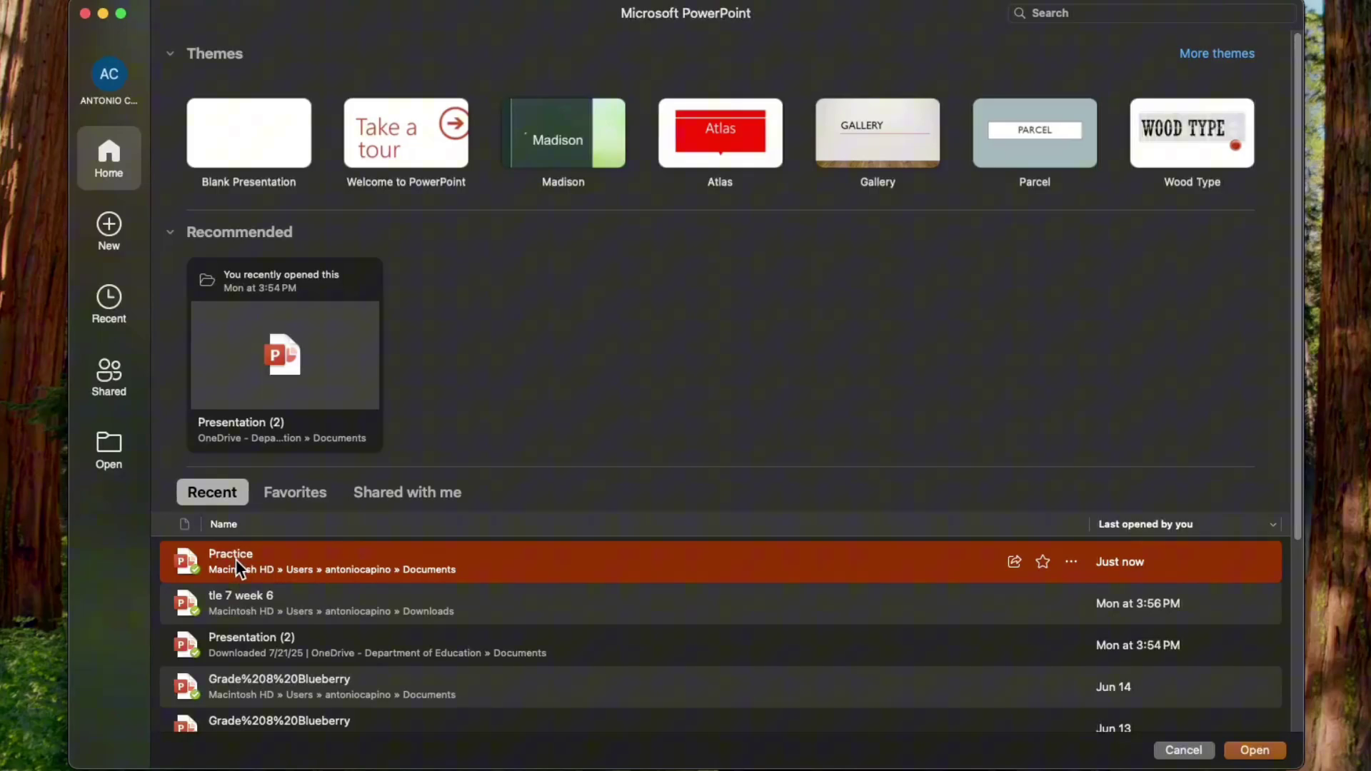
{"action": "left_click", "coordinate": [1277, 753]}
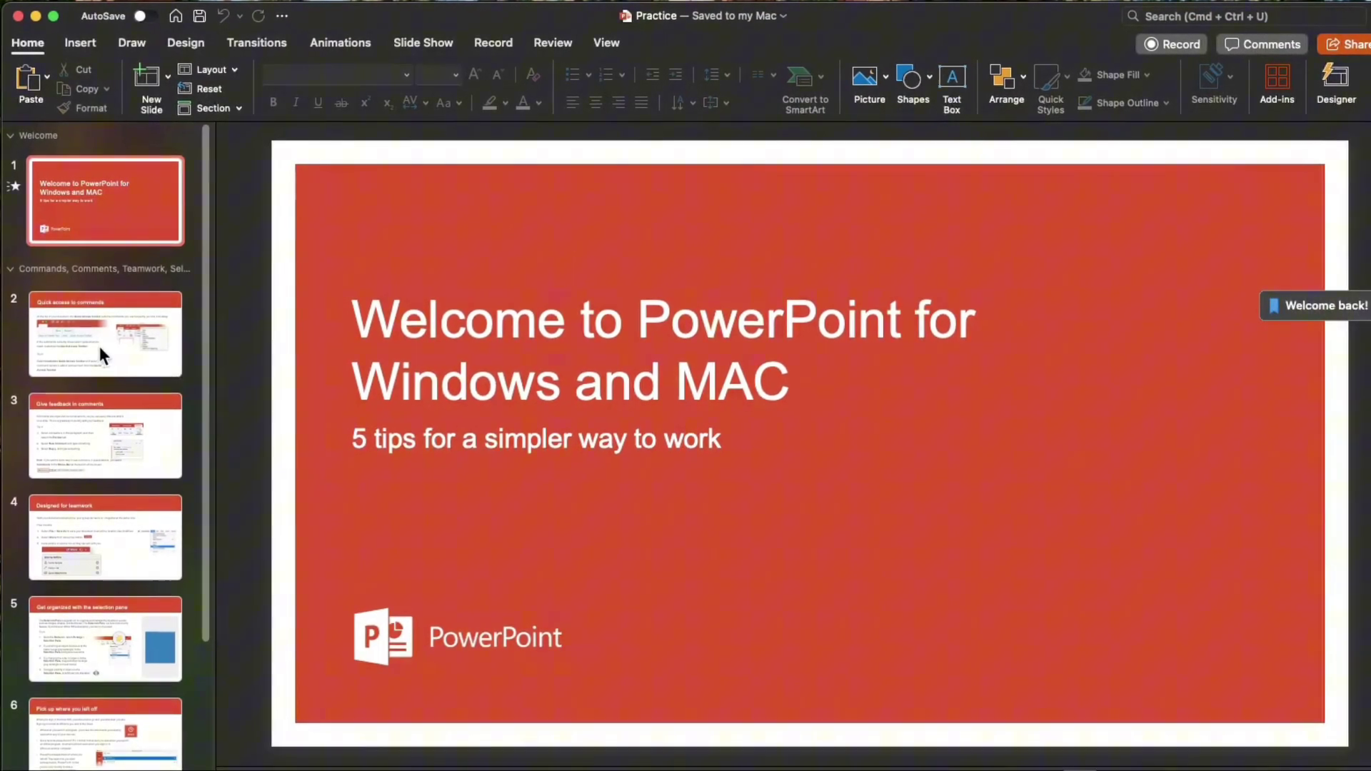
{"action": "left_click", "coordinate": [128, 337]}
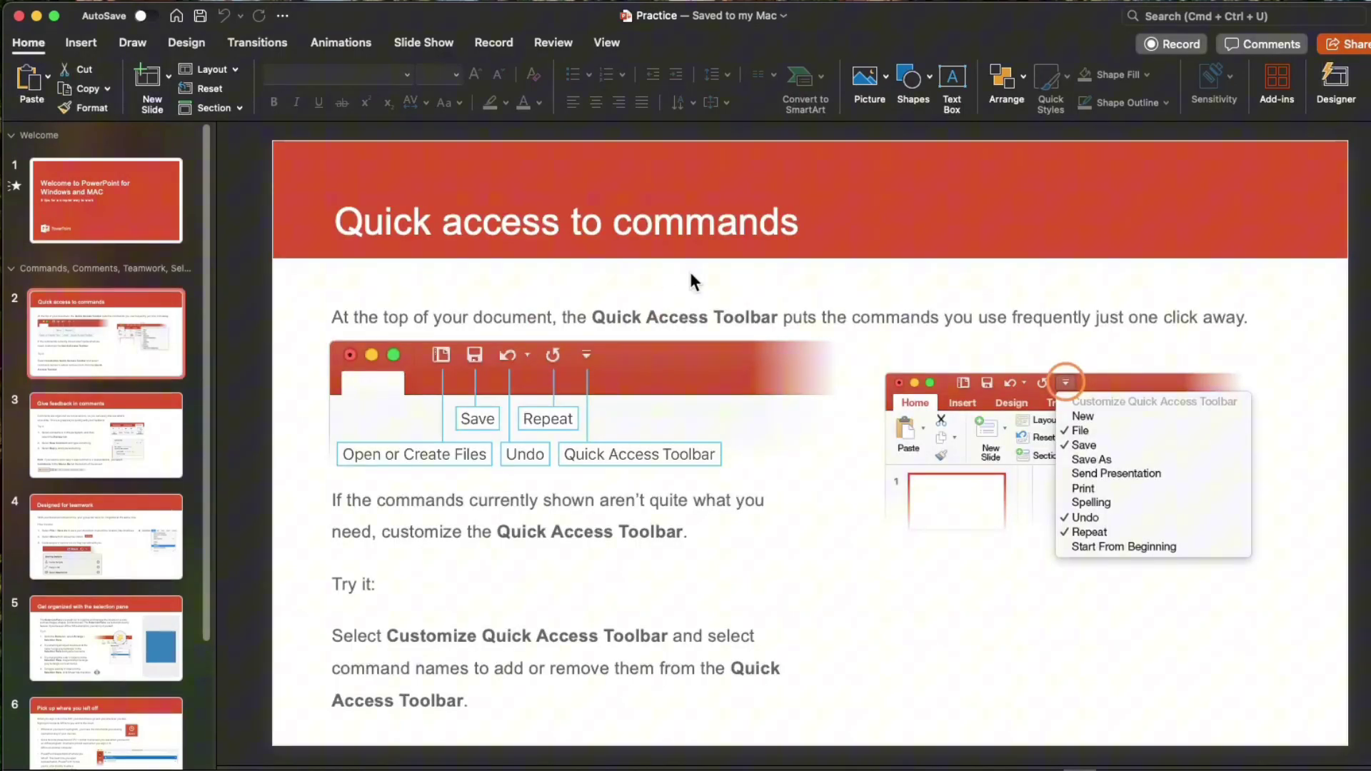
- Start a Web Page or File hyperlink on the word 'Access', then switch to Safari
{"action": "left_click", "coordinate": [609, 478]}
{"action": "left_click", "coordinate": [614, 427]}
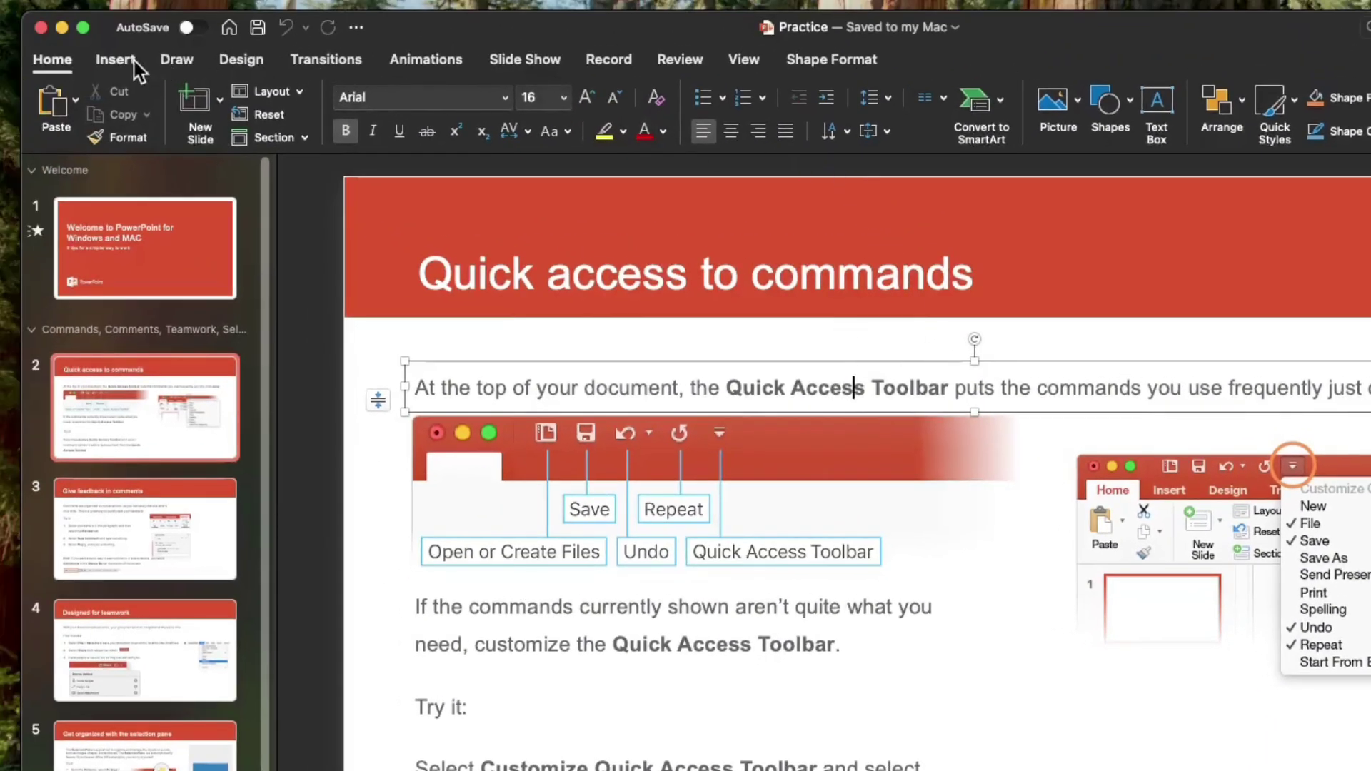
{"action": "left_click", "coordinate": [133, 63]}
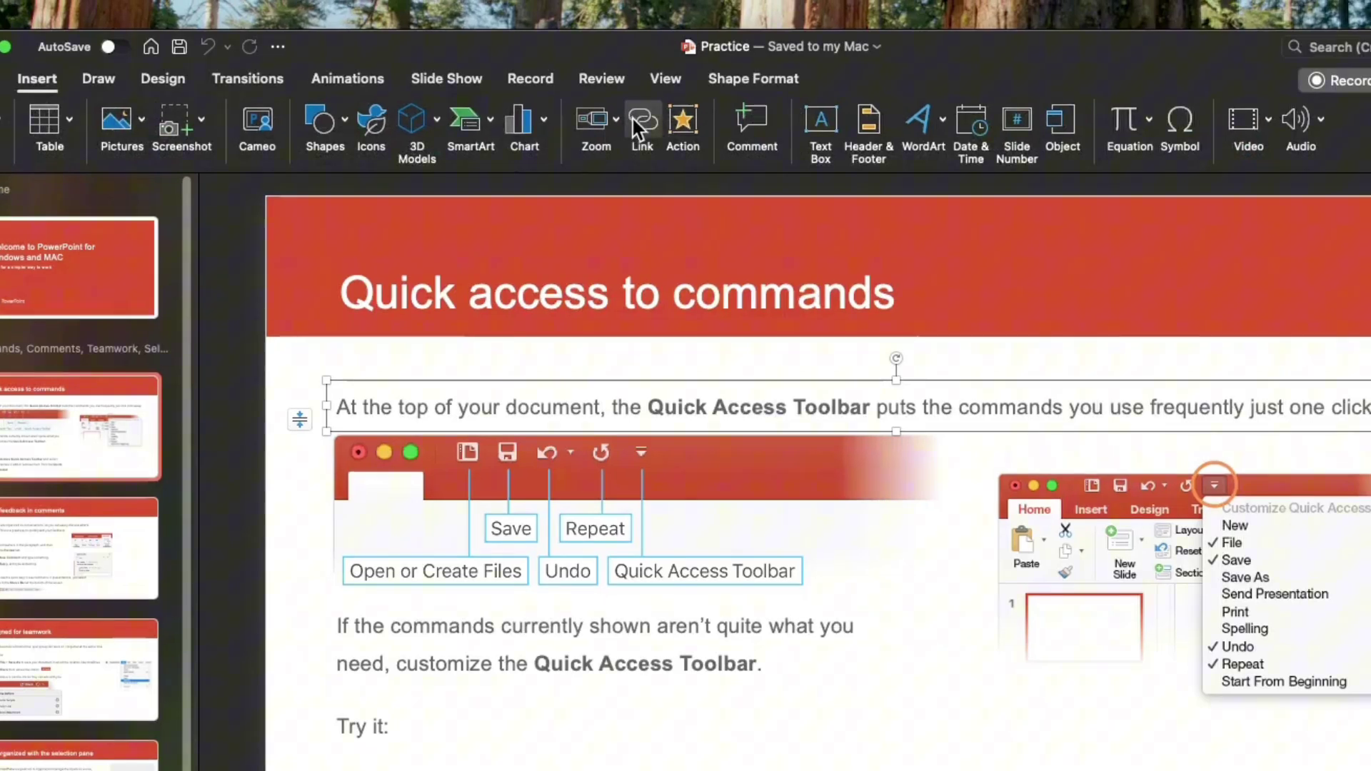
{"action": "left_click", "coordinate": [640, 123]}
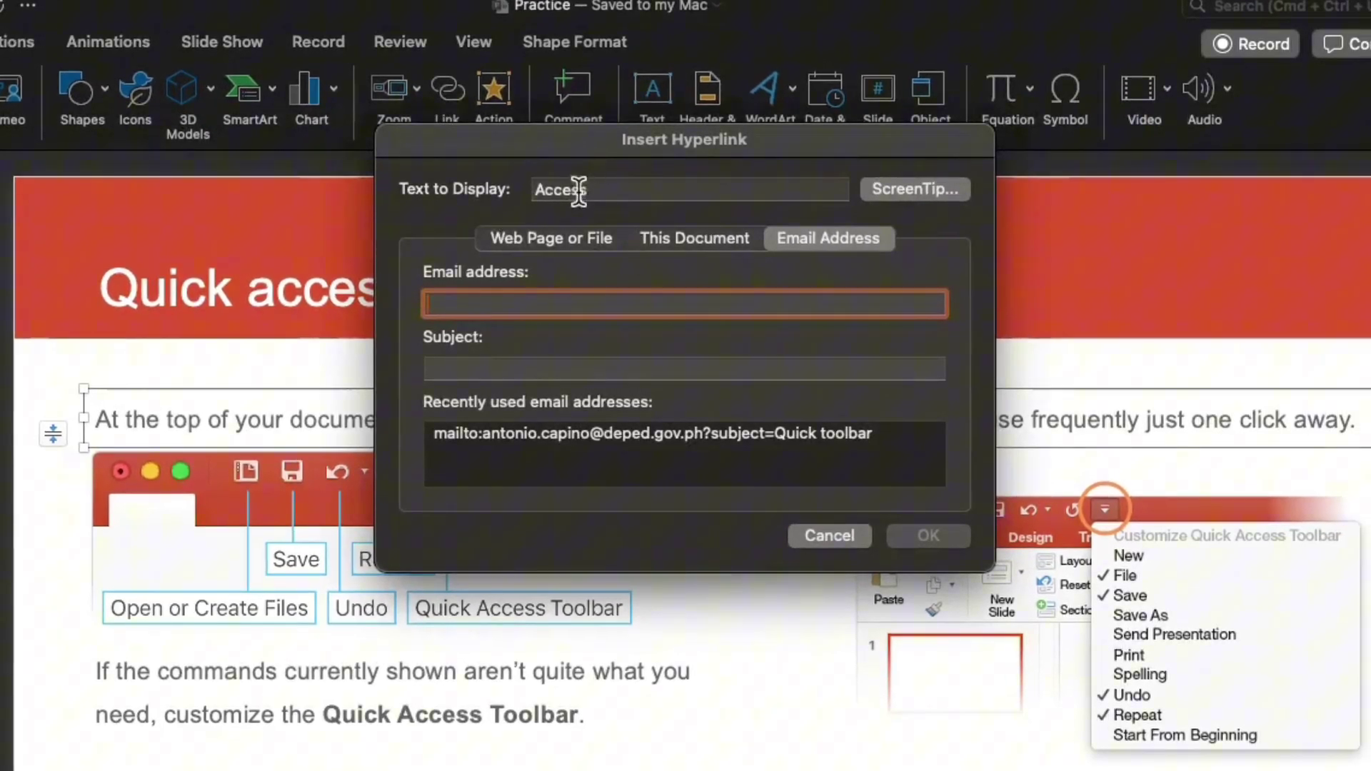
{"action": "left_click", "coordinate": [584, 192]}
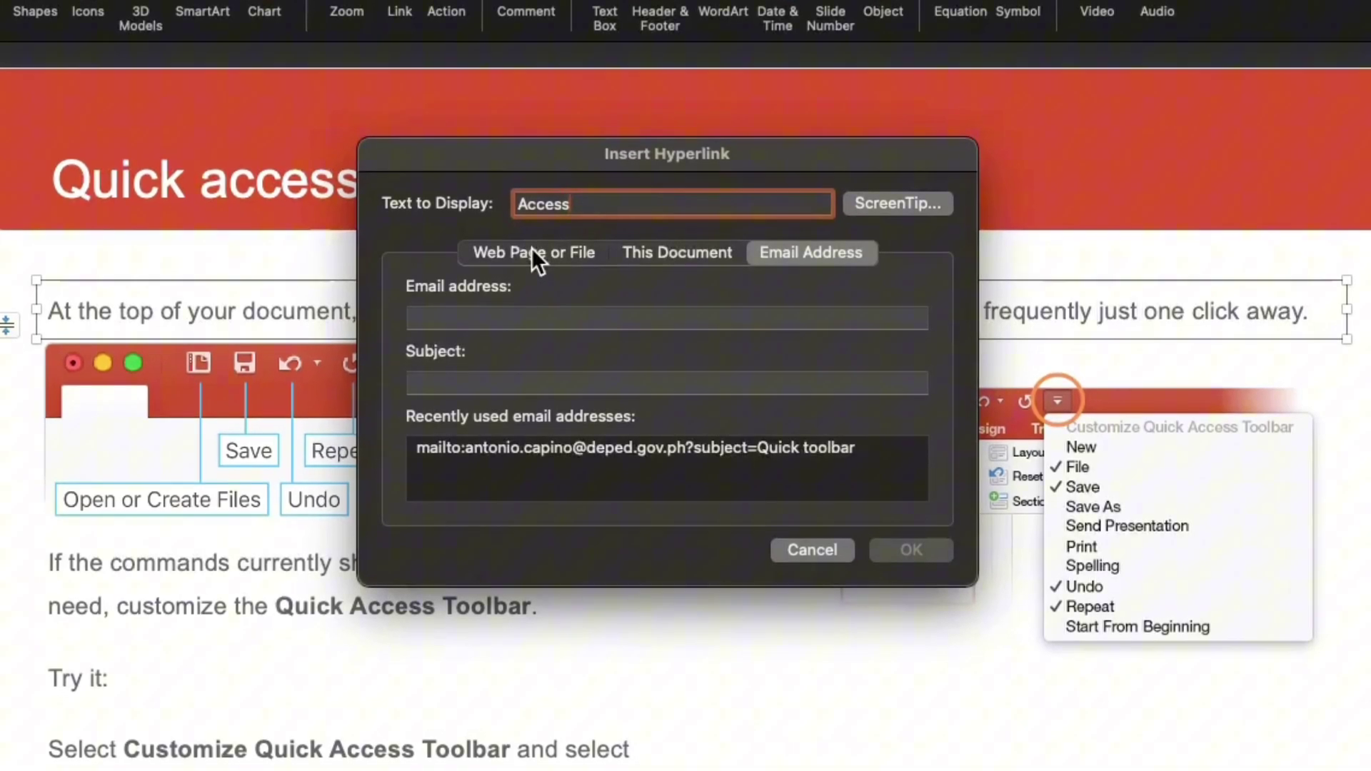
{"action": "left_click", "coordinate": [532, 262]}
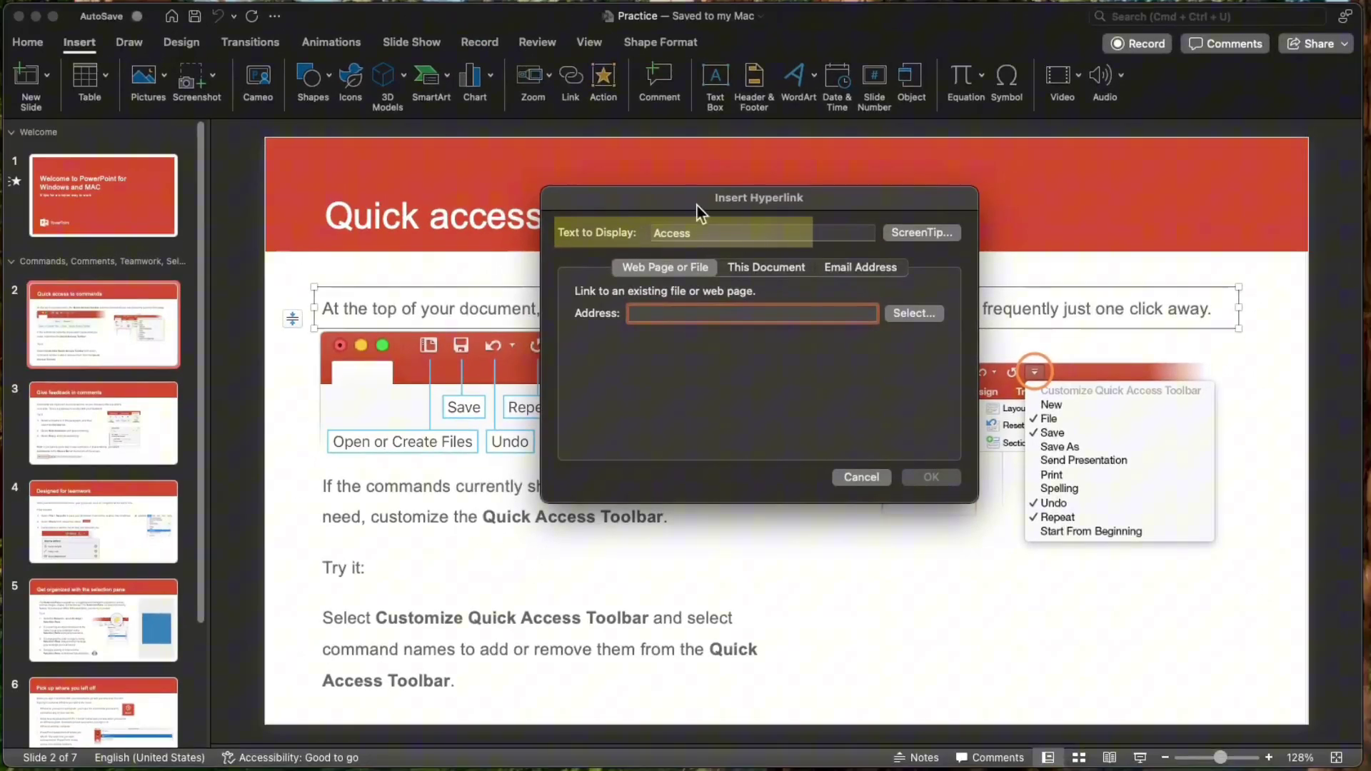
{"action": "left_click_drag", "start_coordinate": [696, 200], "coordinate": [692, 201]}
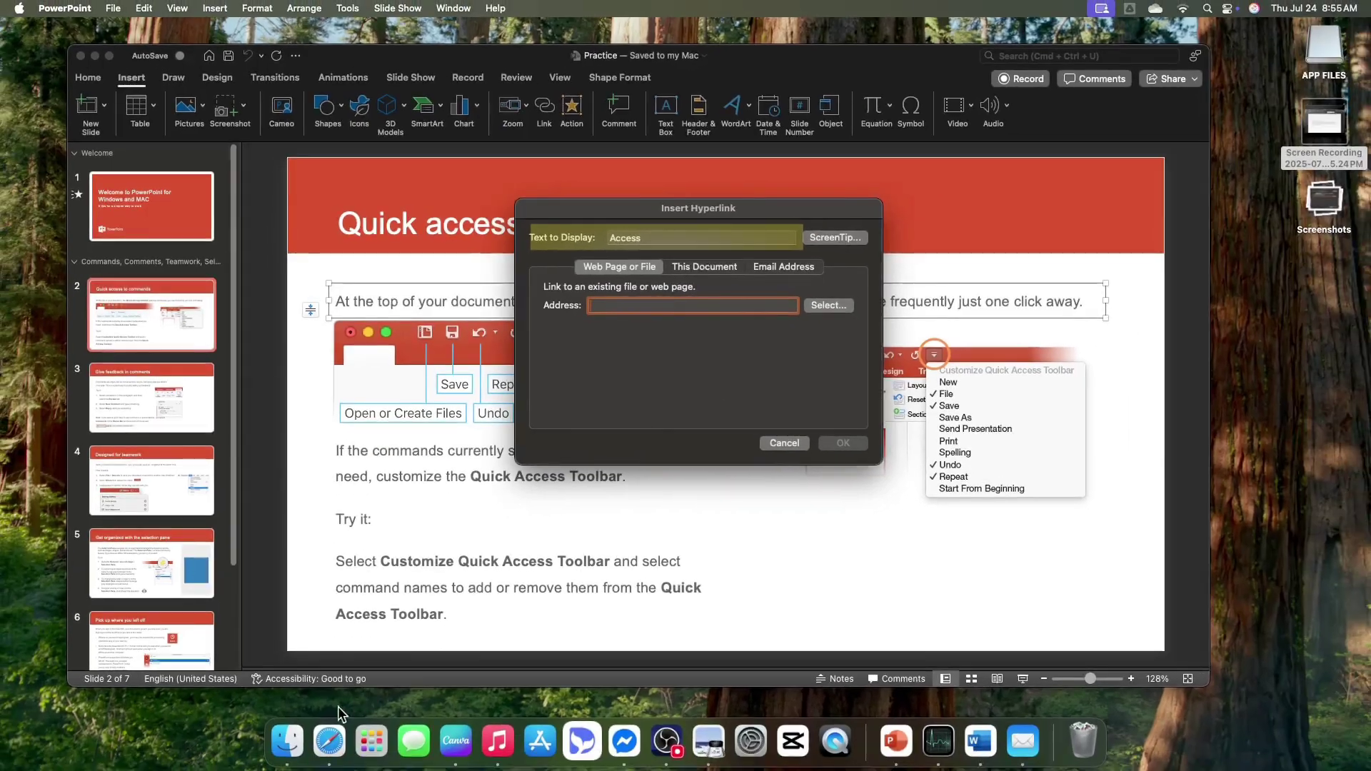
{"action": "left_click", "coordinate": [329, 741]}
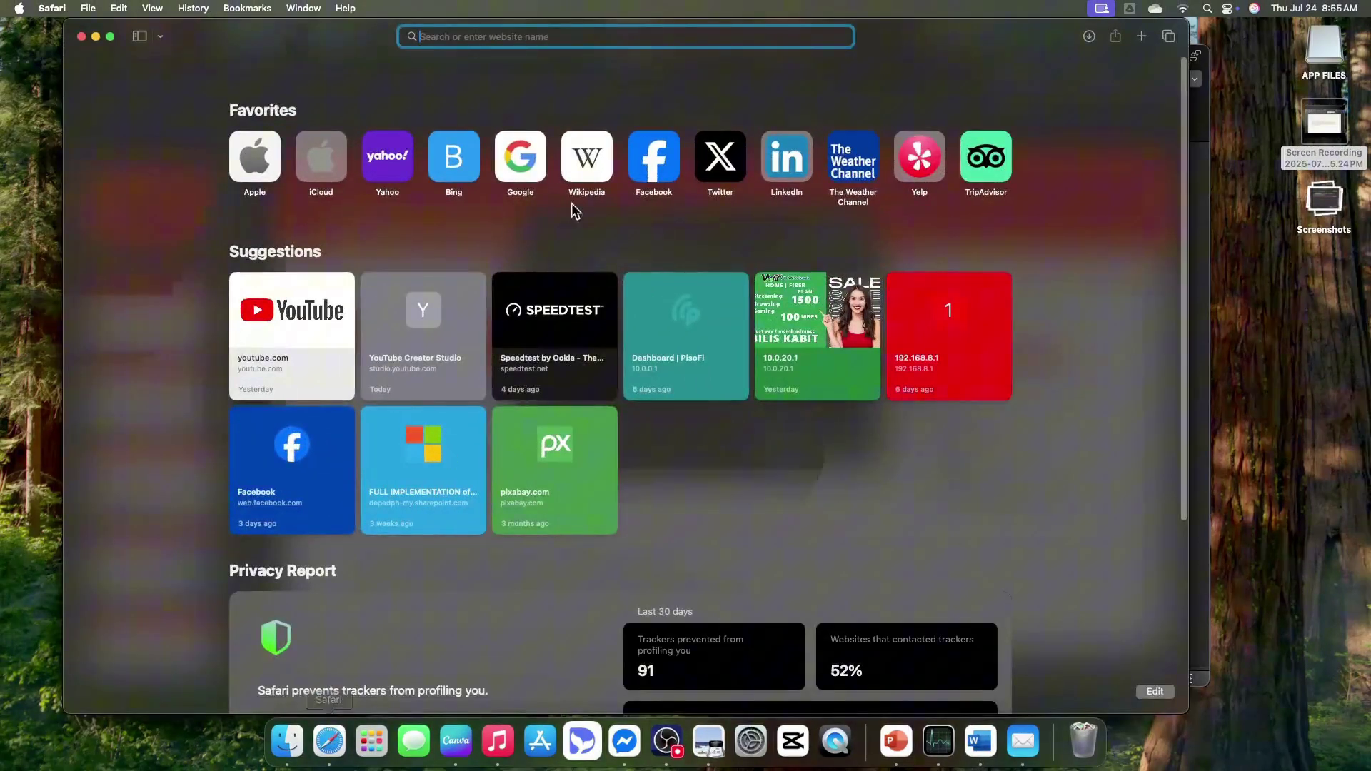
- Search 'quick access tool bar', open the Microsoft support article and copy its URL
{"action": "type", "text": "qui"}
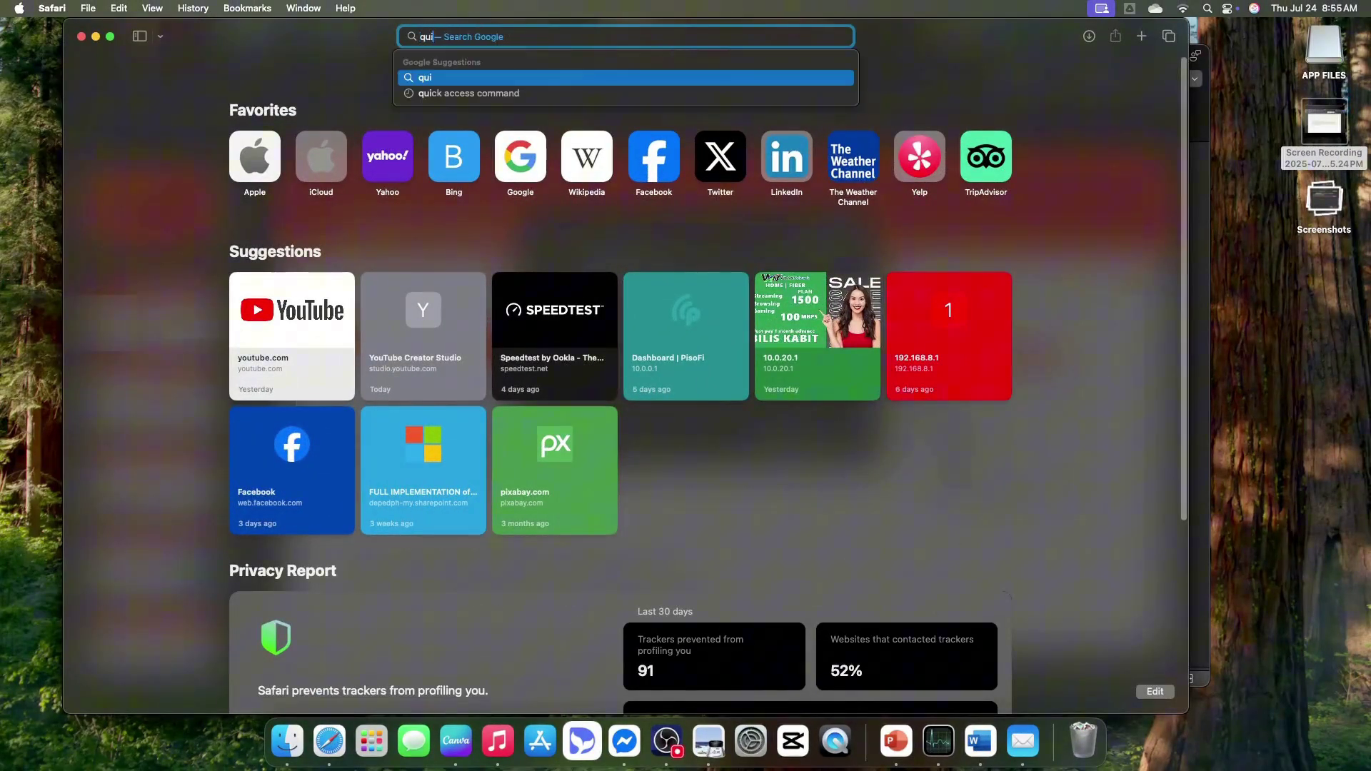
{"action": "type", "text": "ck acce"}
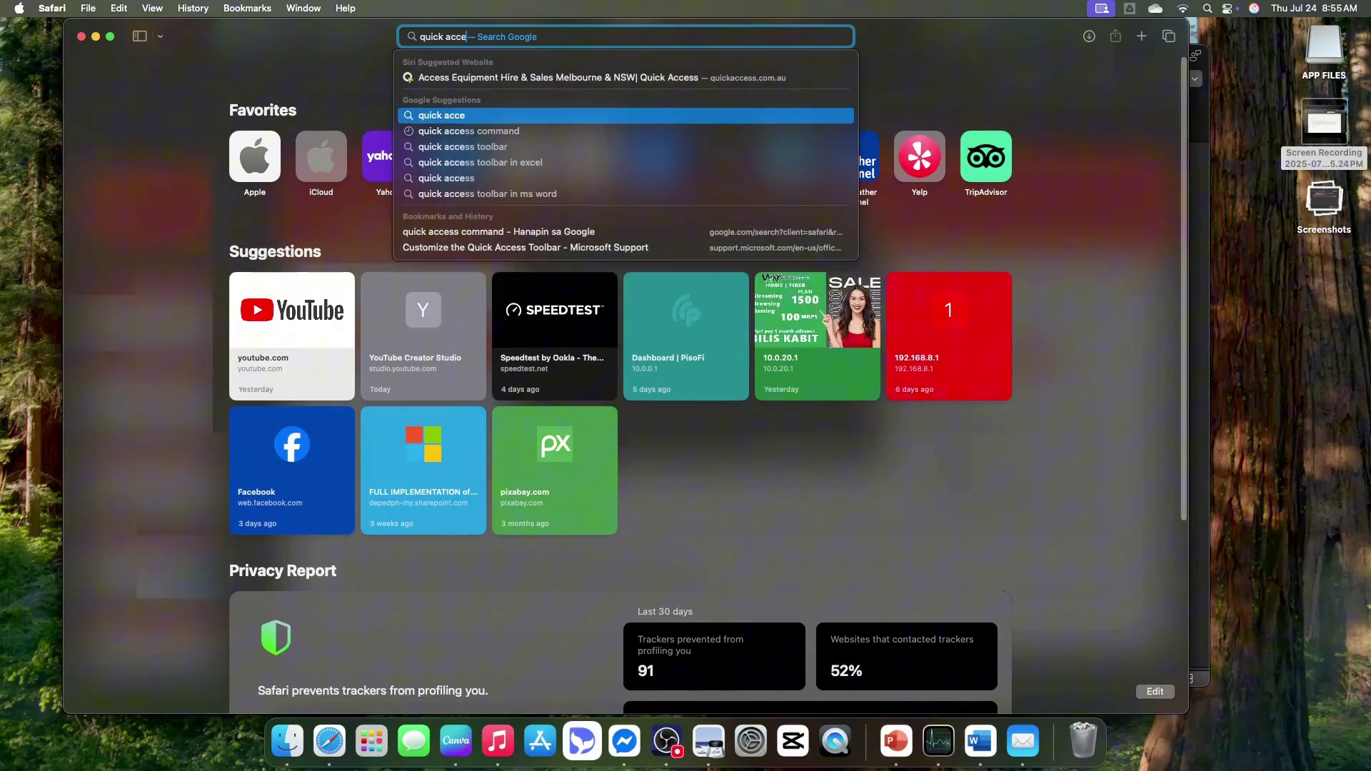
{"action": "type", "text": "ss tool bar"}
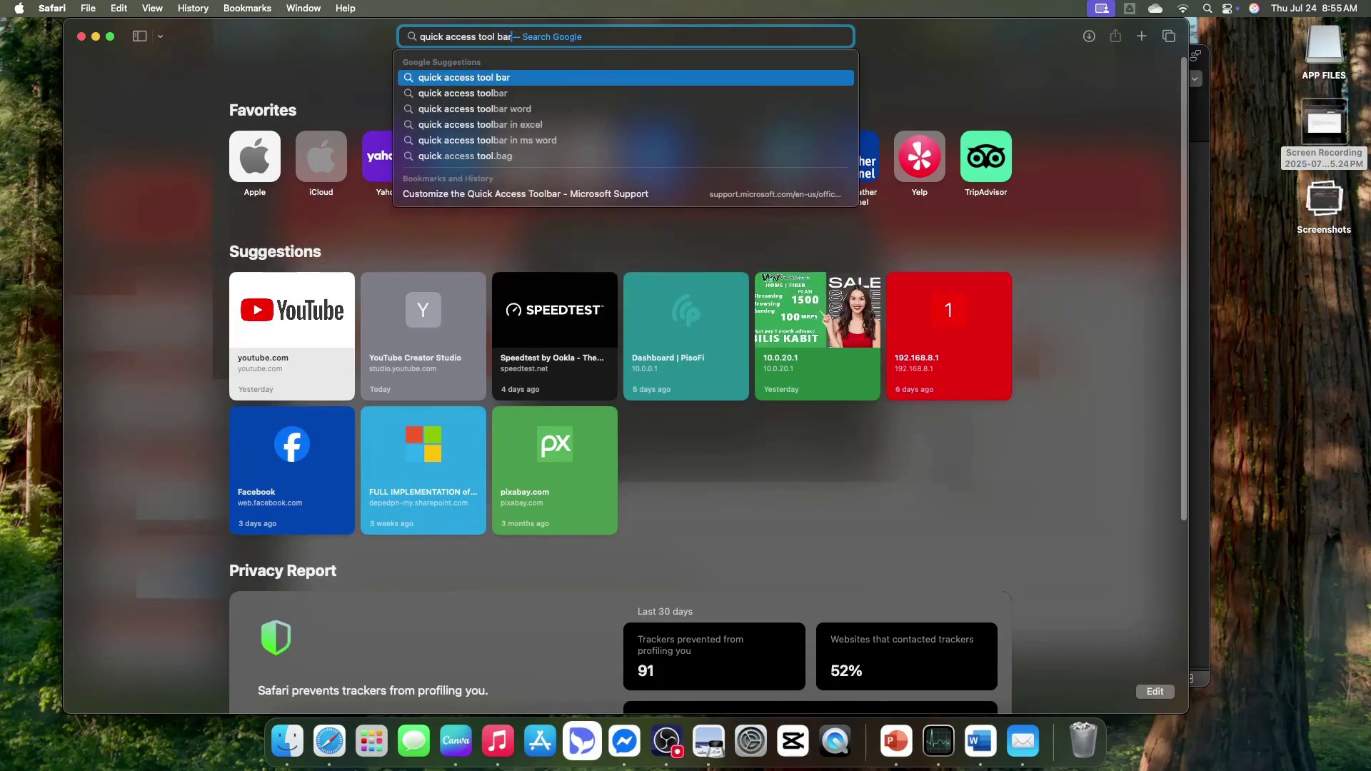
{"action": "key", "text": "Return"}
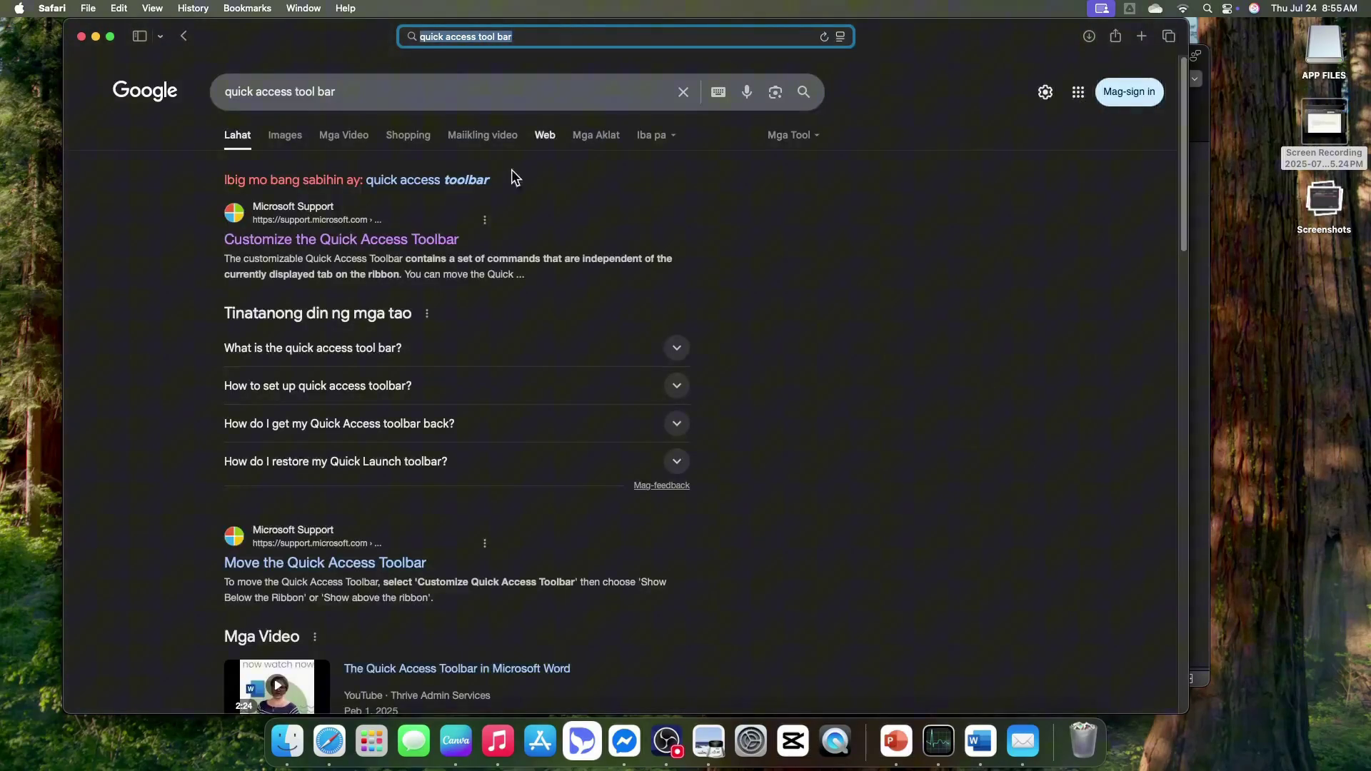
{"action": "left_click", "coordinate": [398, 243]}
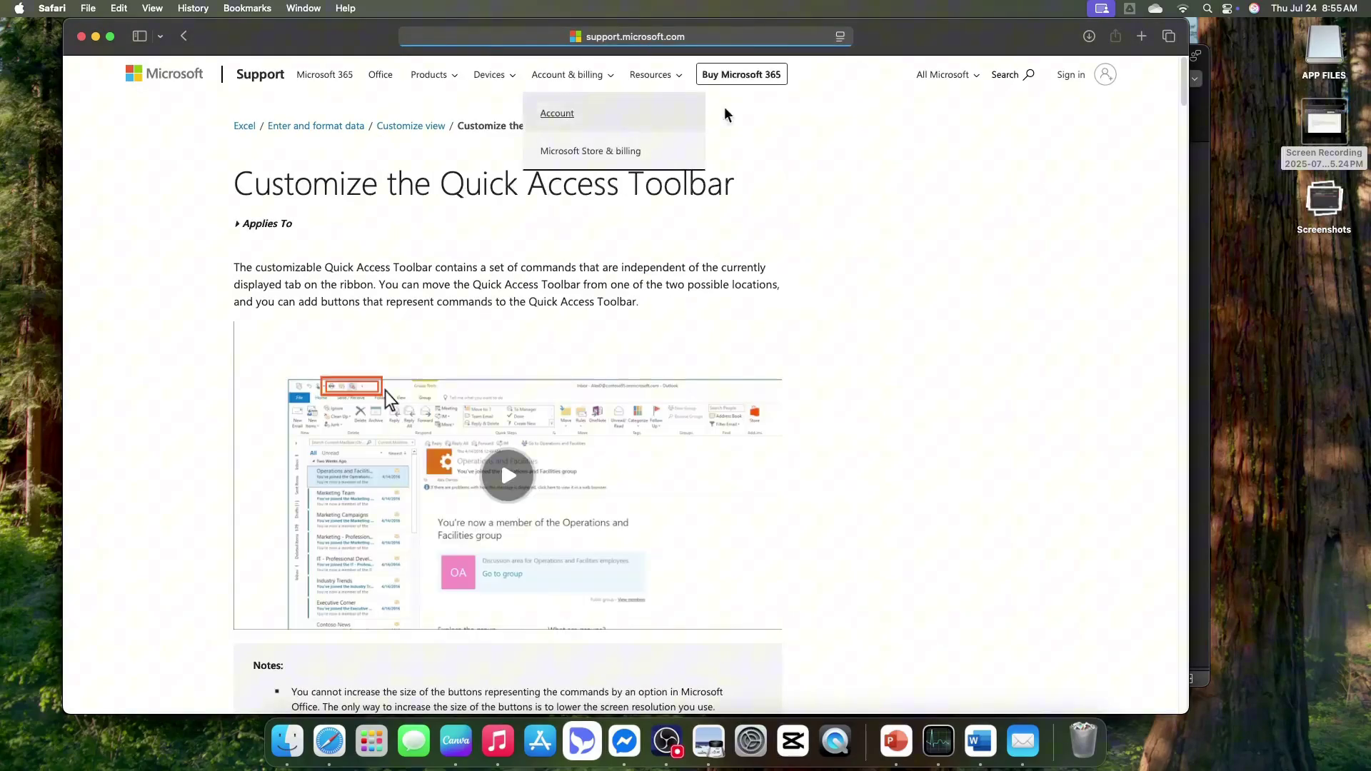
{"action": "left_click", "coordinate": [694, 37]}
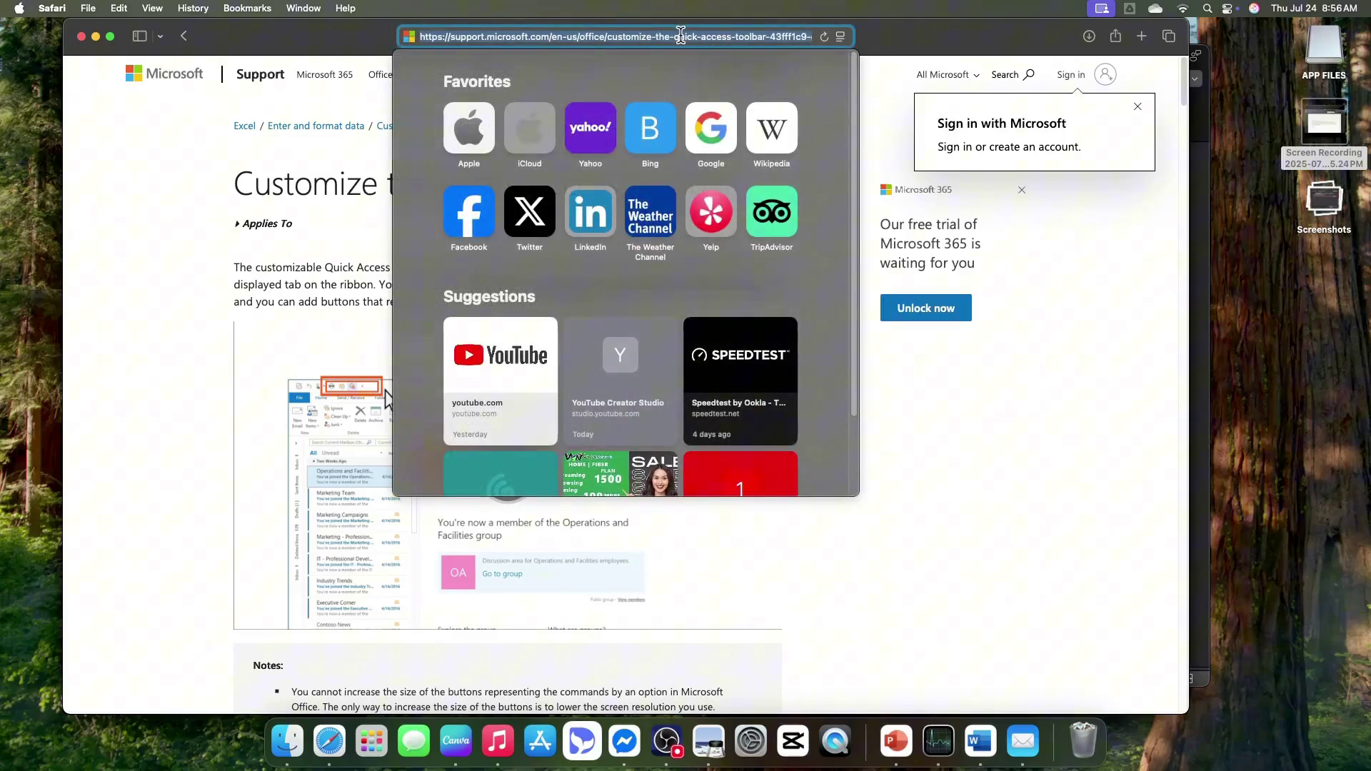
{"action": "right_click", "coordinate": [681, 34]}
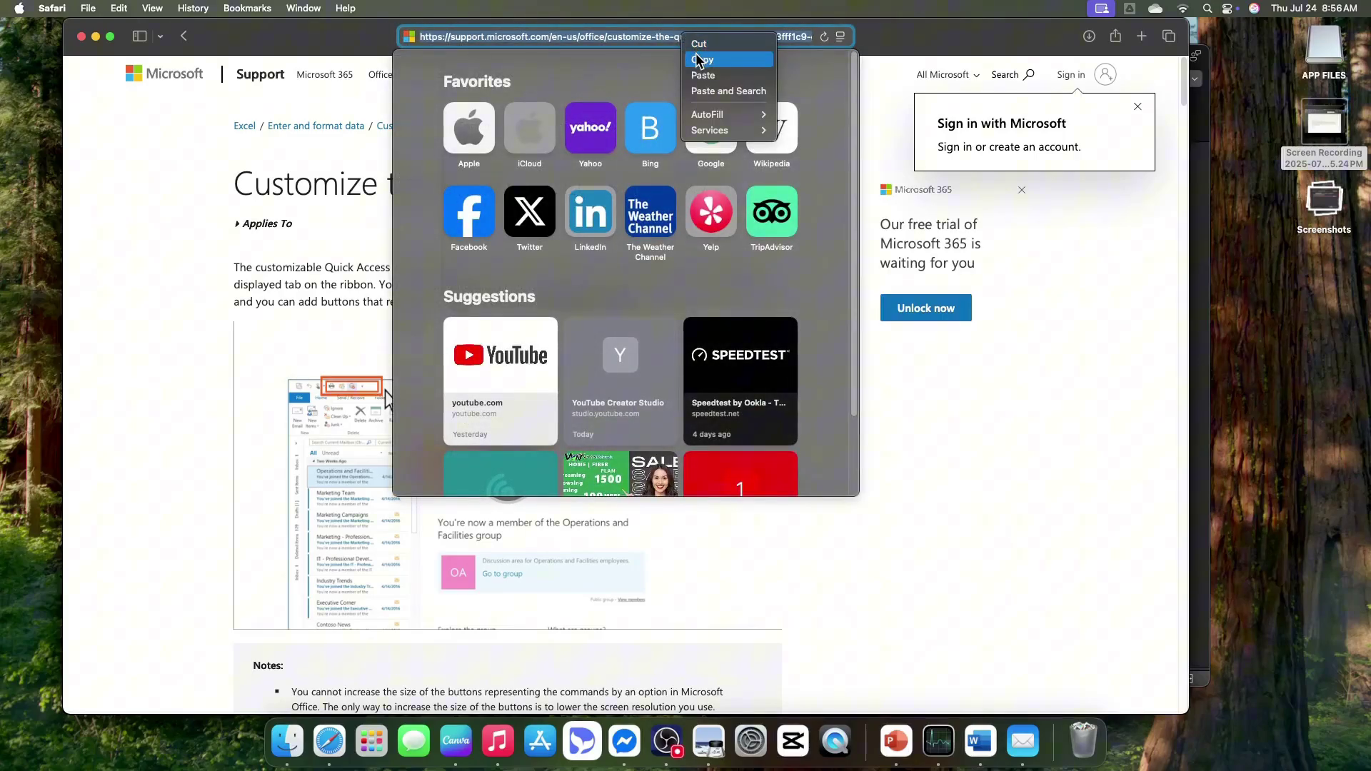
{"action": "left_click", "coordinate": [698, 60]}
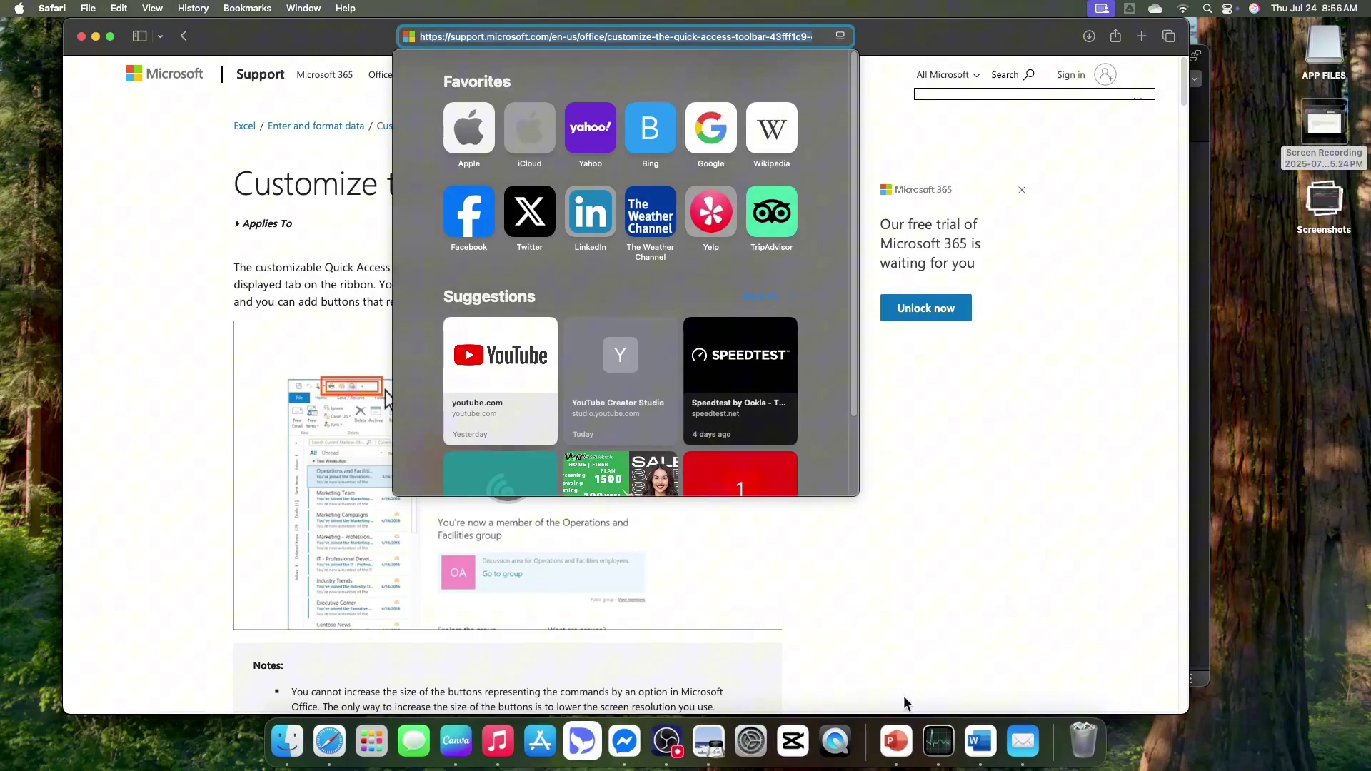
{"action": "left_click", "coordinate": [896, 741]}
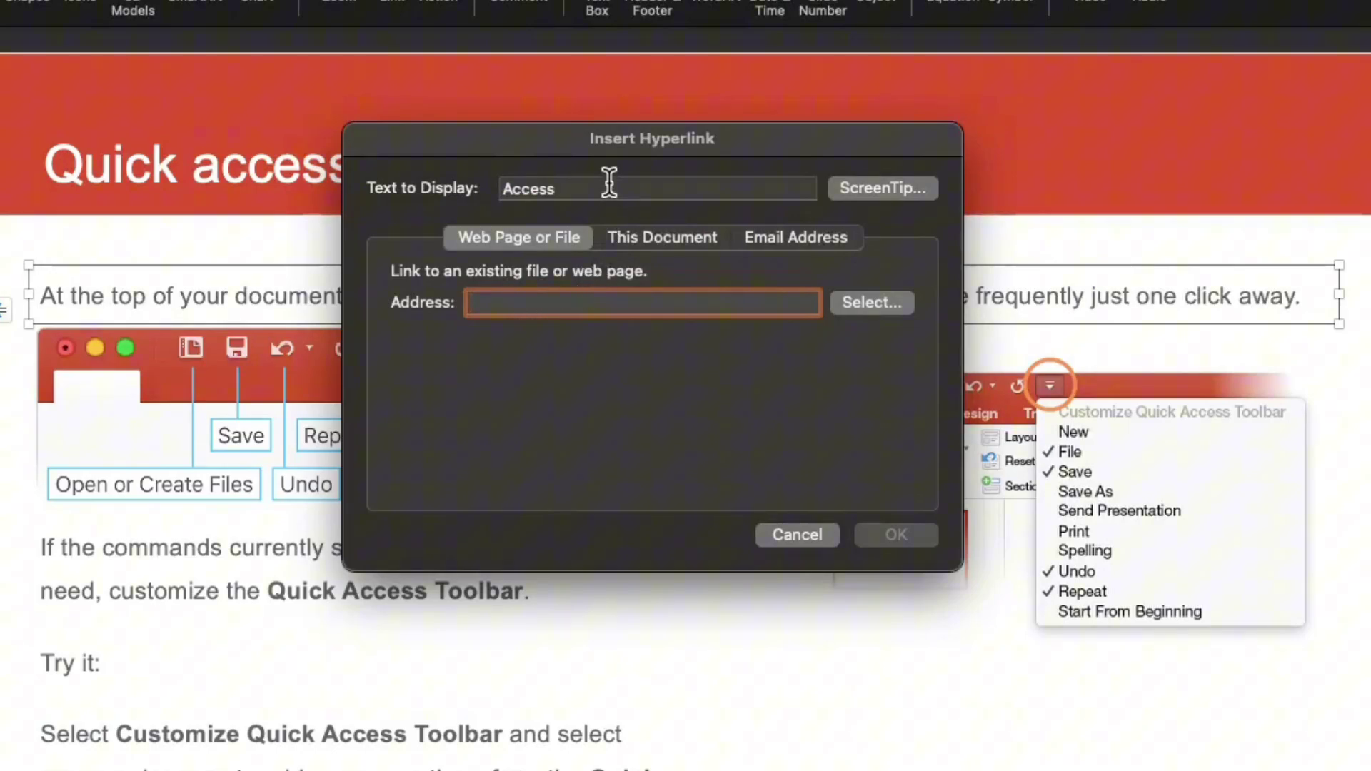
- Paste the copied support page URL as the address and confirm the link
{"action": "right_click", "coordinate": [546, 302]}
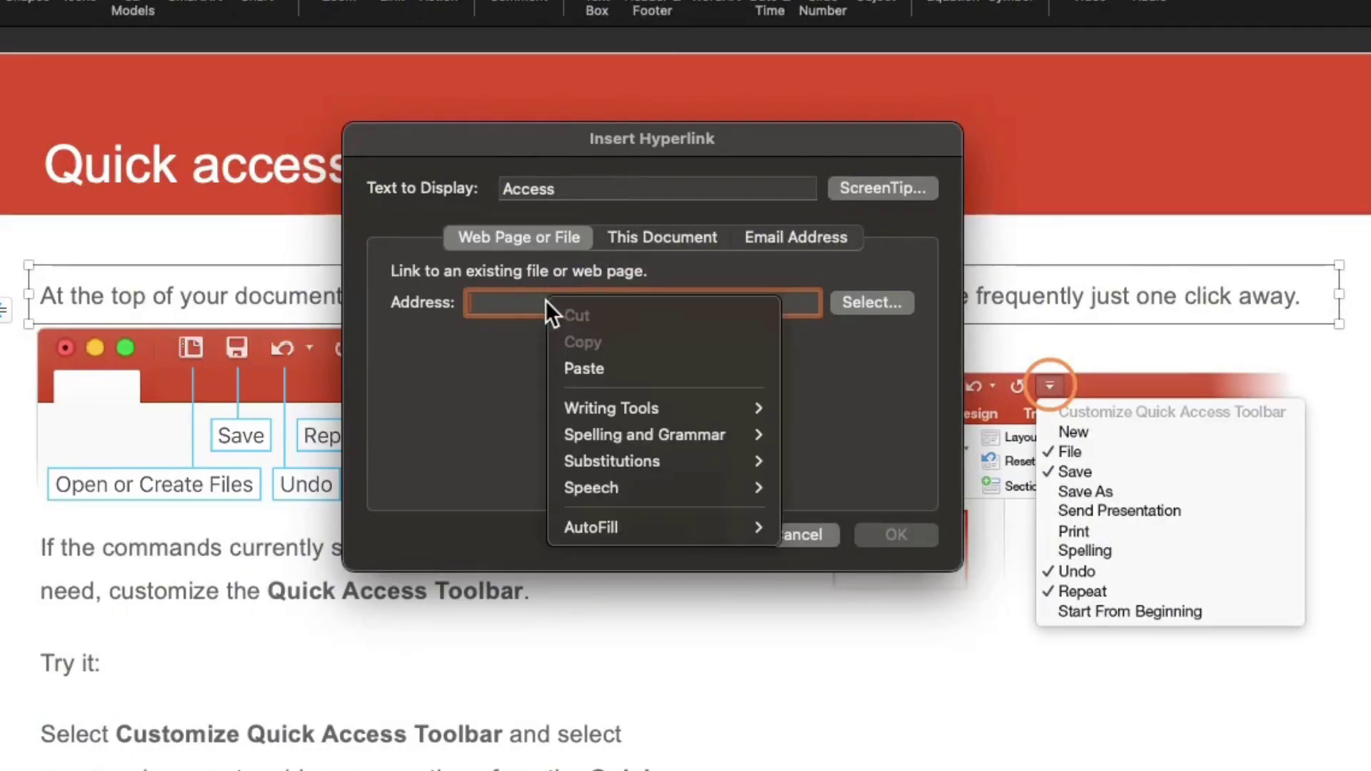
{"action": "left_click", "coordinate": [582, 367]}
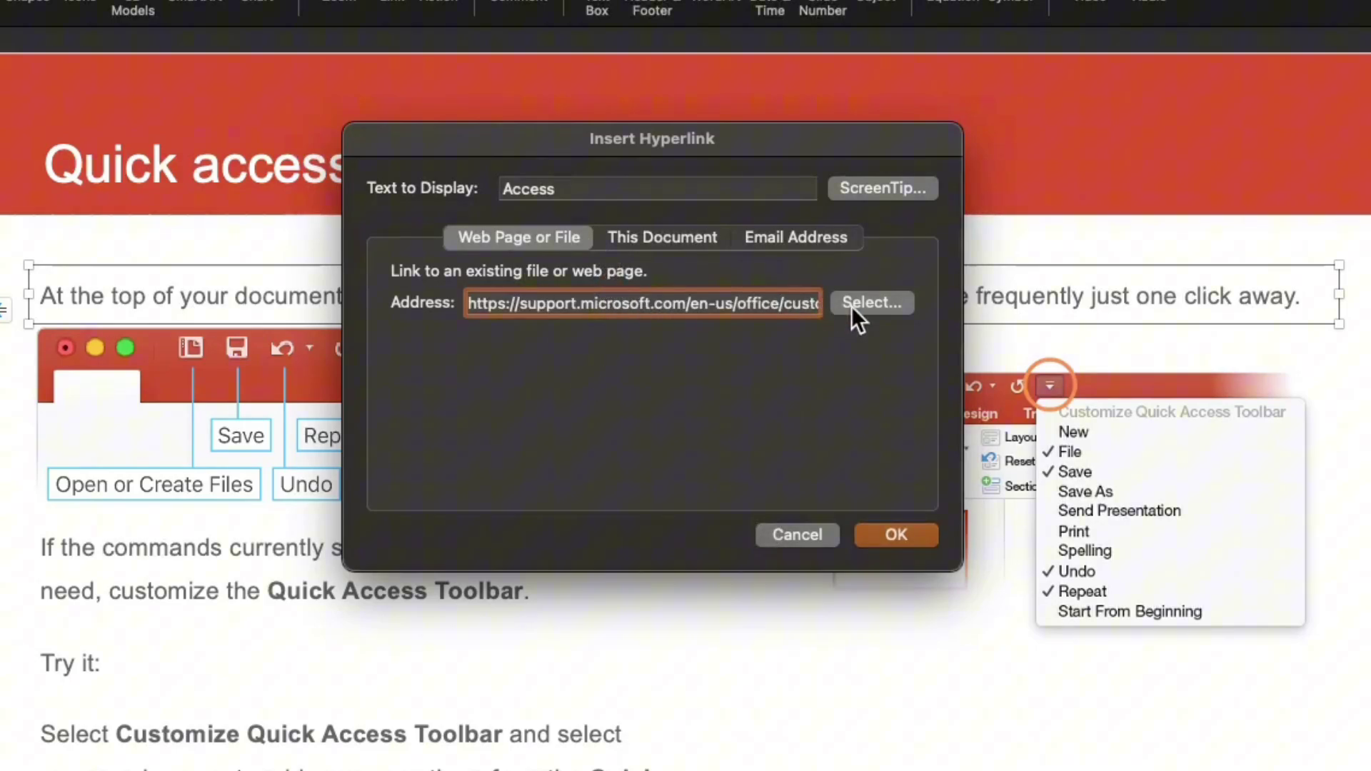
{"action": "left_click", "coordinate": [899, 534]}
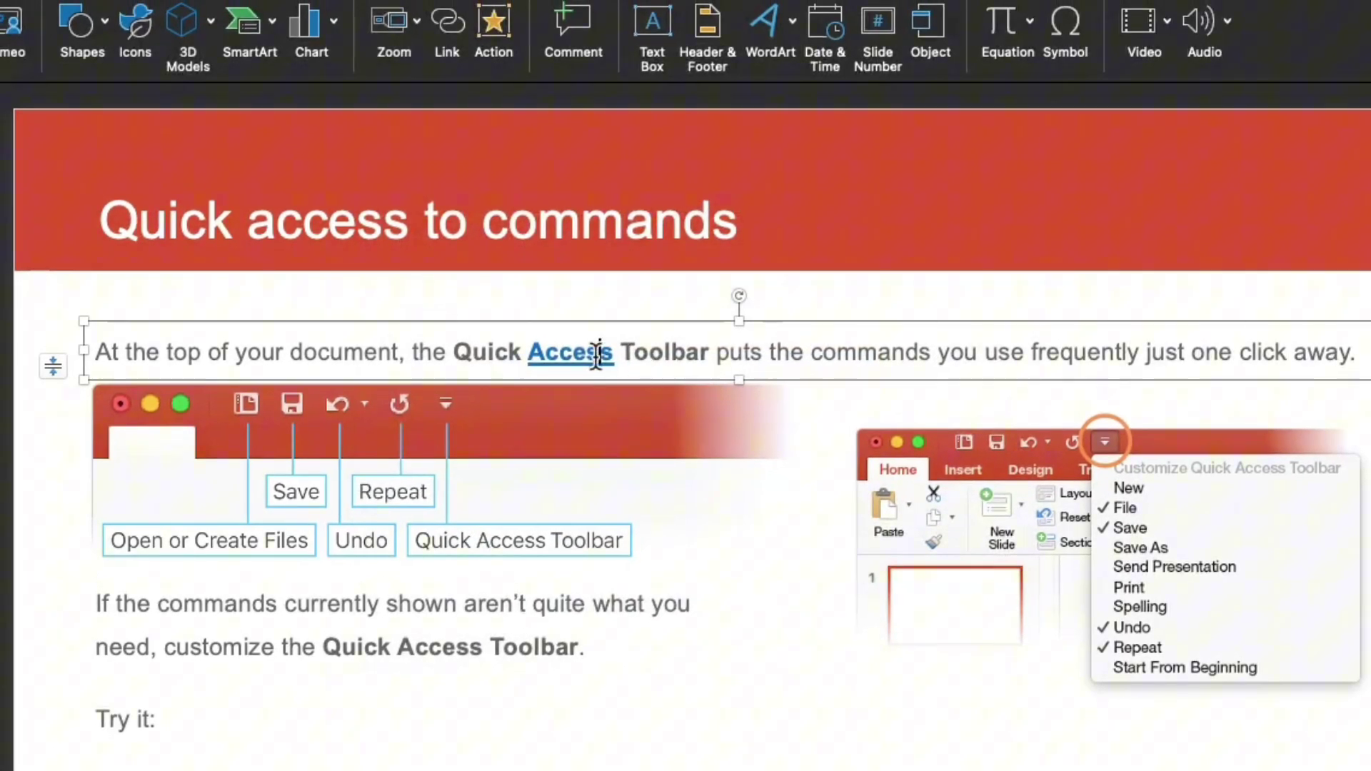
- Select and deselect the word 'Access' to inspect its link styling
{"action": "left_click_drag", "start_coordinate": [523, 348], "coordinate": [621, 349]}
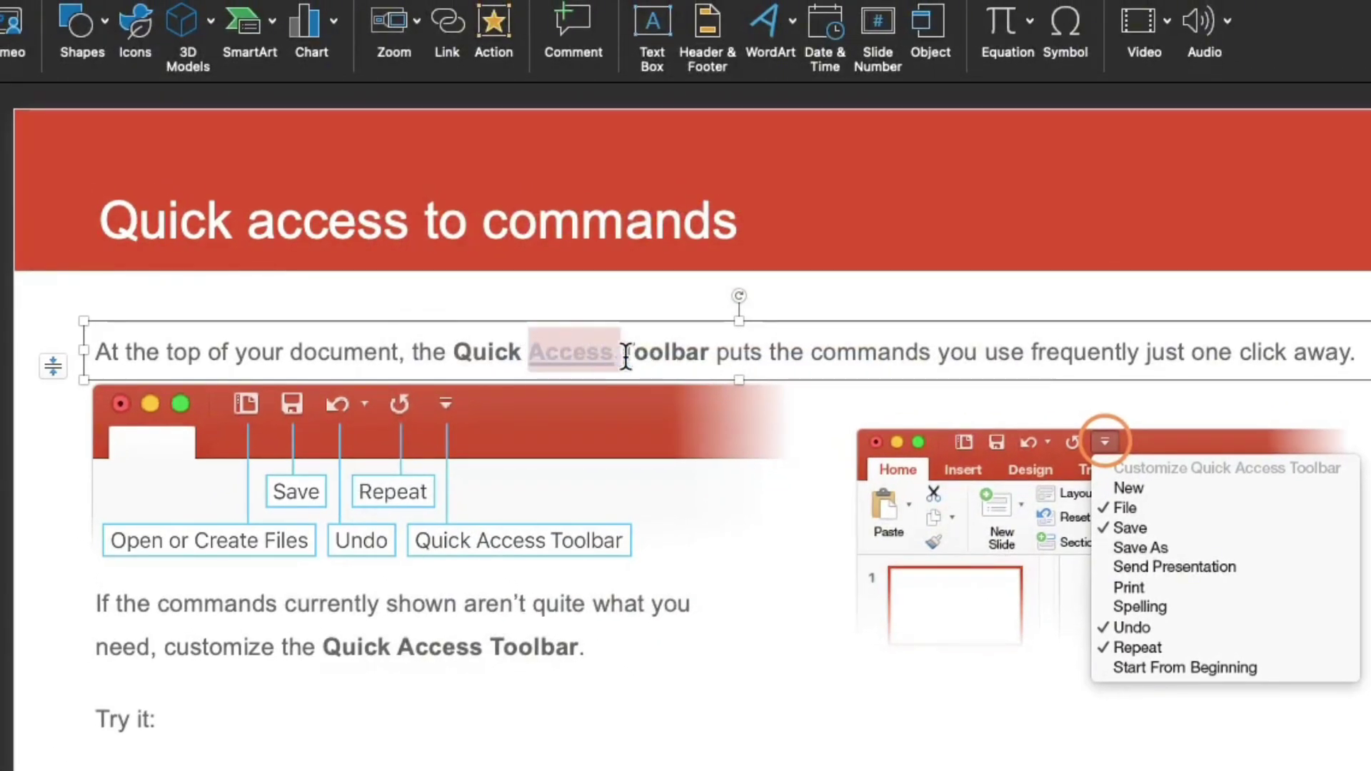
{"action": "left_click", "coordinate": [636, 396]}
{"action": "left_click", "coordinate": [600, 323]}
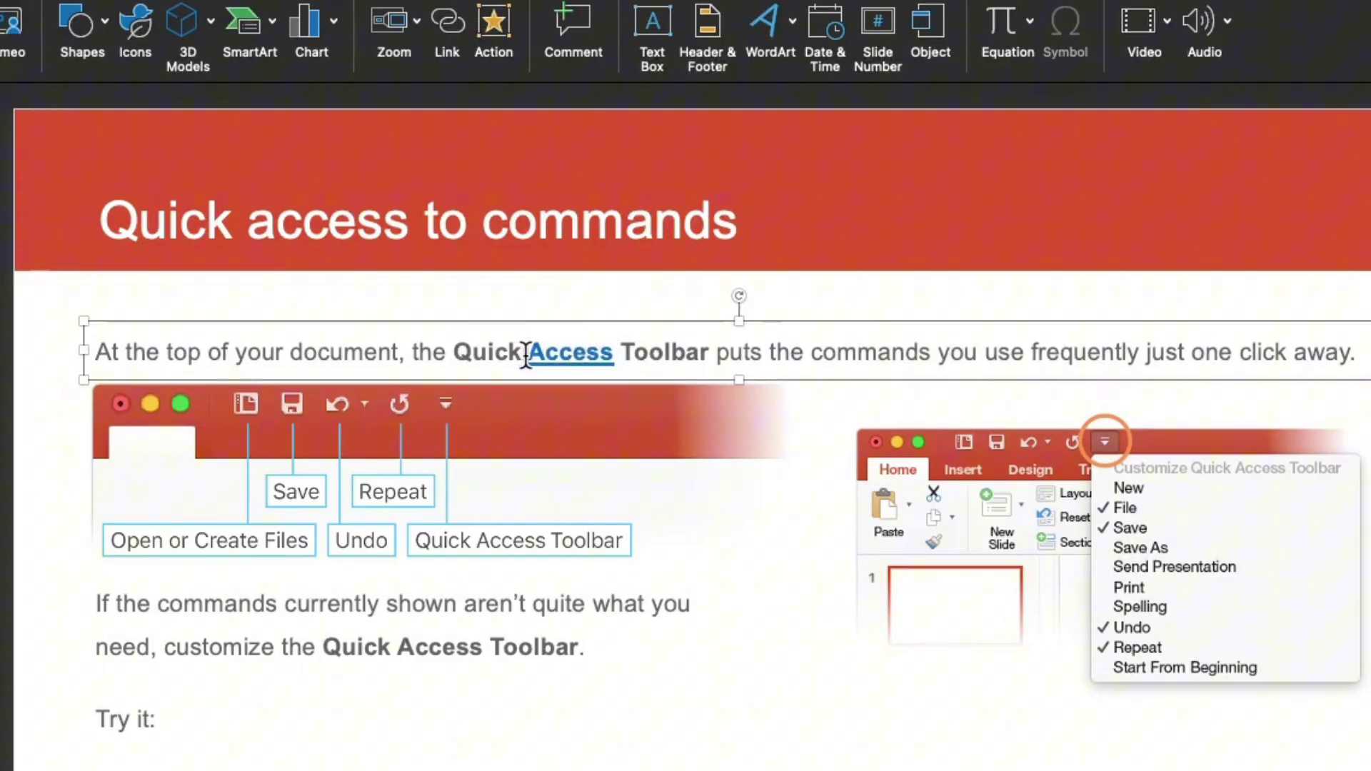
{"action": "left_click_drag", "start_coordinate": [525, 352], "coordinate": [614, 353]}
{"action": "left_click", "coordinate": [609, 302]}
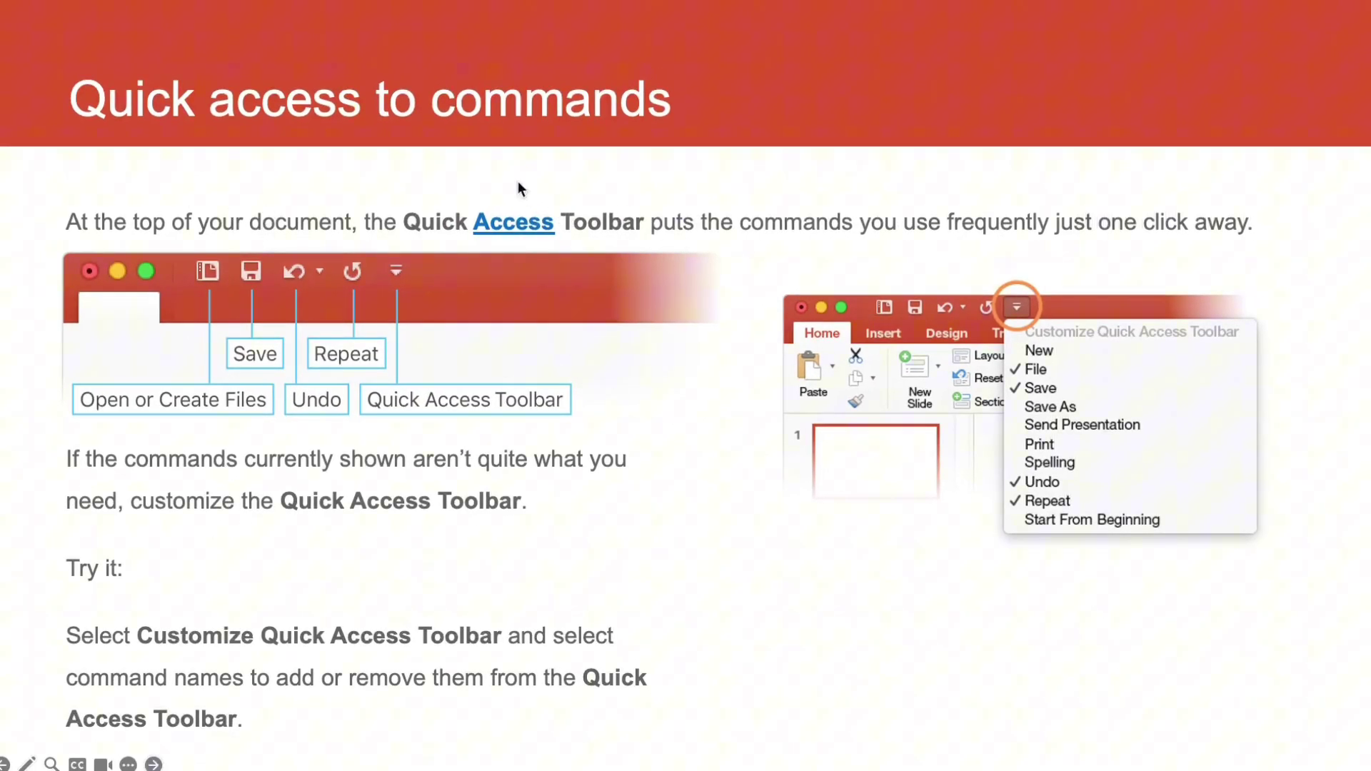
{"action": "left_click", "coordinate": [511, 226]}
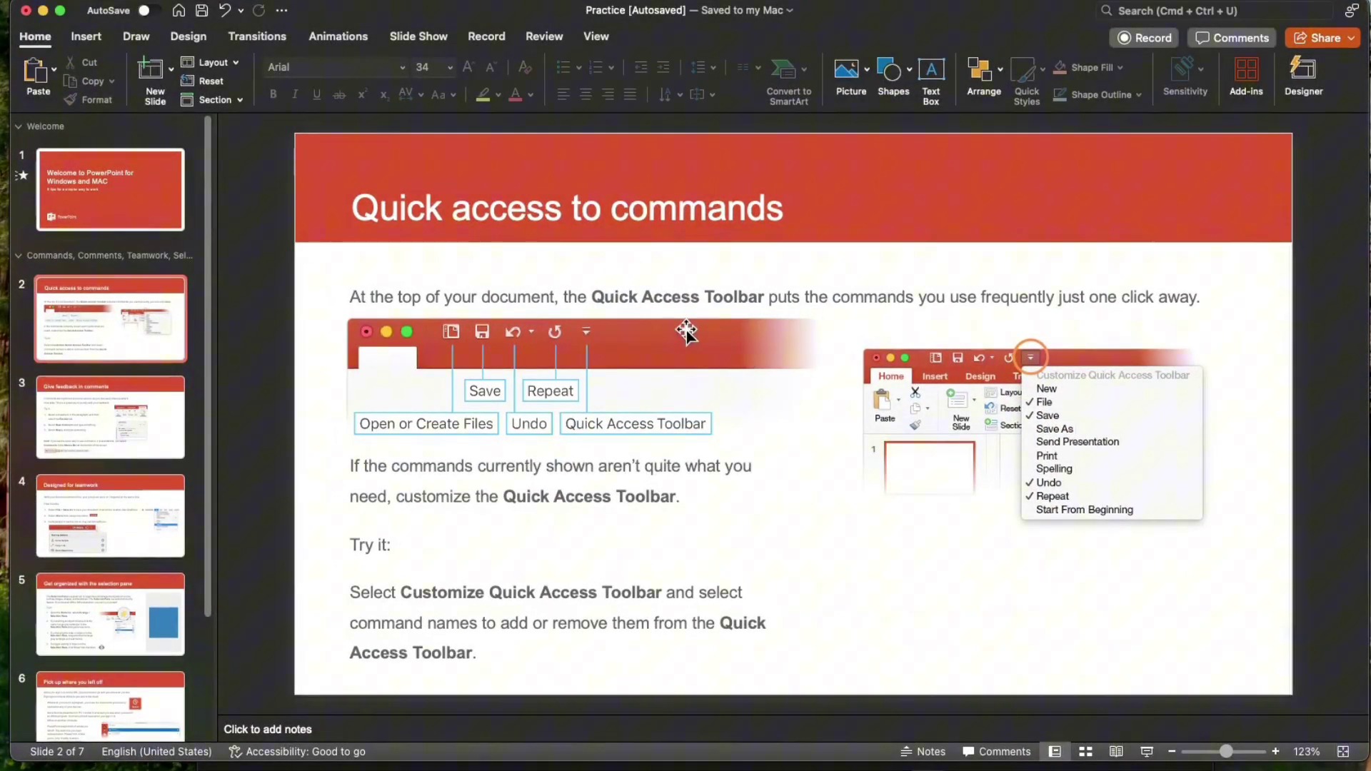
- Select the whole slide 2 title and start a hyperlink on it
{"action": "left_click", "coordinate": [353, 205]}
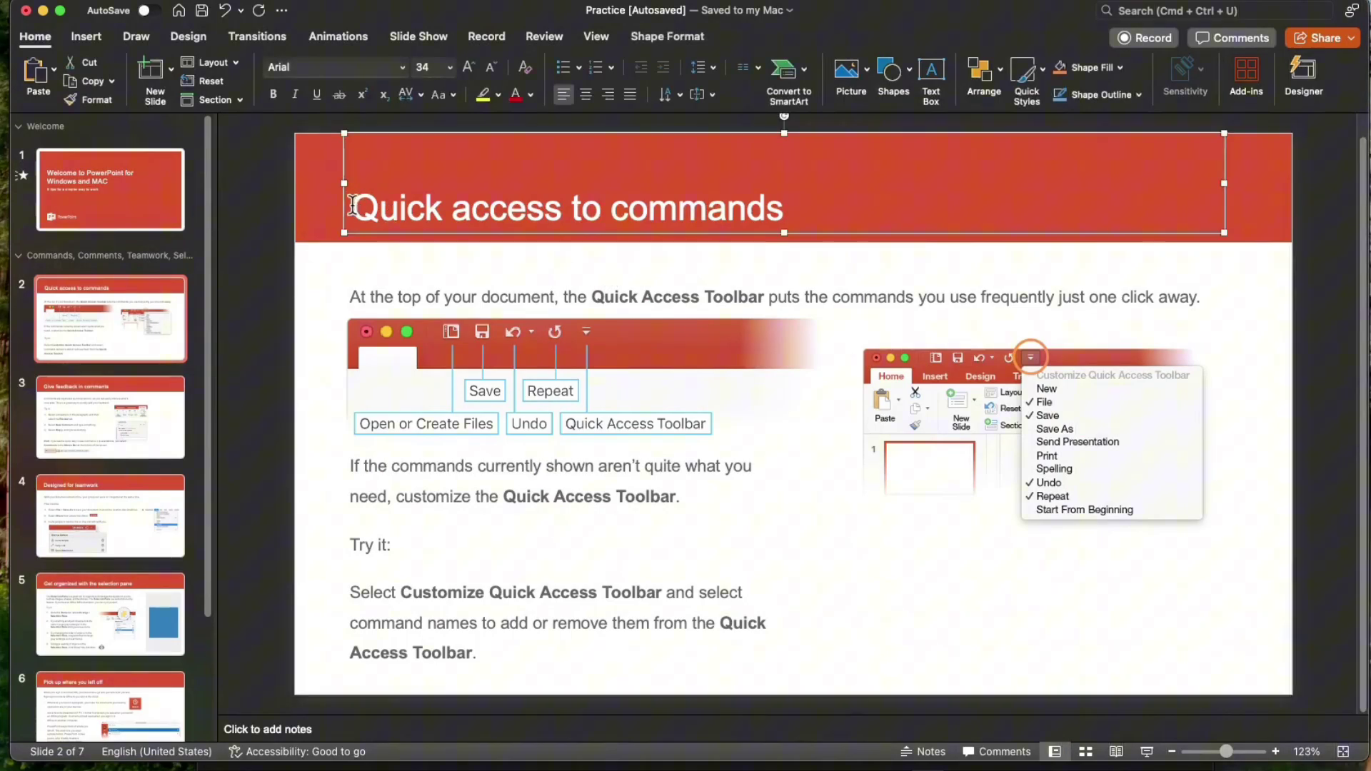
{"action": "left_click_drag", "start_coordinate": [352, 205], "coordinate": [769, 222]}
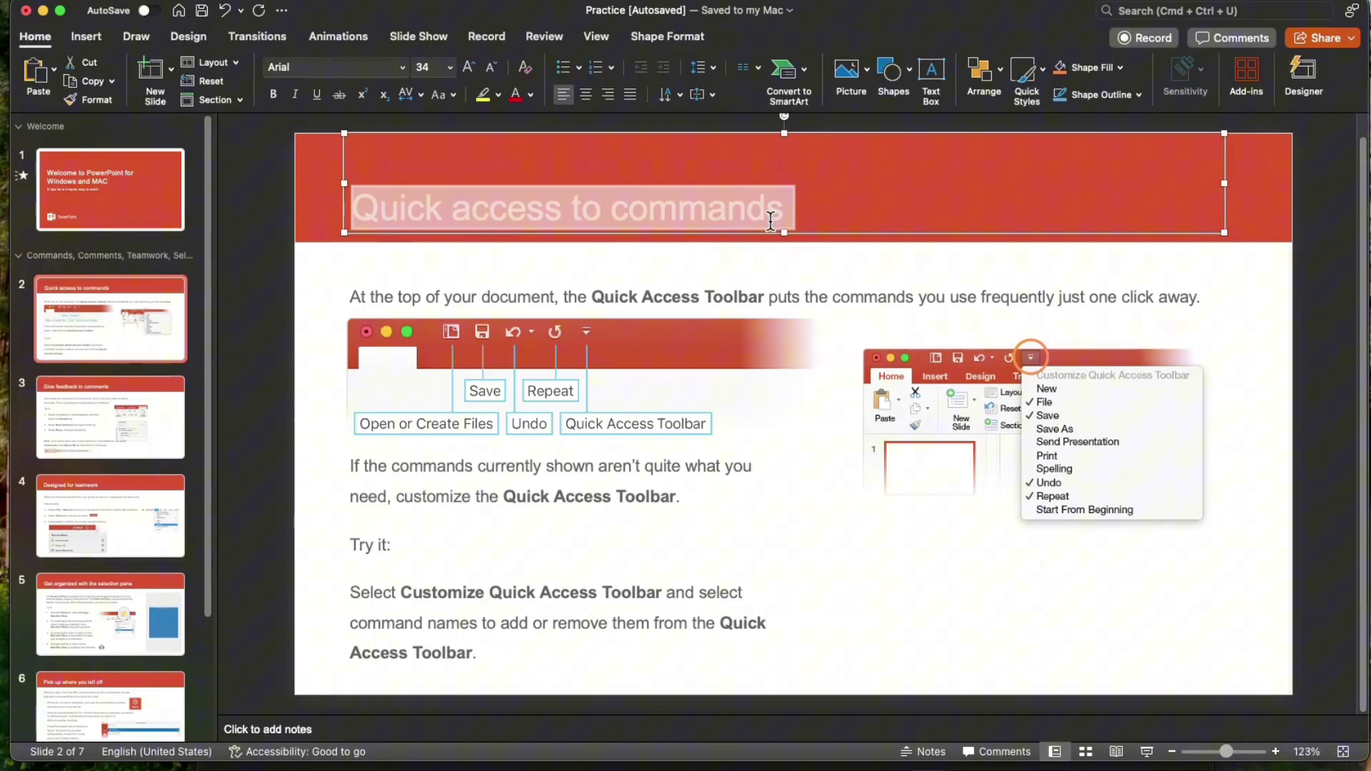
{"action": "right_click", "coordinate": [700, 207]}
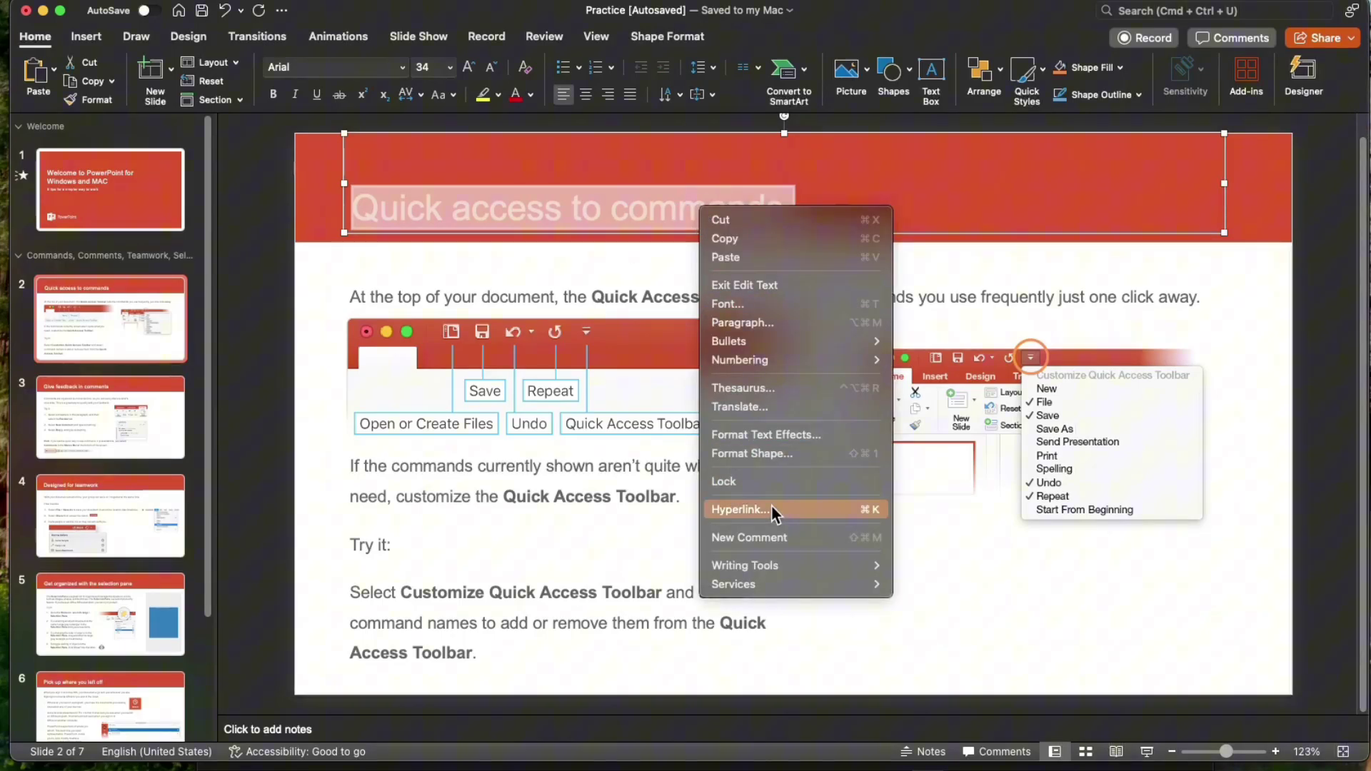
{"action": "left_click", "coordinate": [772, 506]}
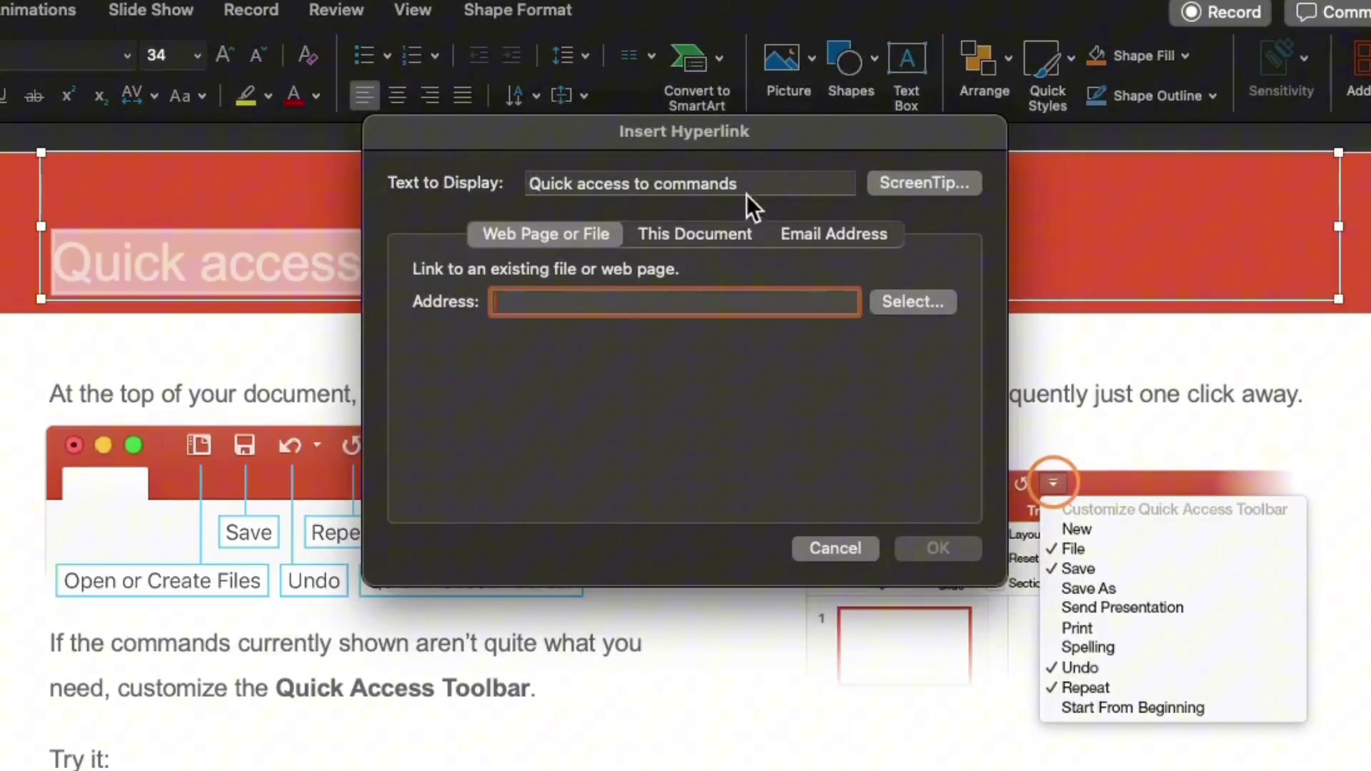
- Browse to the Quick Access Tool Bar document in Documents as the link address
{"action": "left_click", "coordinate": [558, 180]}
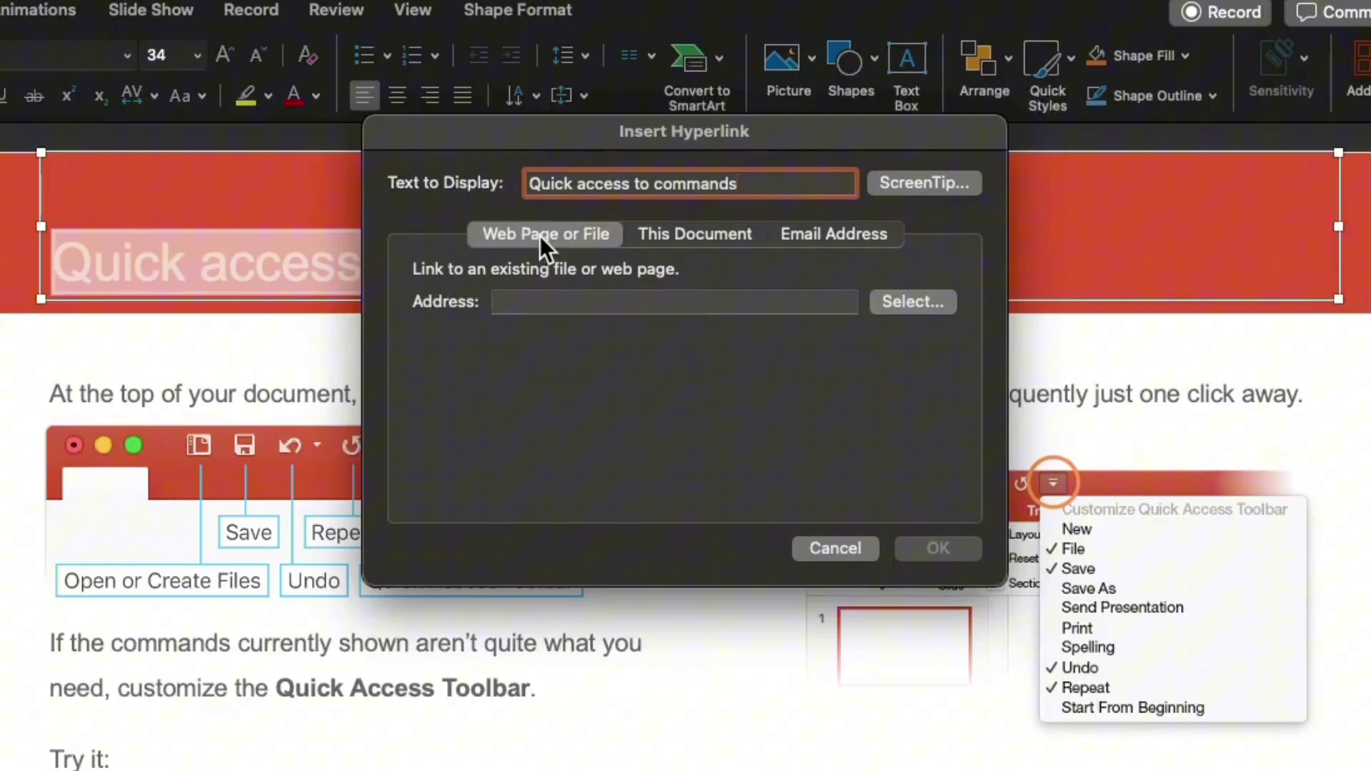
{"action": "key", "text": "Tab"}
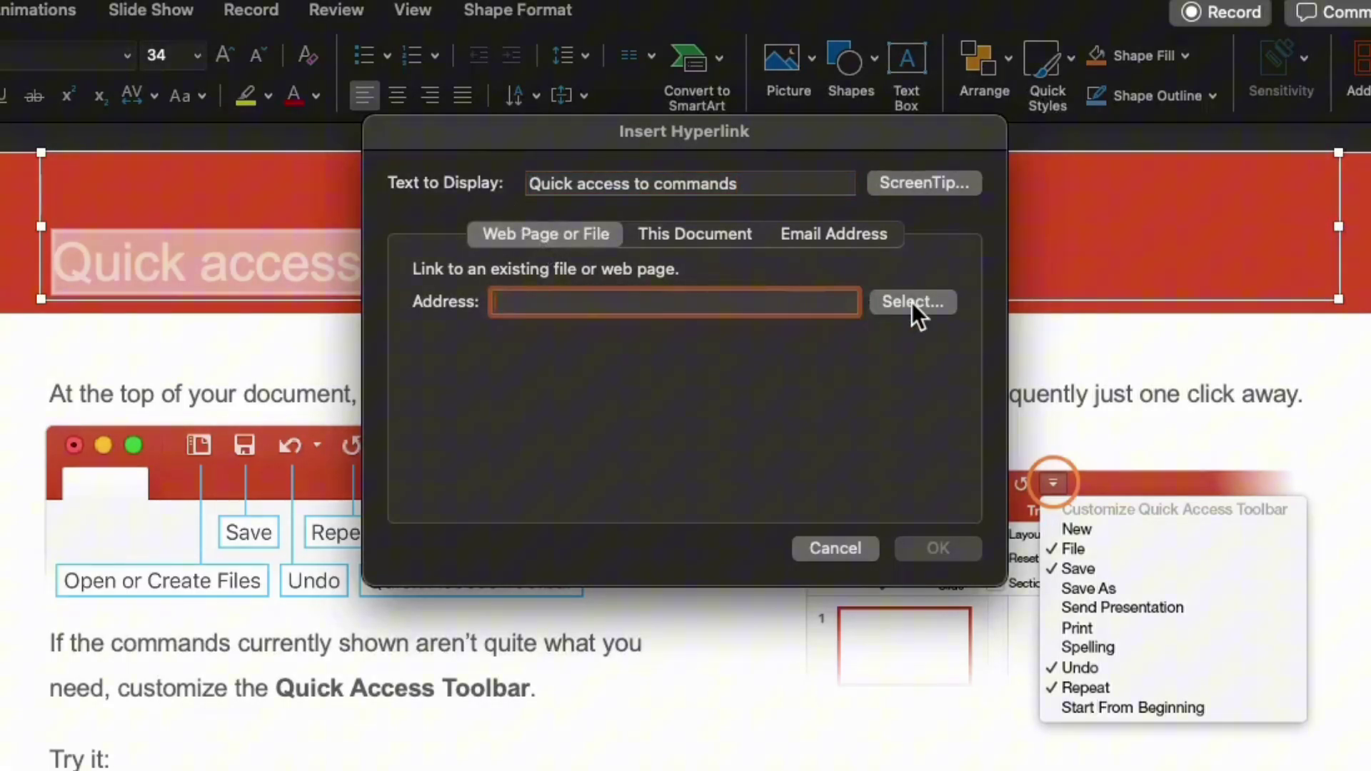
{"action": "left_click", "coordinate": [913, 302]}
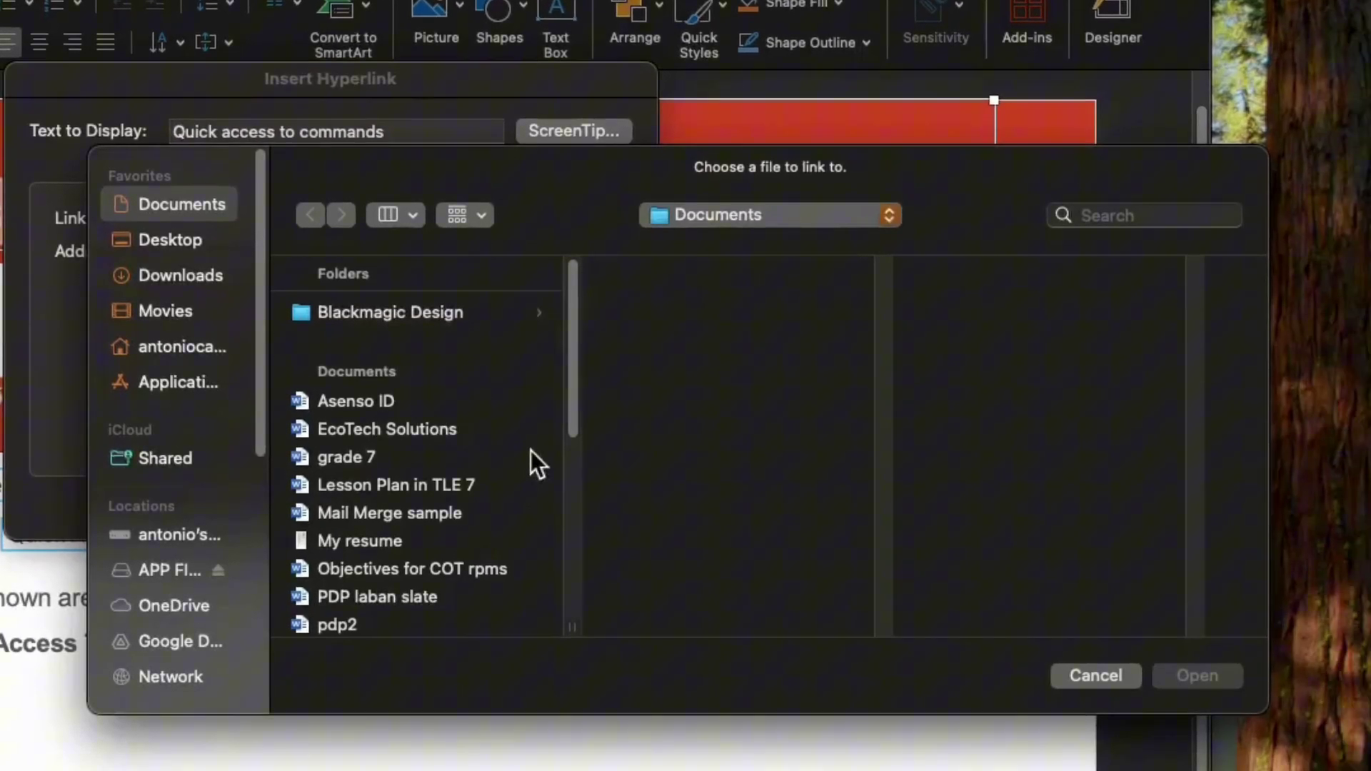
{"action": "left_click_drag", "start_coordinate": [569, 375], "coordinate": [569, 448]}
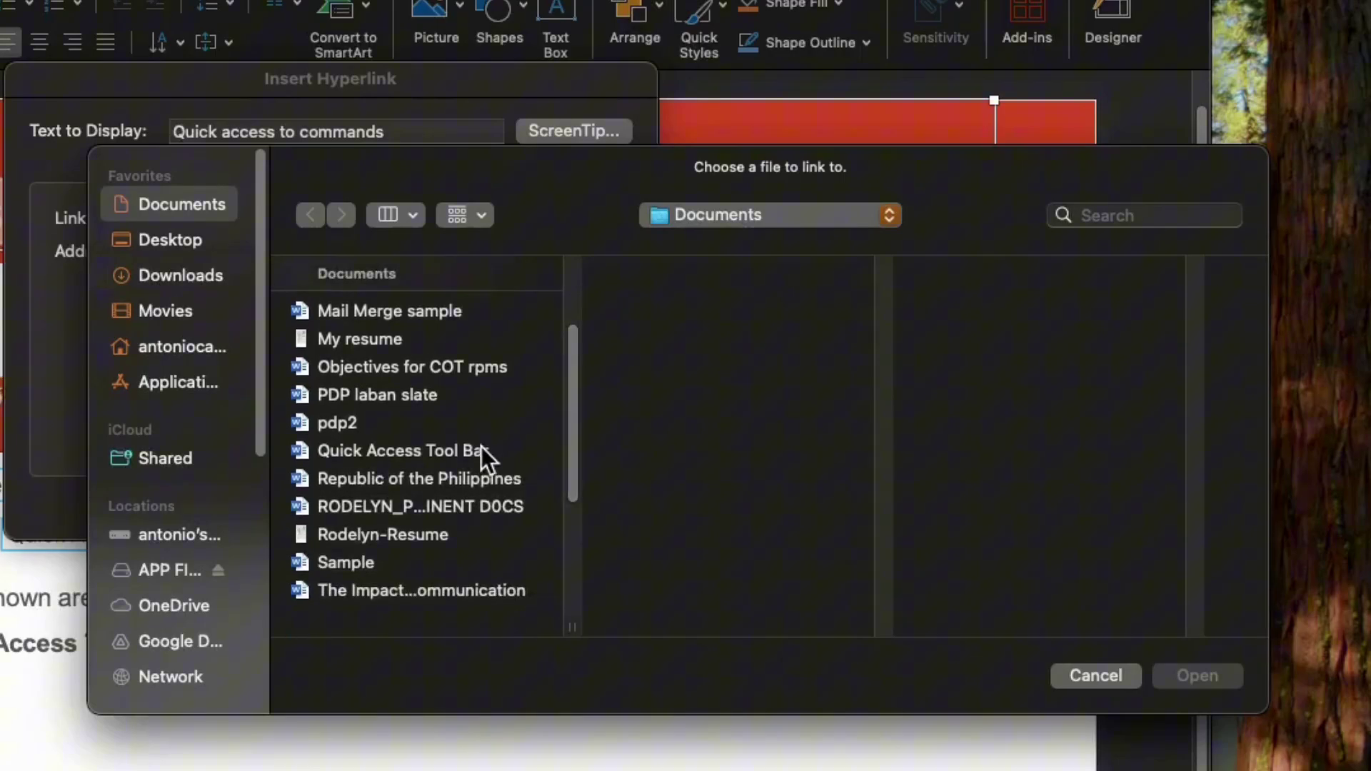
{"action": "left_click", "coordinate": [478, 449]}
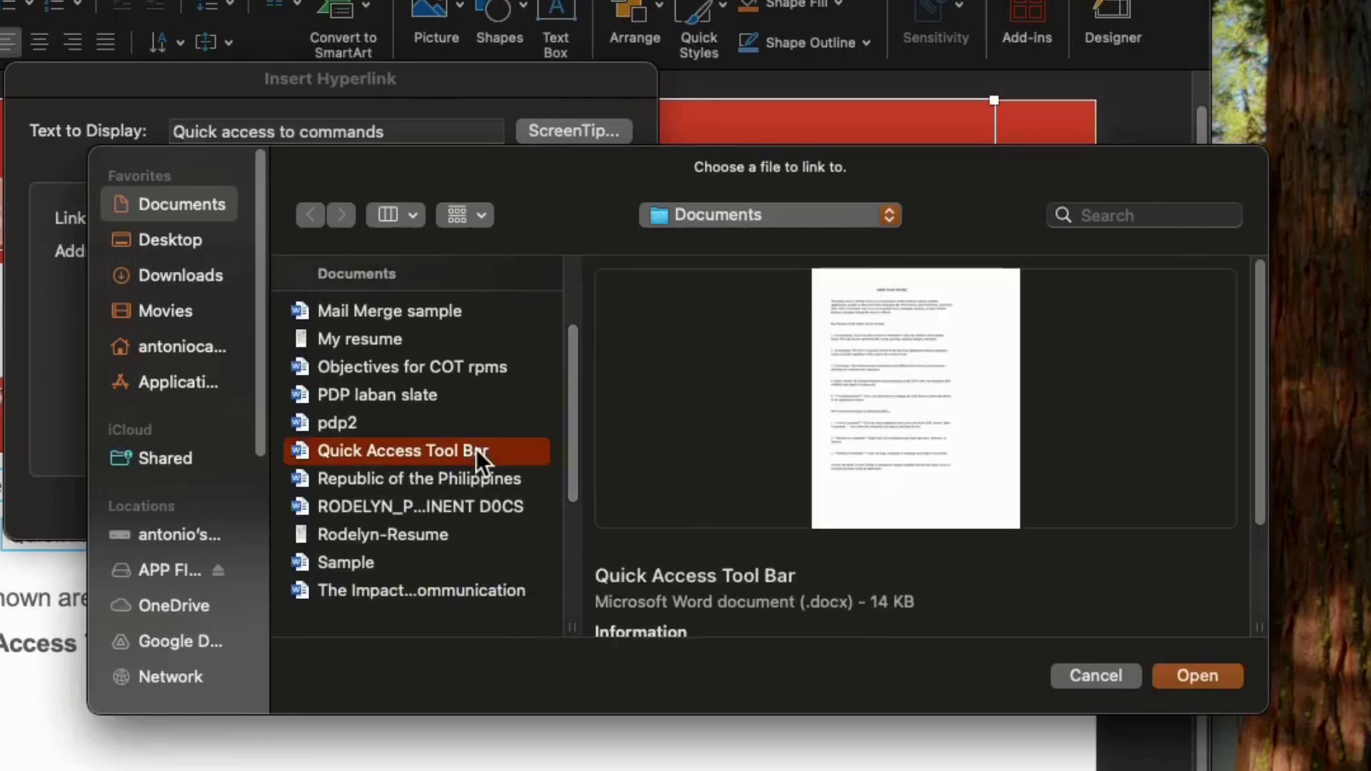
{"action": "left_click", "coordinate": [1193, 673]}
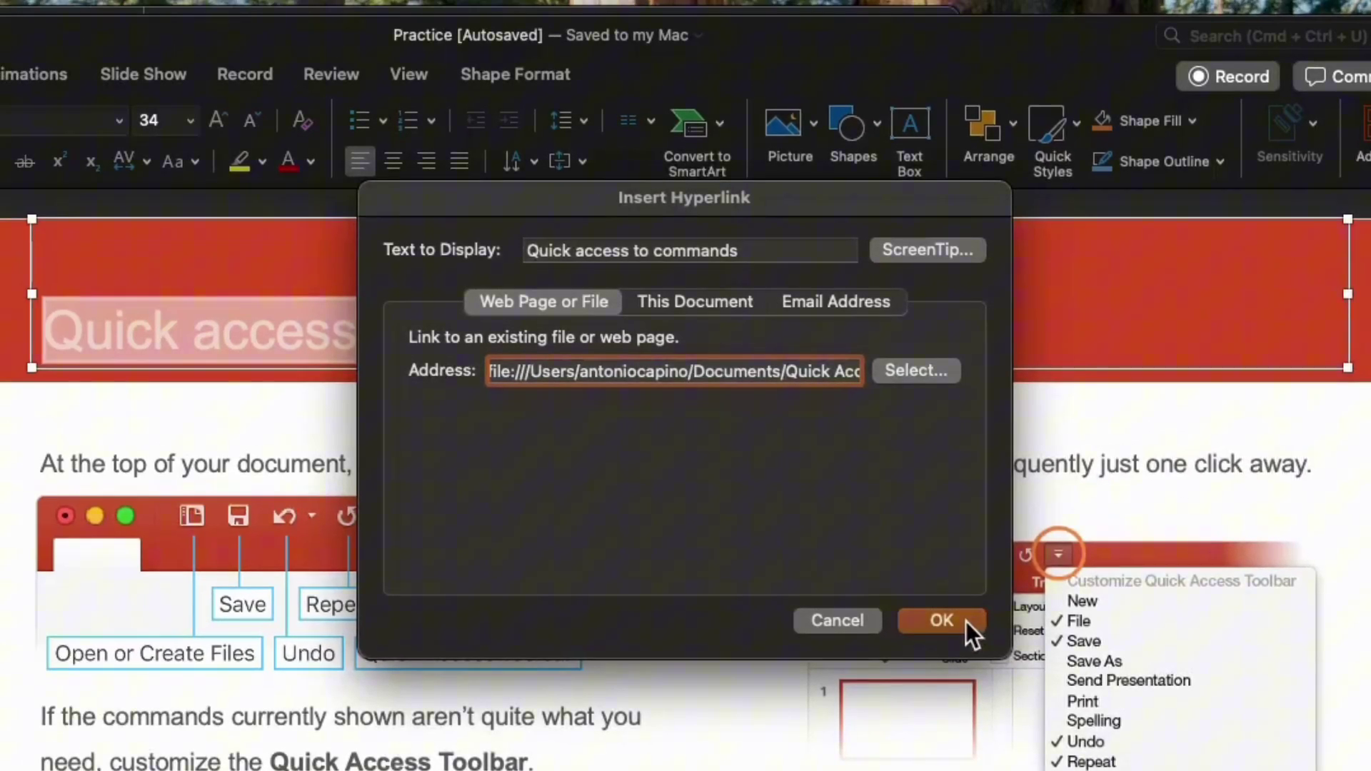
- Confirm the title link, test that it opens the Word document, then close Word
{"action": "left_click", "coordinate": [955, 615]}
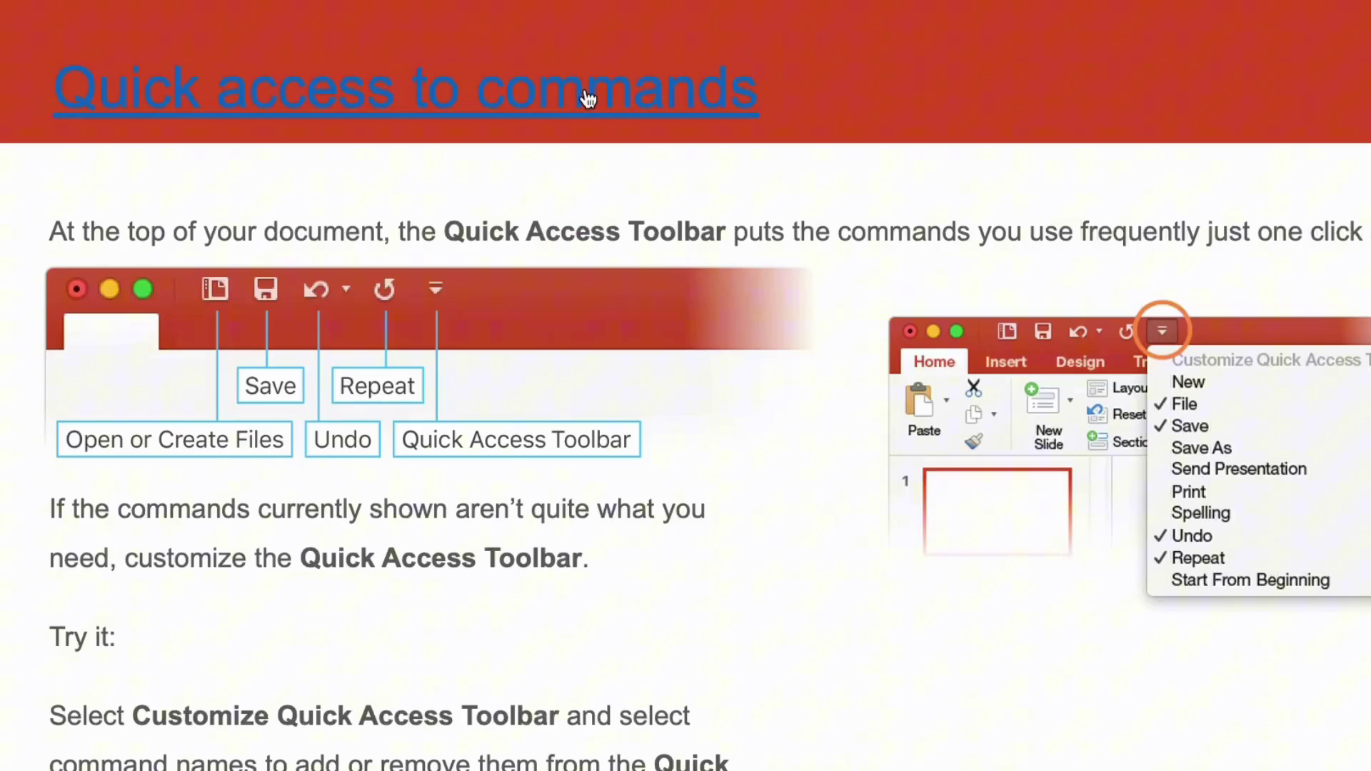
{"action": "left_click", "coordinate": [585, 93]}
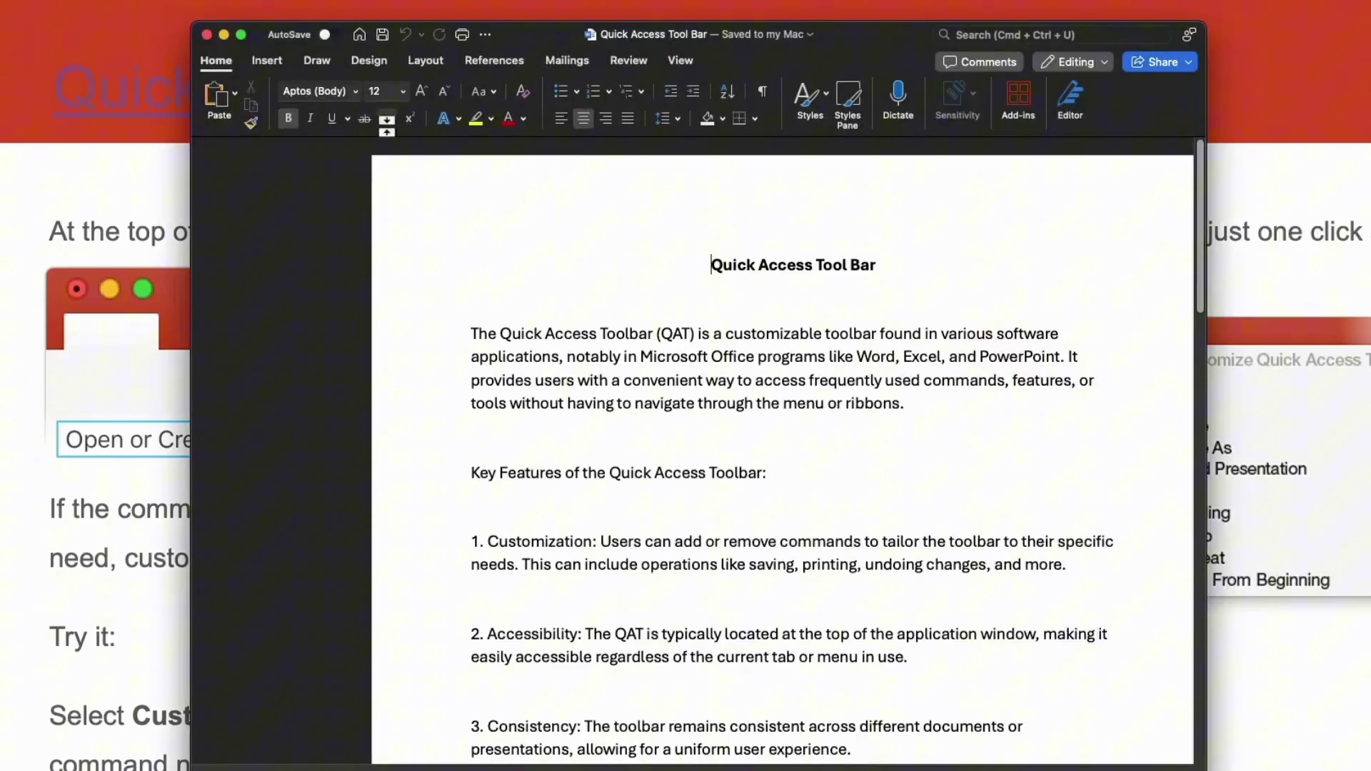
{"action": "left_click", "coordinate": [206, 35]}
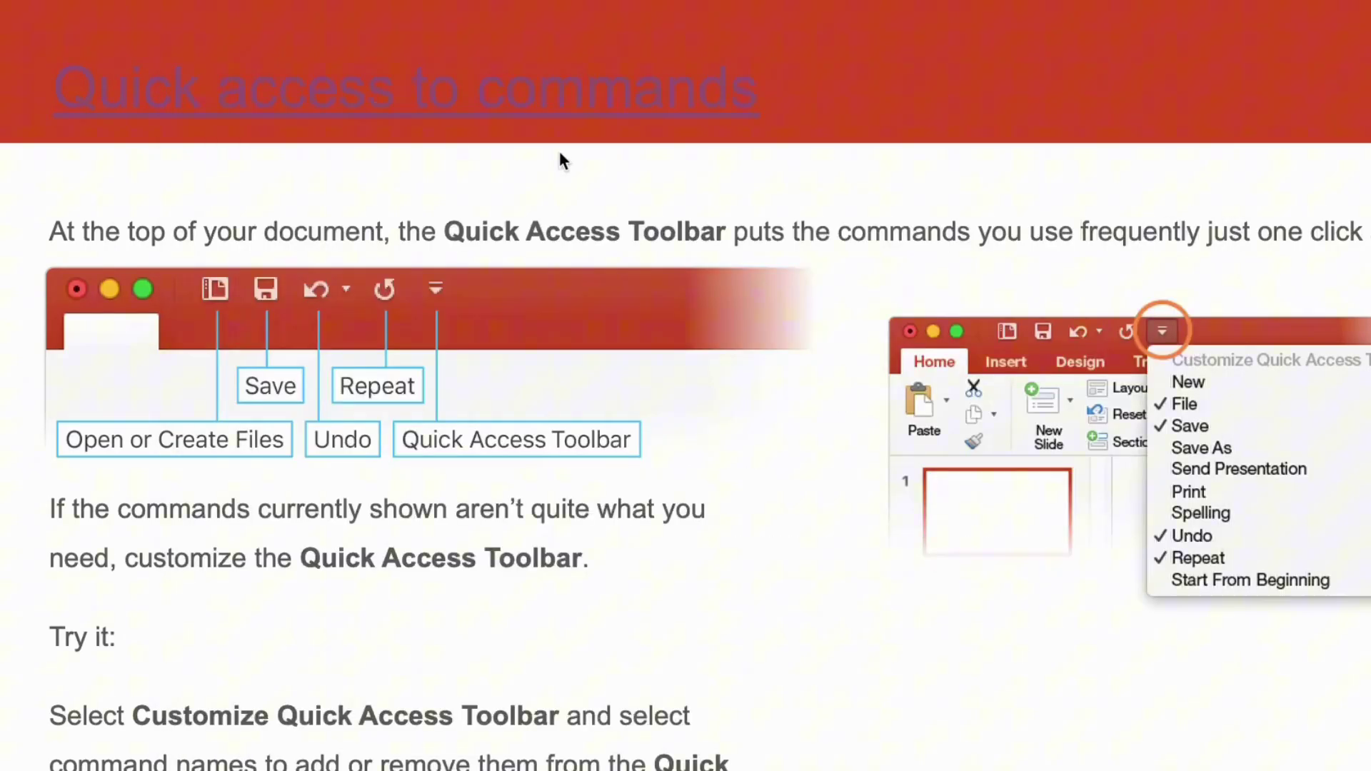
{"action": "left_click", "coordinate": [615, 258]}
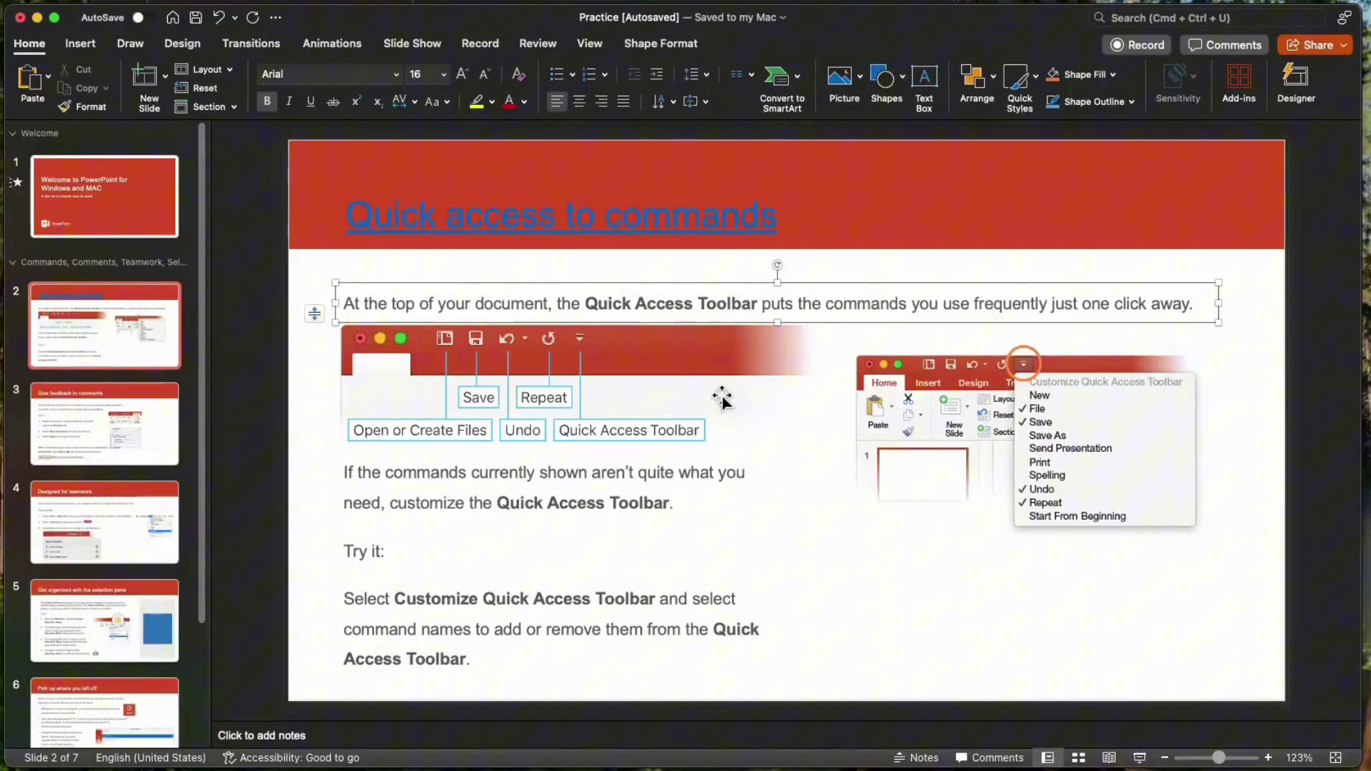
- Select the word 'what' in the slide 2 paragraph and start a hyperlink
{"action": "left_click", "coordinate": [723, 400]}
{"action": "left_click", "coordinate": [725, 518]}
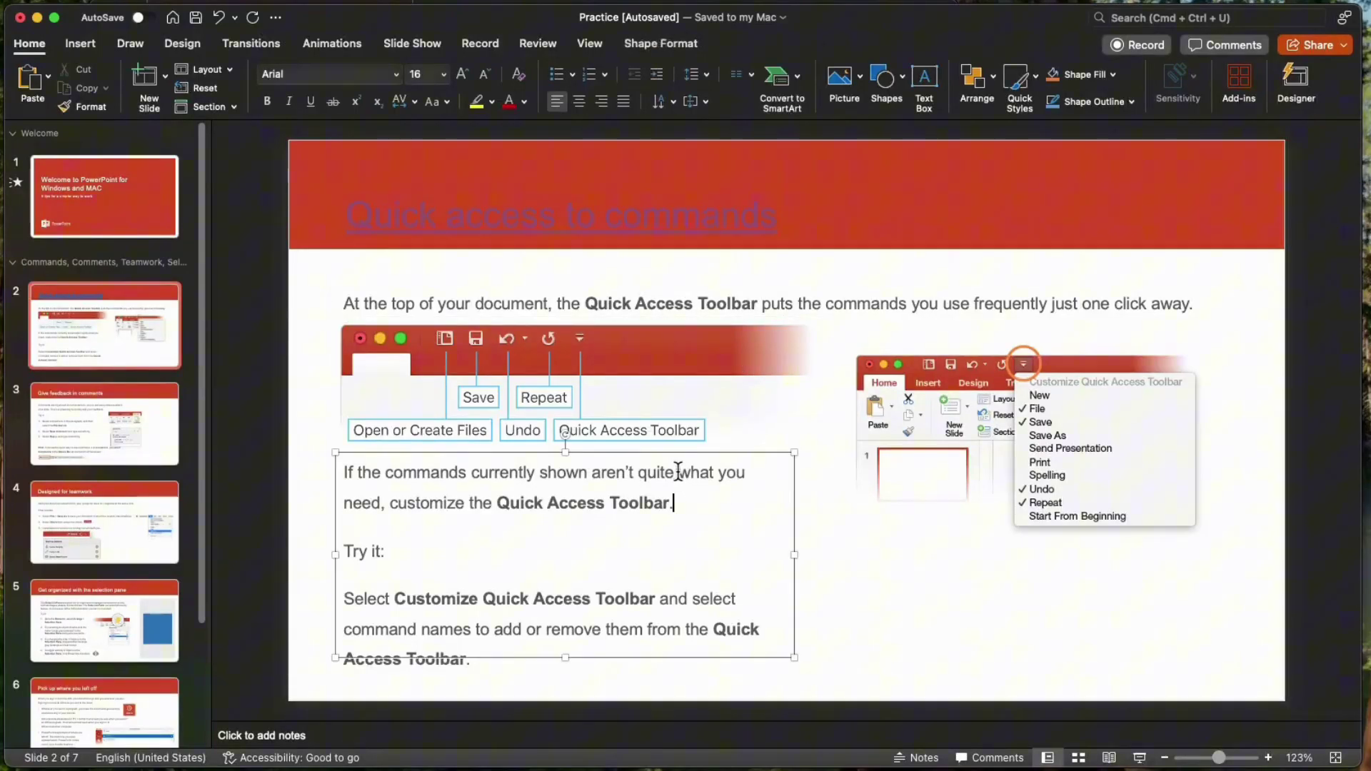
{"action": "left_click", "coordinate": [850, 534]}
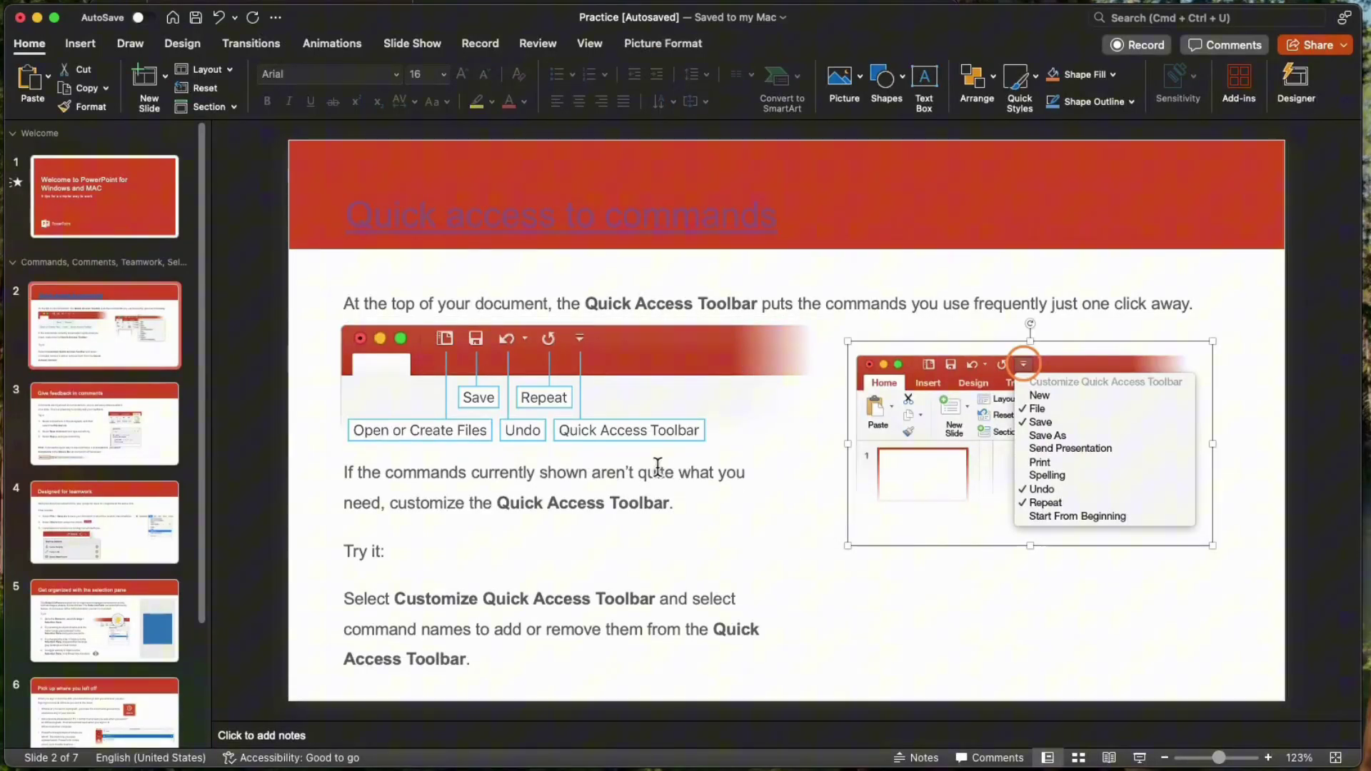
{"action": "left_click_drag", "start_coordinate": [681, 472], "coordinate": [712, 471]}
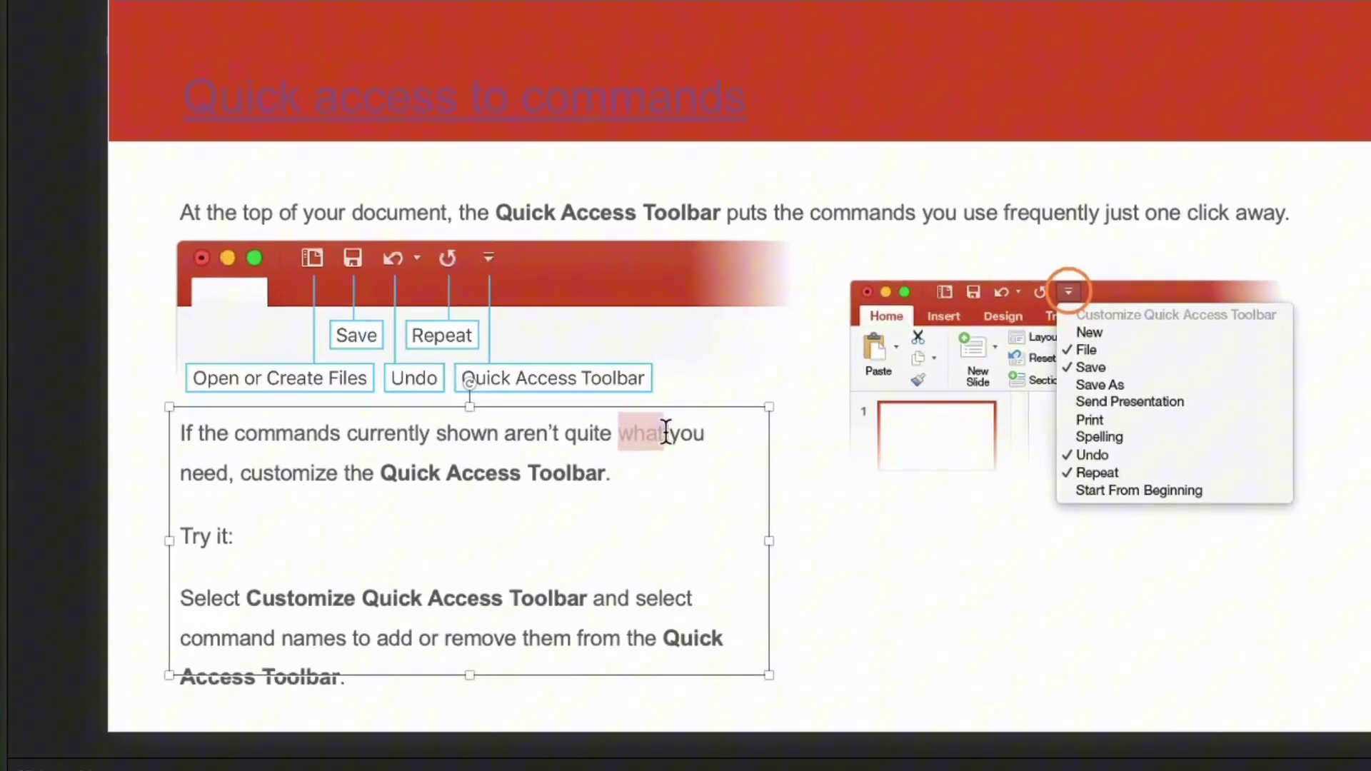
{"action": "right_click", "coordinate": [633, 427]}
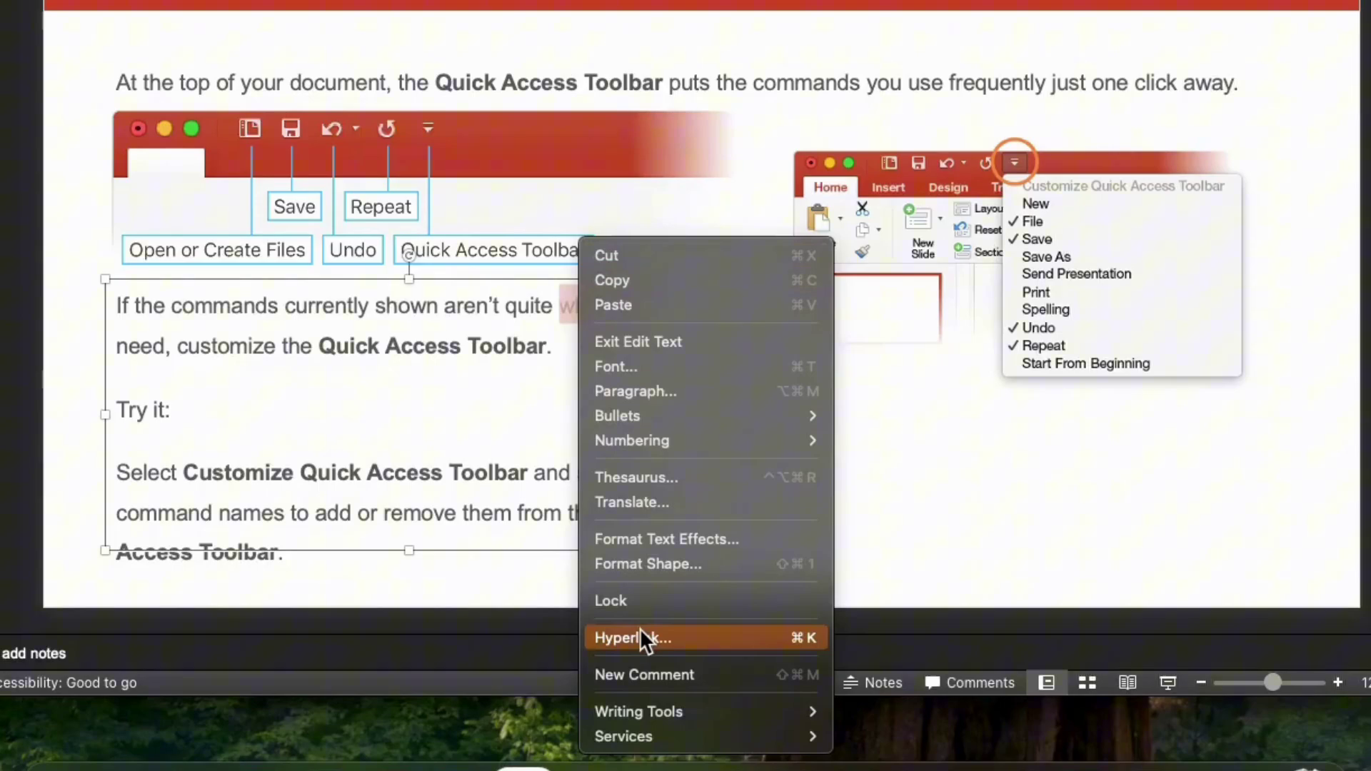
{"action": "left_click", "coordinate": [640, 637]}
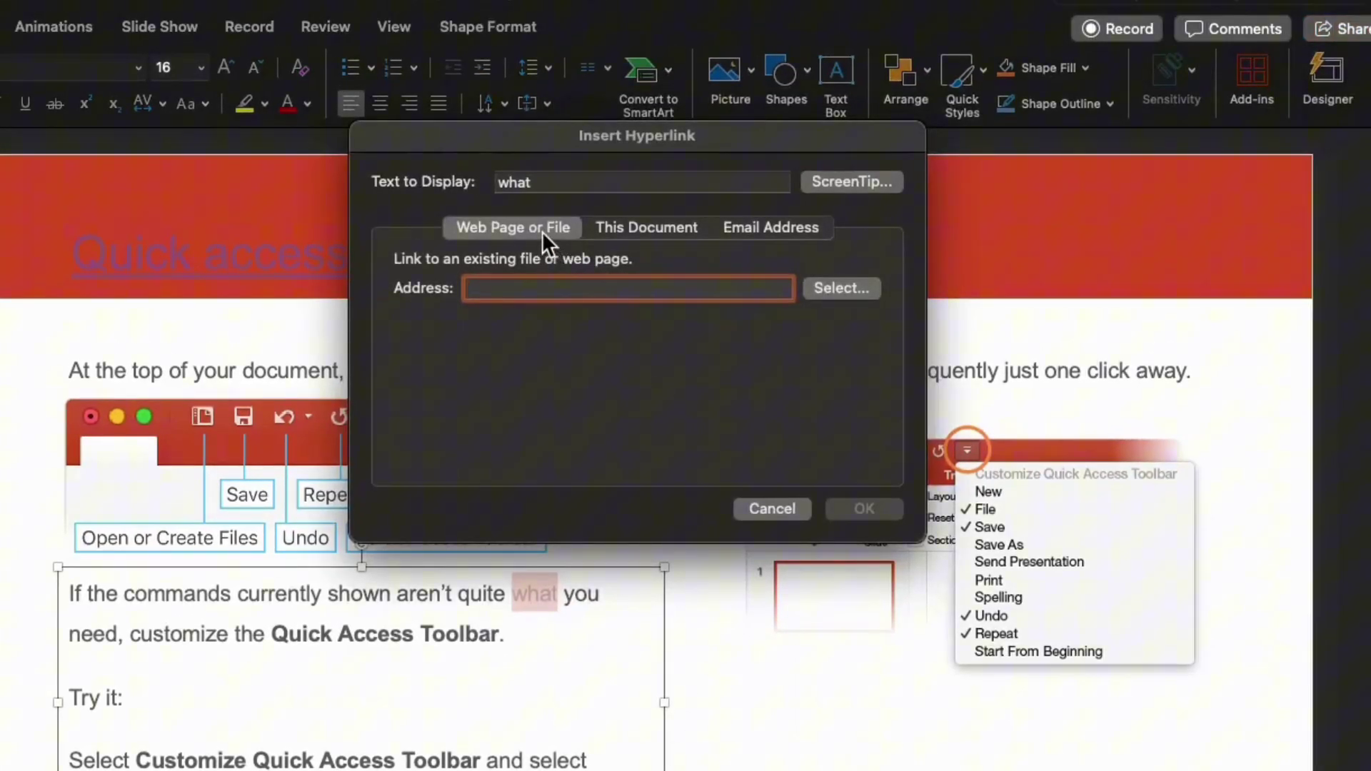
- Link it to slide 7, 'More questions about PowerPoint for Mac?', under This Document
{"action": "left_click", "coordinate": [634, 227]}
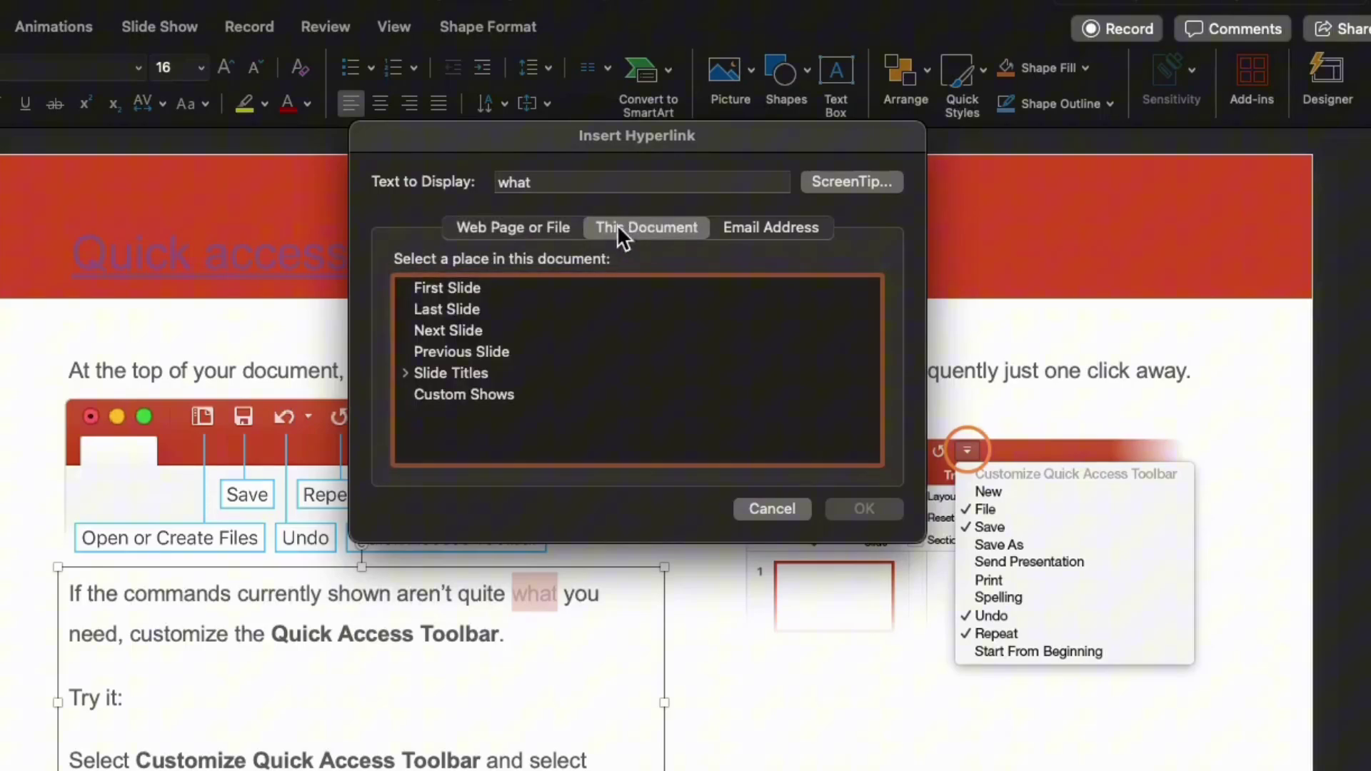
{"action": "left_click", "coordinate": [403, 373]}
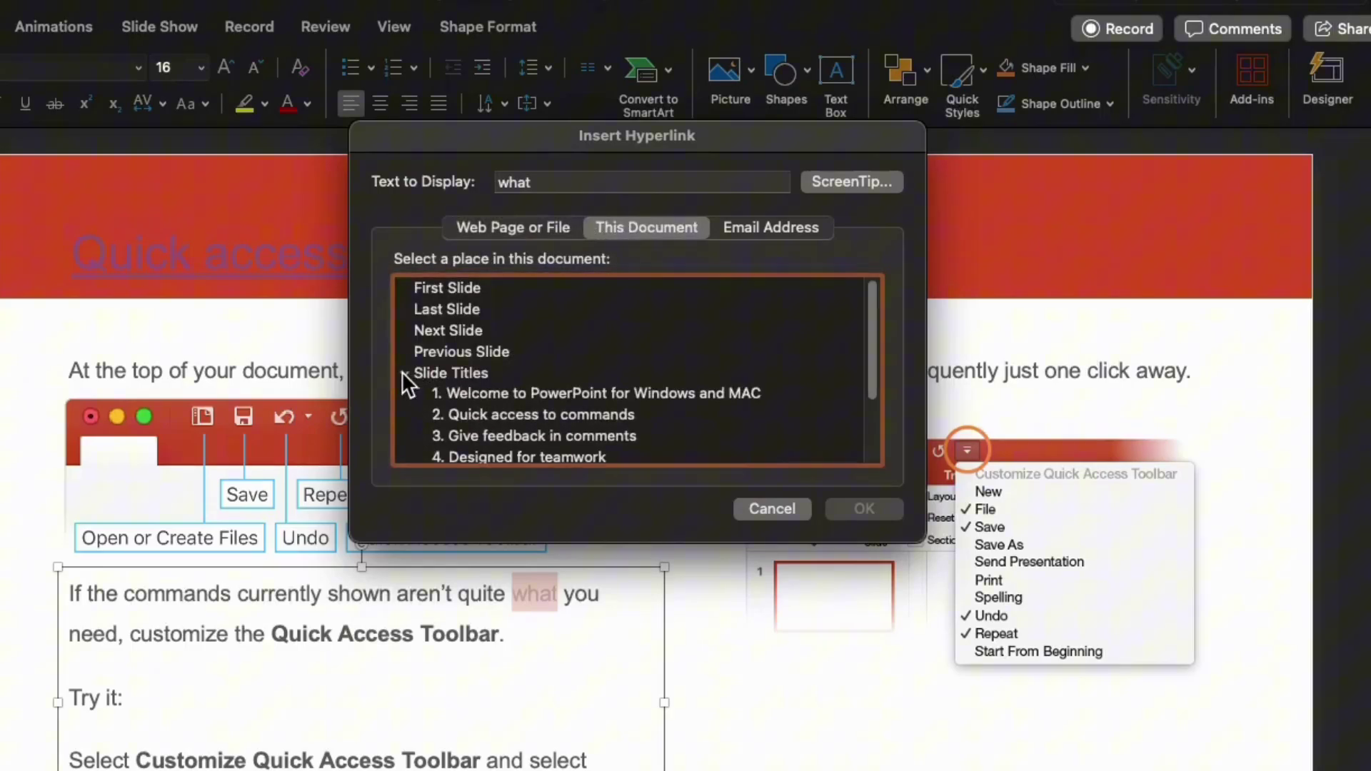
{"action": "scroll", "coordinate": [576, 405], "scroll_direction": "down", "scroll_amount": 3}
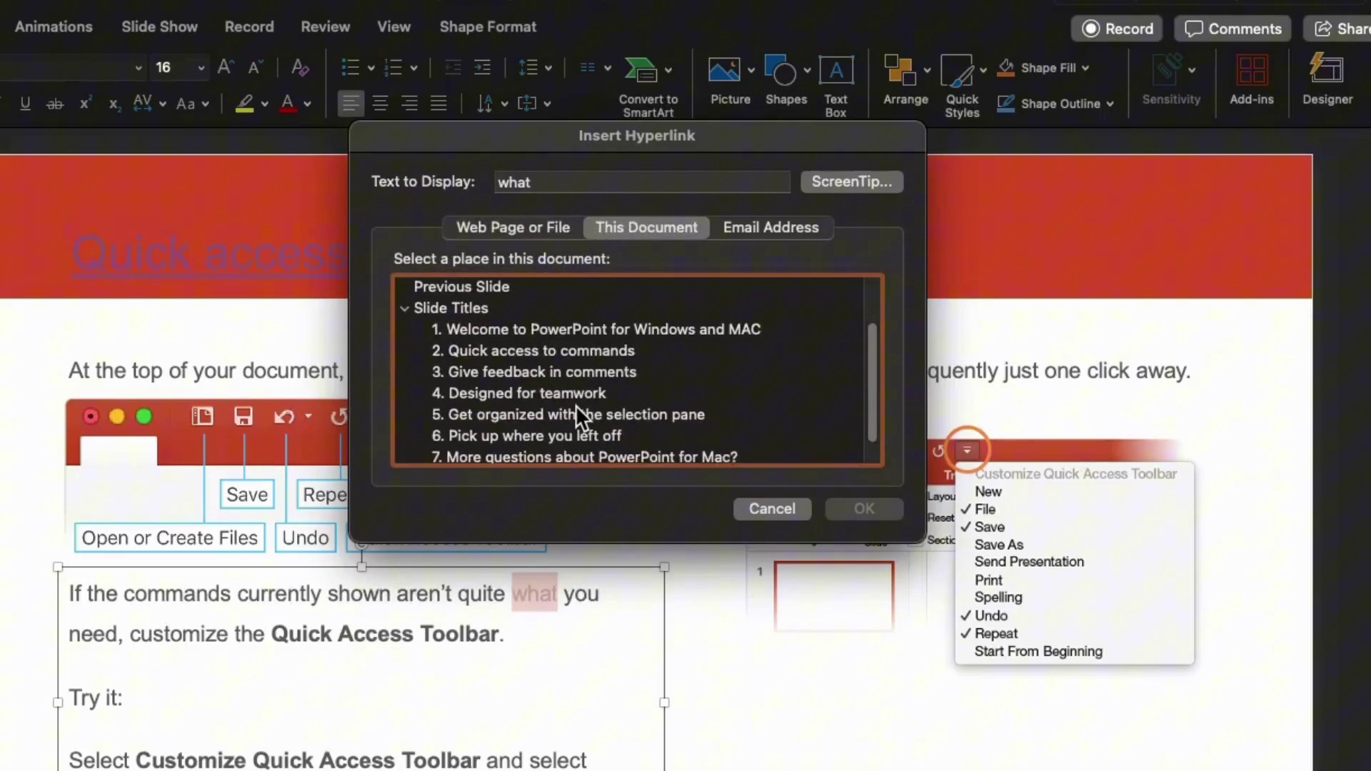
{"action": "left_click", "coordinate": [550, 450]}
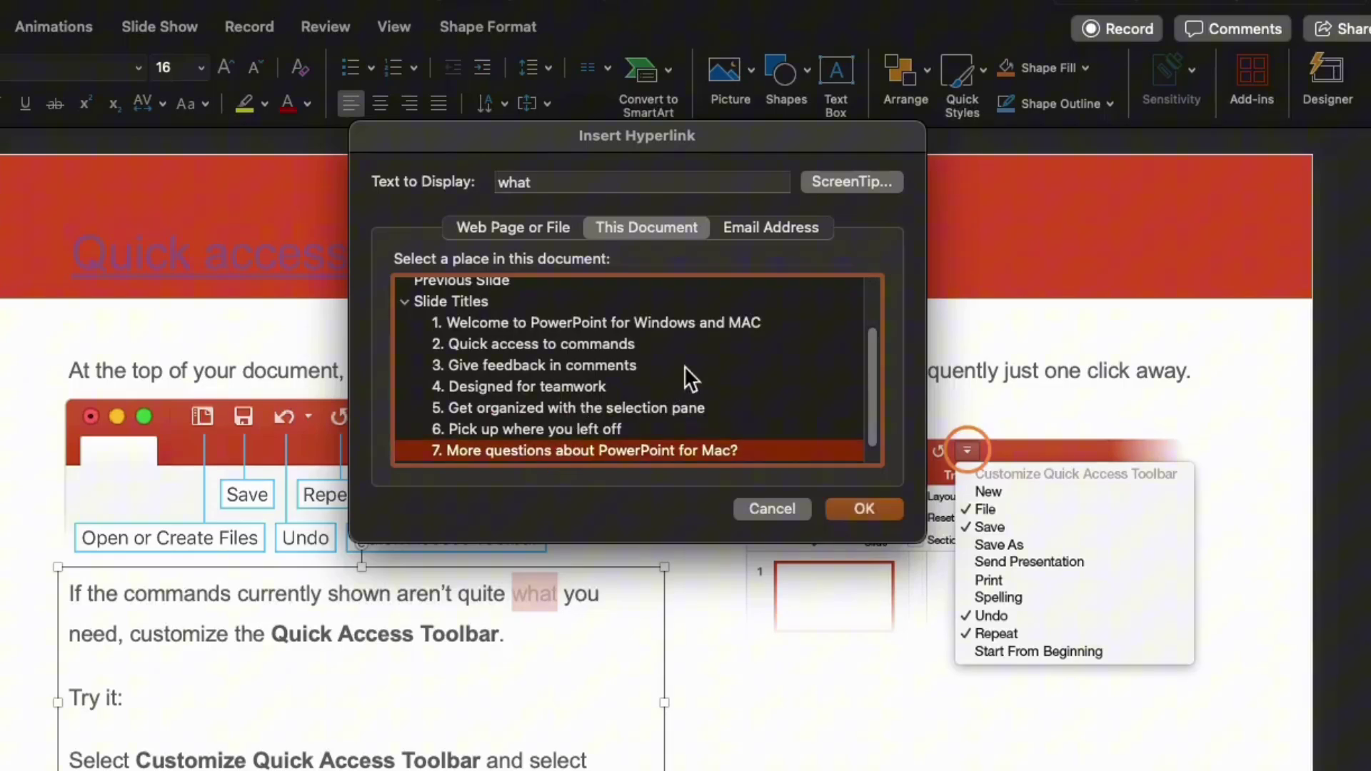
{"action": "scroll", "coordinate": [685, 377], "scroll_direction": "down", "scroll_amount": 1}
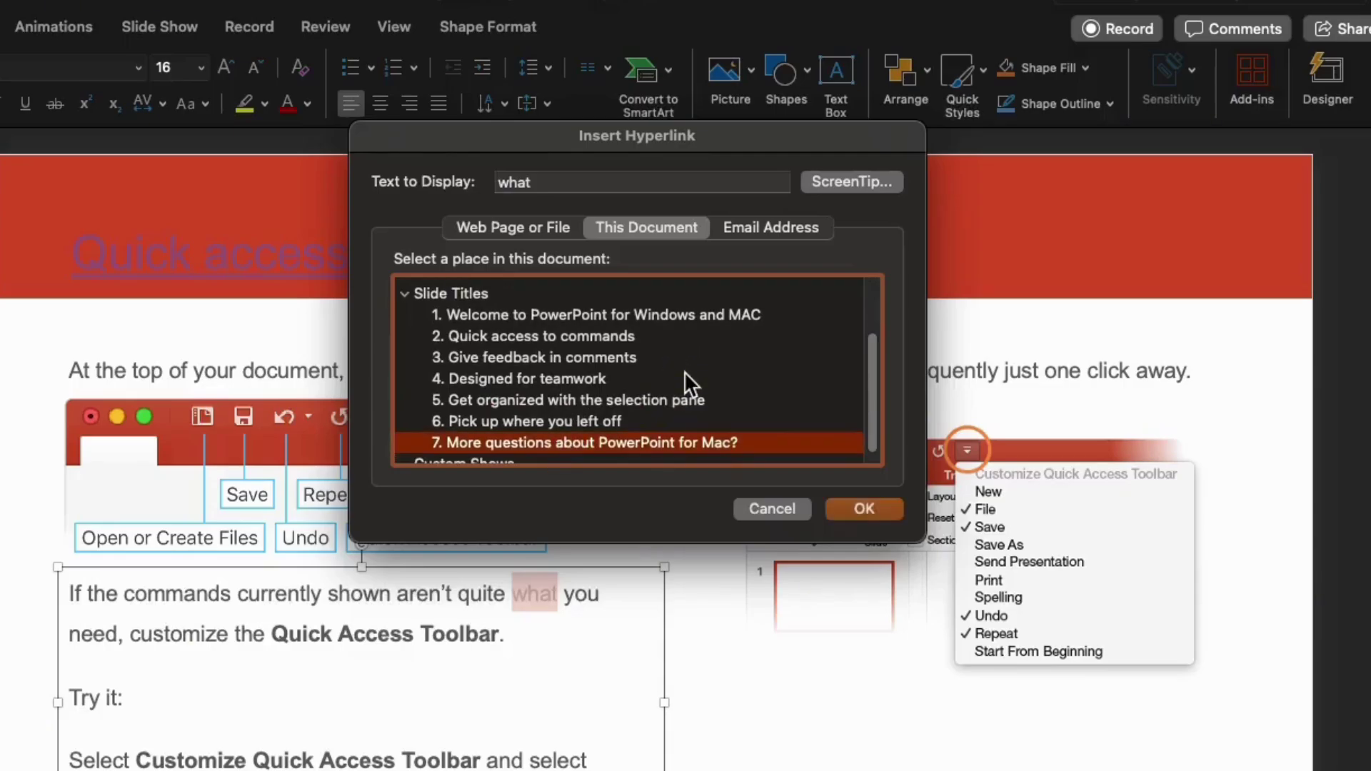
{"action": "left_click", "coordinate": [873, 507]}
{"action": "left_click", "coordinate": [686, 500]}
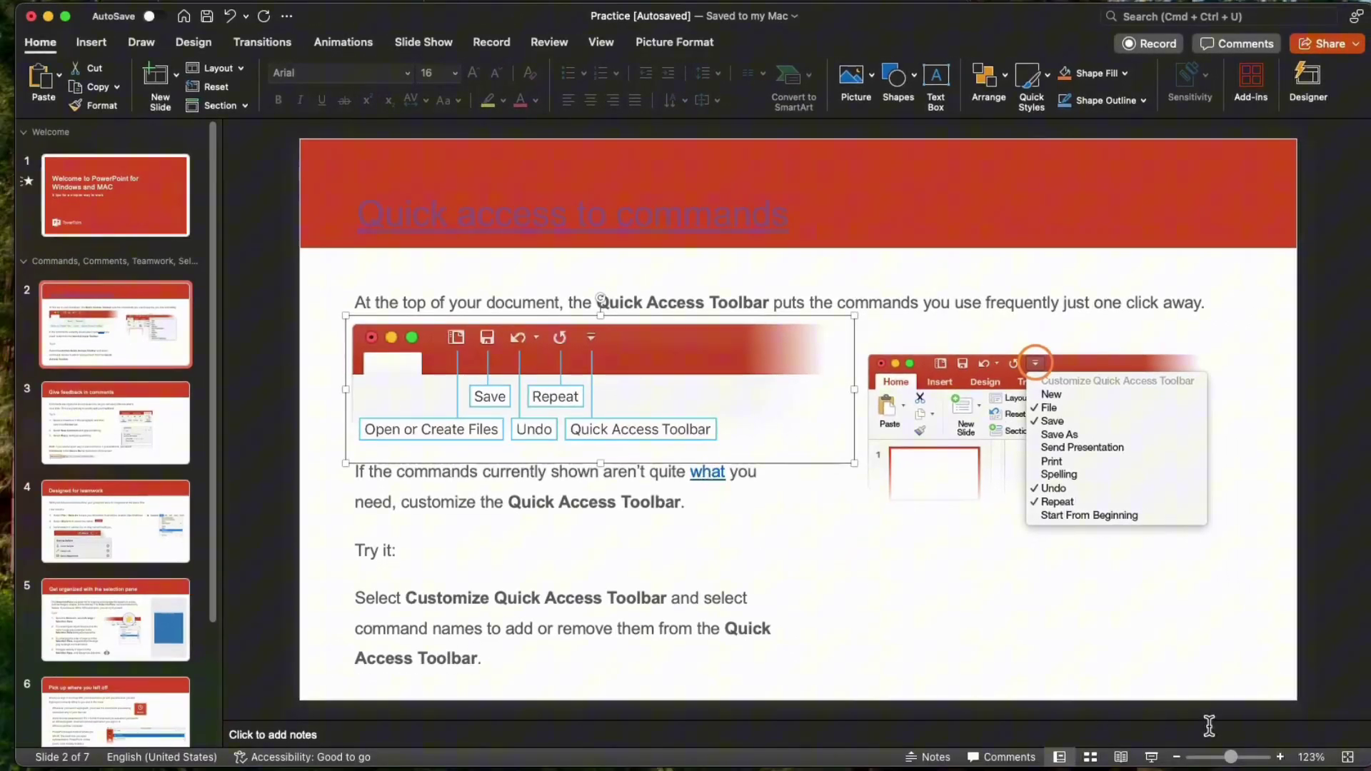
{"action": "key", "text": "Escape"}
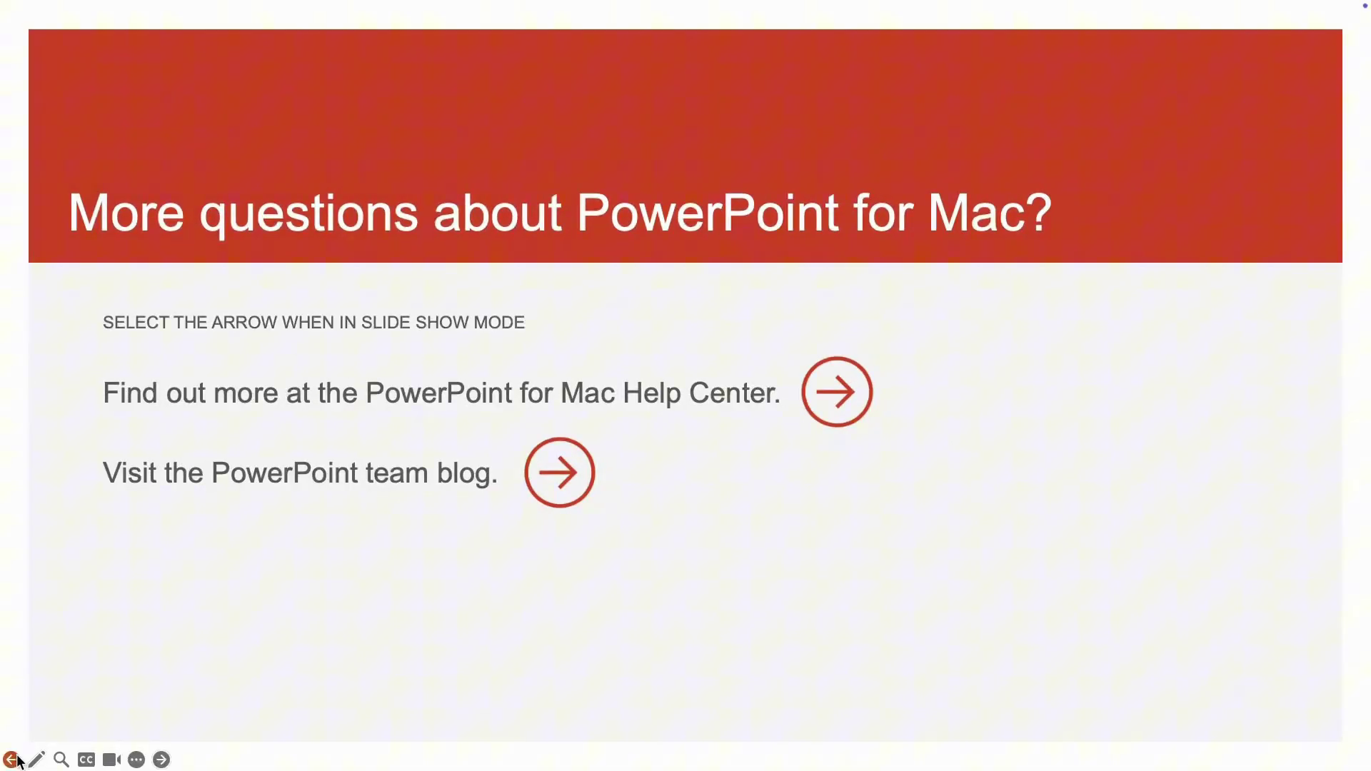
{"action": "left_click", "coordinate": [10, 759]}
{"action": "left_click", "coordinate": [11, 759]}
{"action": "left_click", "coordinate": [11, 759]}
{"action": "left_click", "coordinate": [11, 760]}
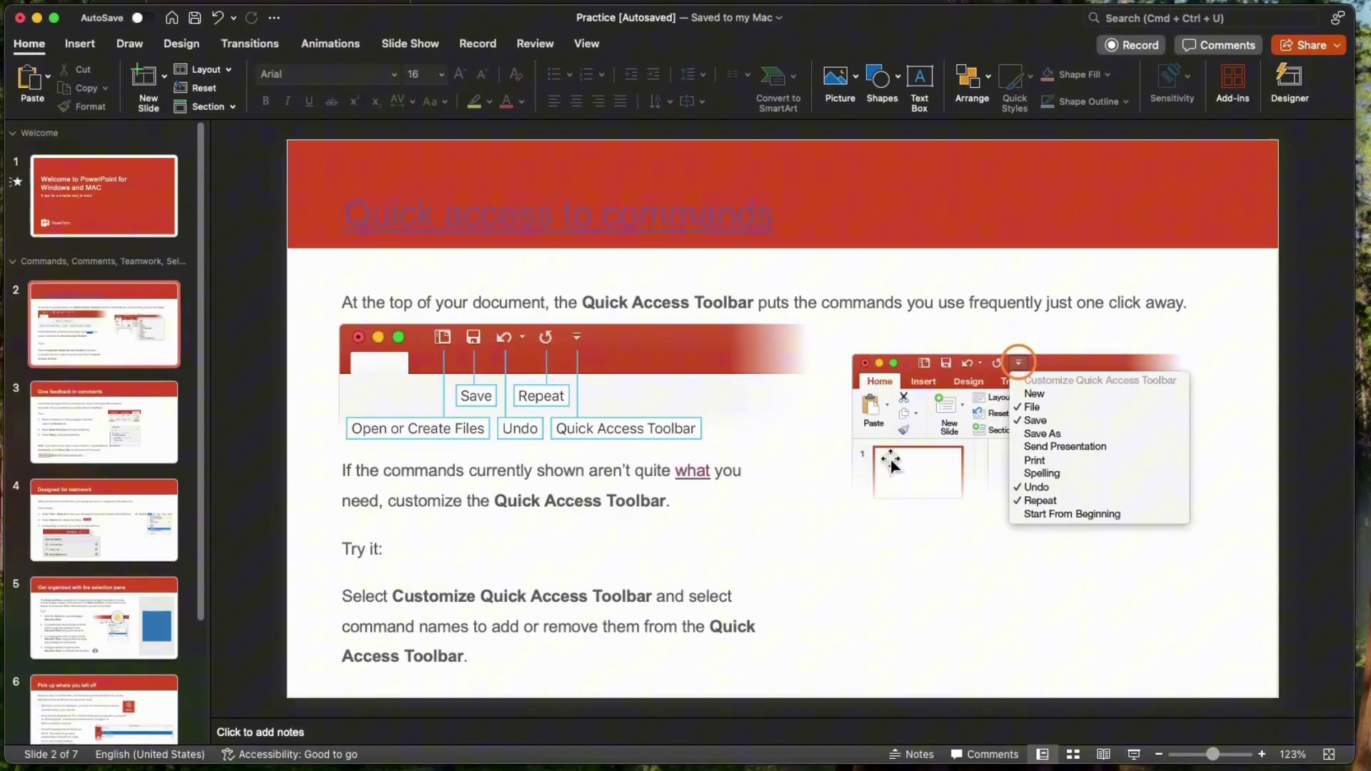
- Hyperlink the right-hand screenshot picture to the contact's e-mail address
{"action": "left_click", "coordinate": [822, 395]}
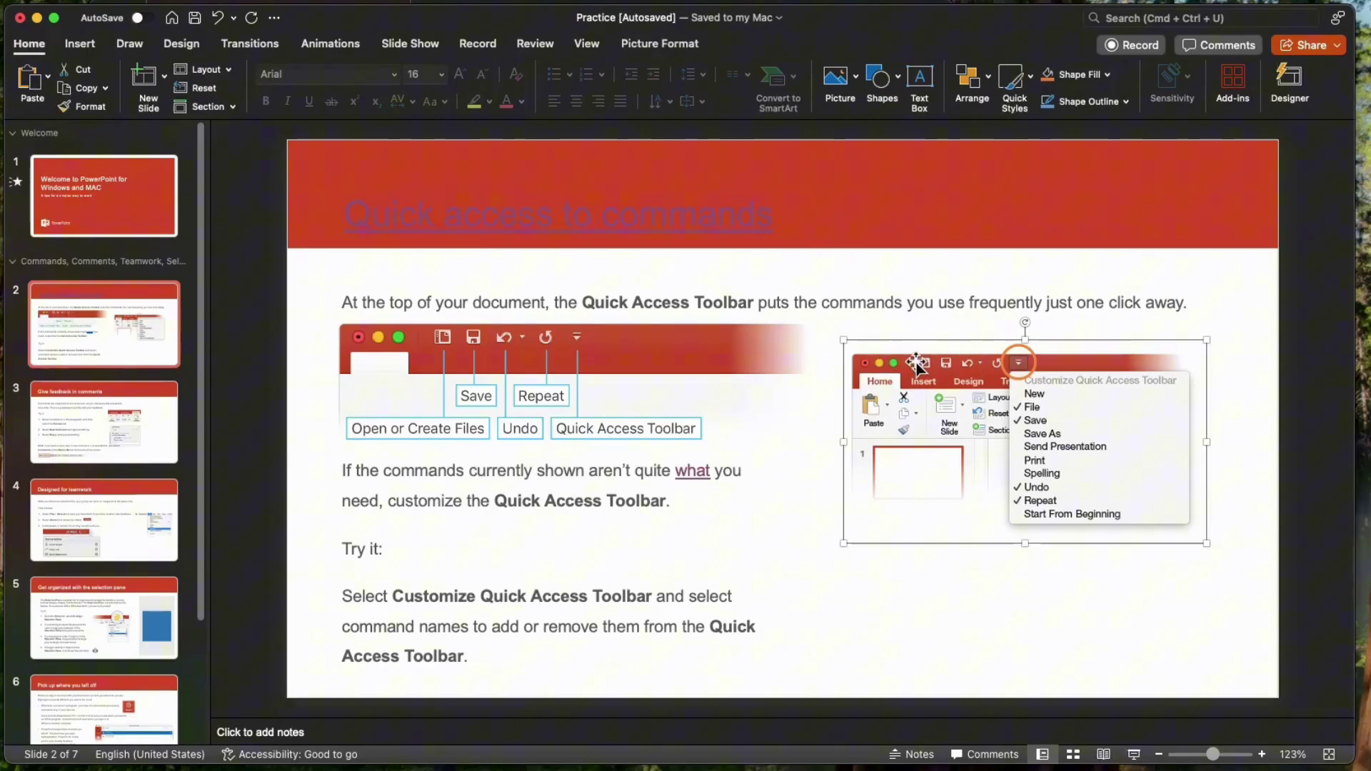
{"action": "left_click", "coordinate": [941, 305]}
{"action": "left_click", "coordinate": [914, 404]}
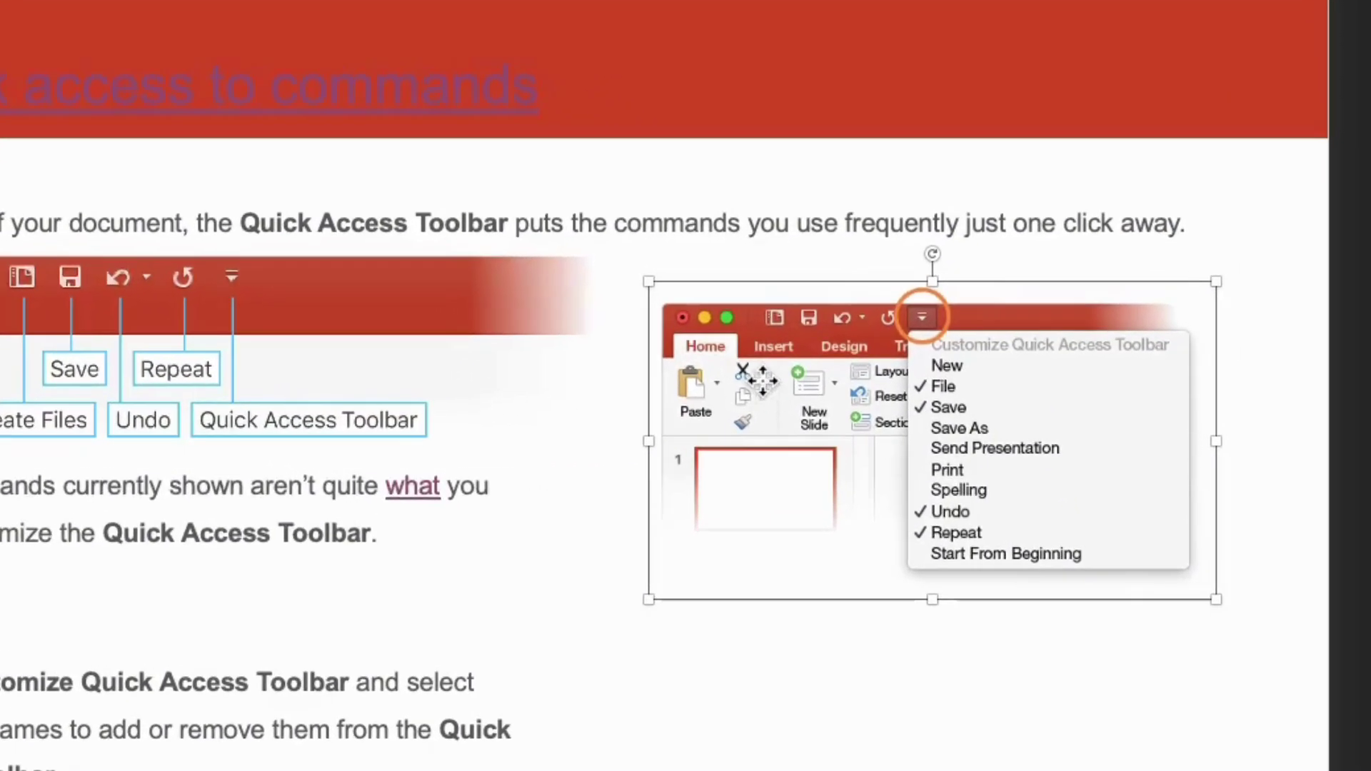
{"action": "right_click", "coordinate": [915, 406]}
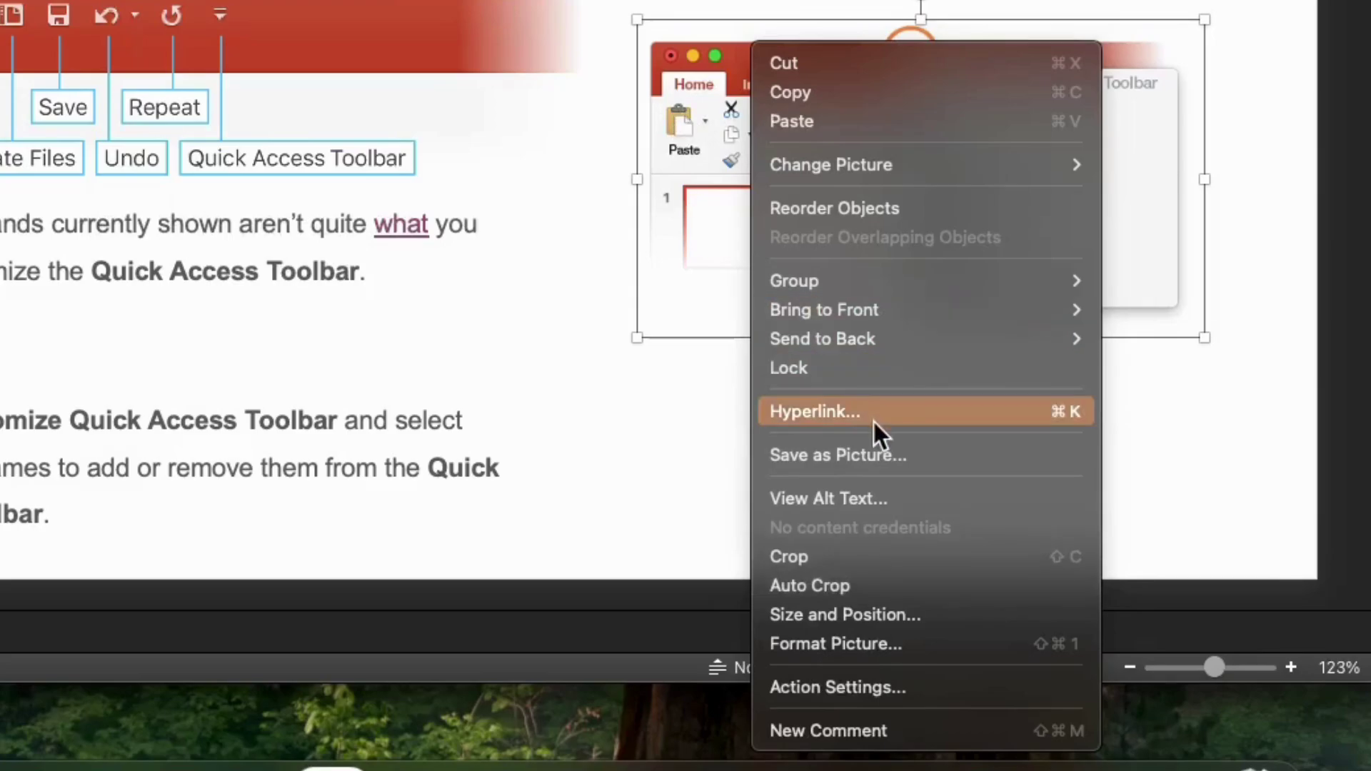
{"action": "left_click", "coordinate": [873, 419]}
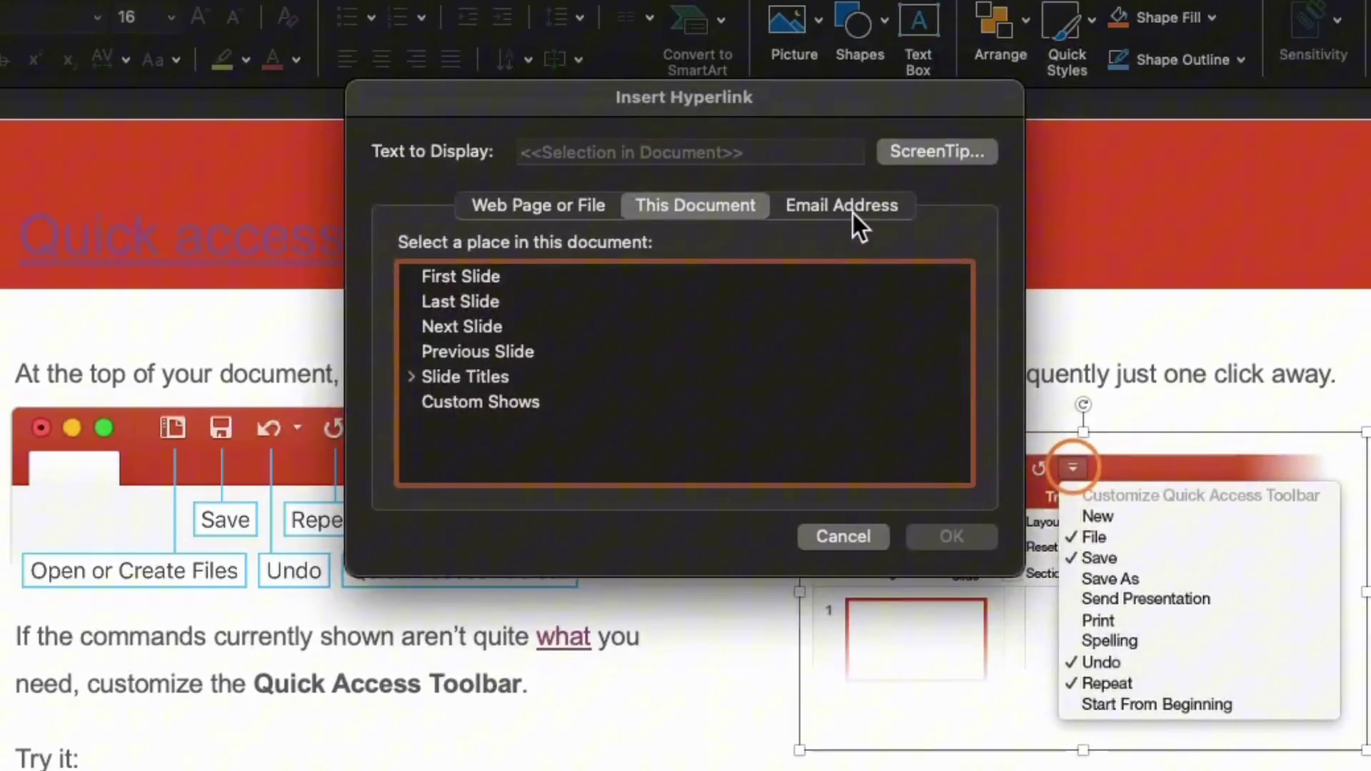
{"action": "left_click", "coordinate": [855, 221]}
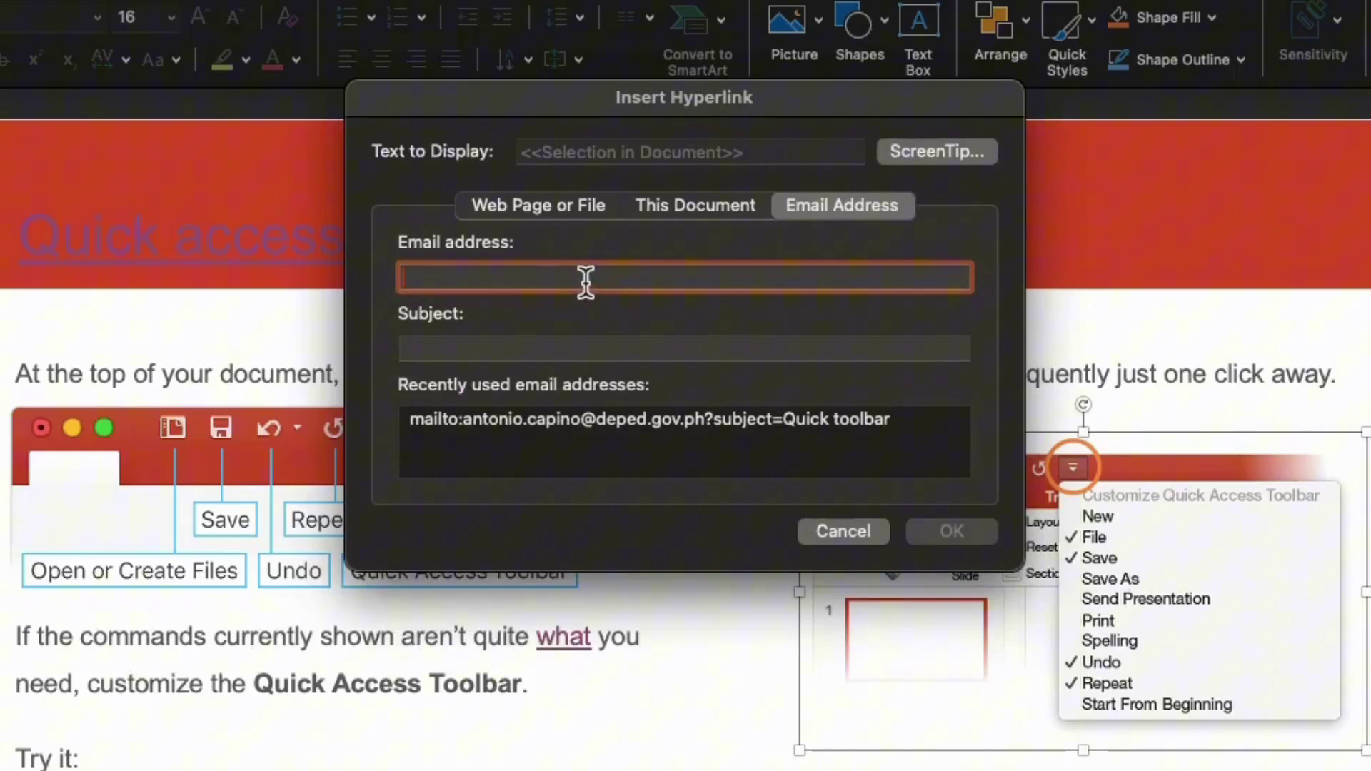
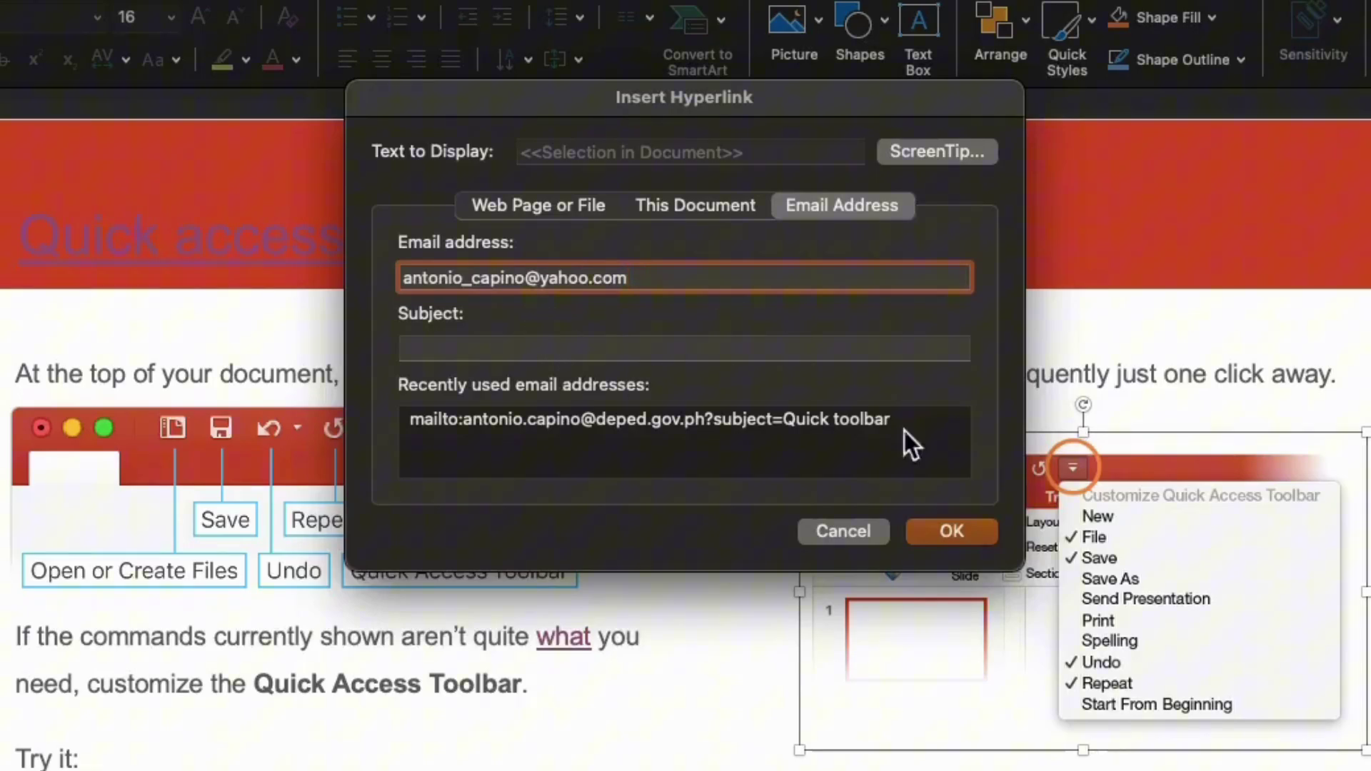
{"action": "left_click", "coordinate": [950, 531]}
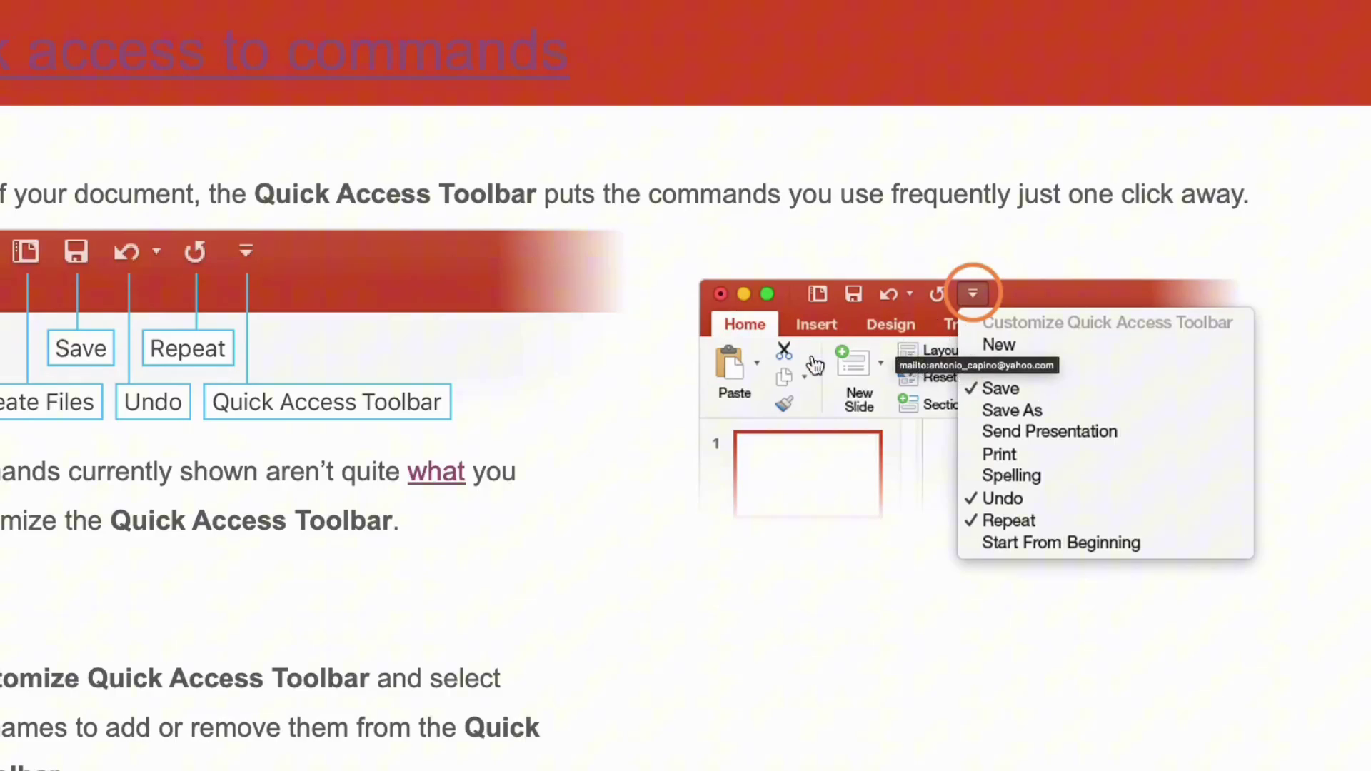
{"action": "left_click", "coordinate": [965, 346]}
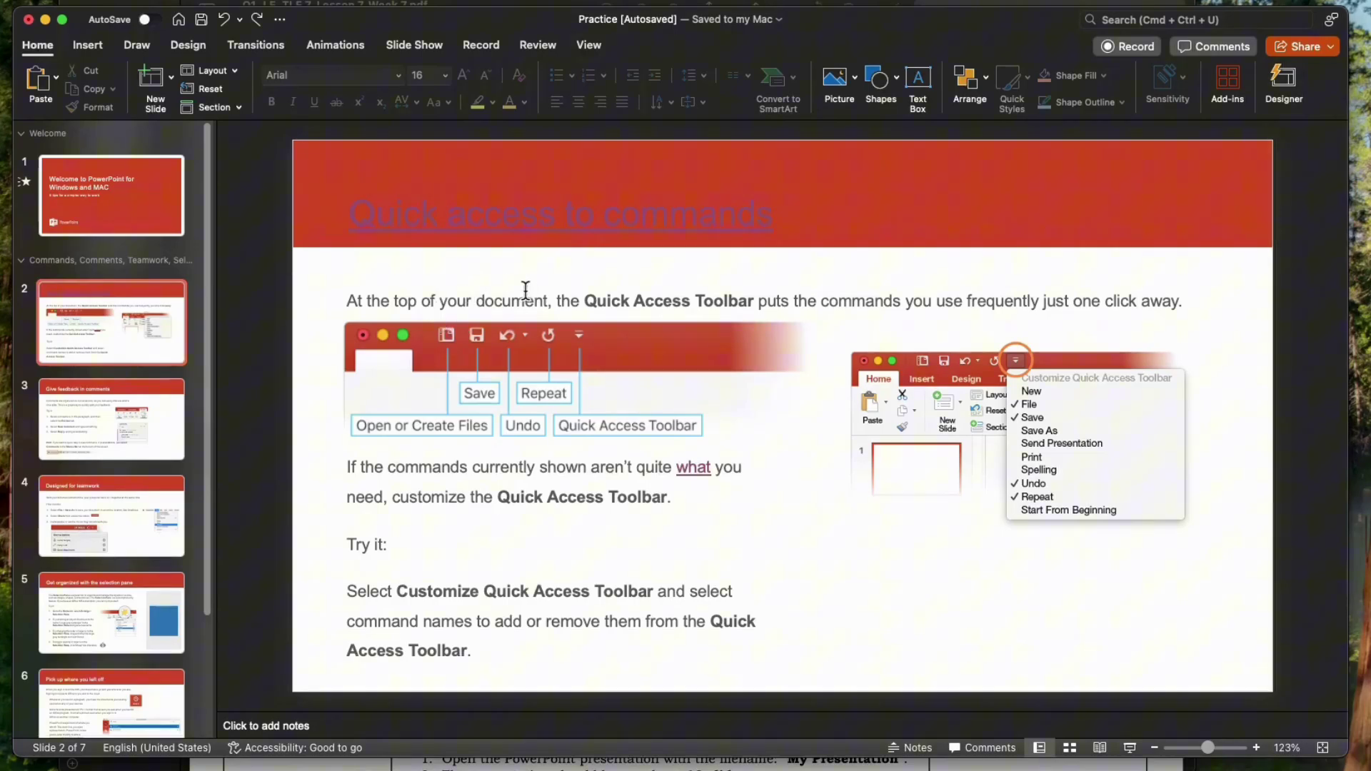
- Select the 'Quick access to commands' title and apply a darker Font Color swatch
{"action": "left_click", "coordinate": [394, 209]}
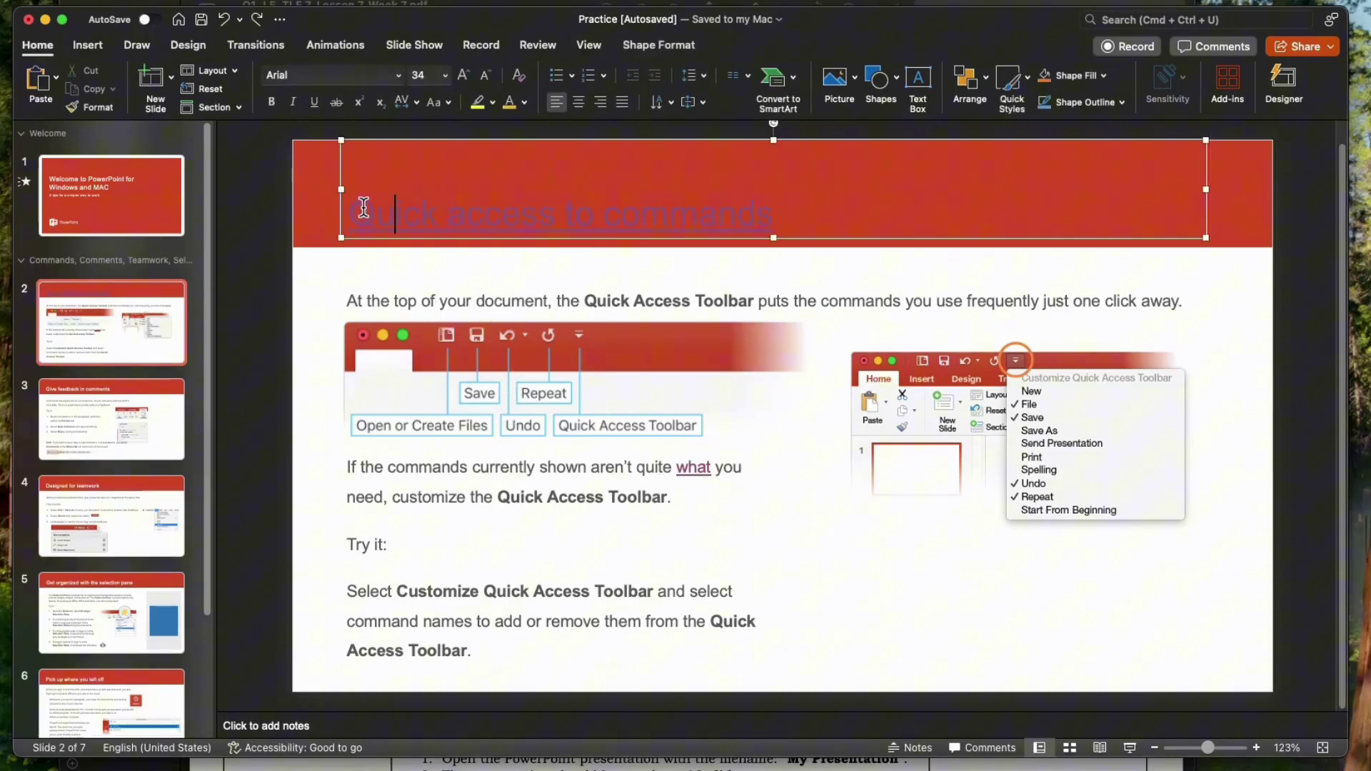
{"action": "left_click_drag", "start_coordinate": [352, 207], "coordinate": [673, 225]}
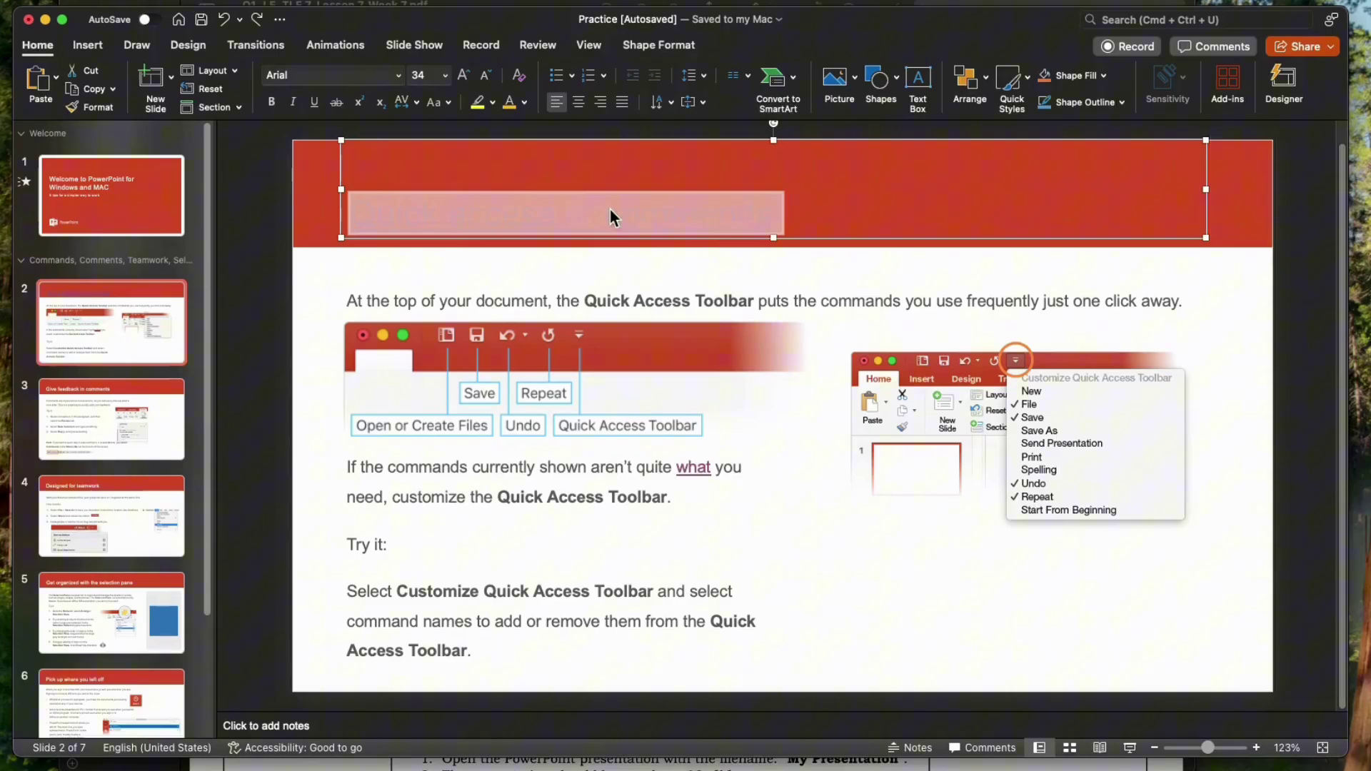
{"action": "left_click_drag", "start_coordinate": [801, 214], "coordinate": [395, 209]}
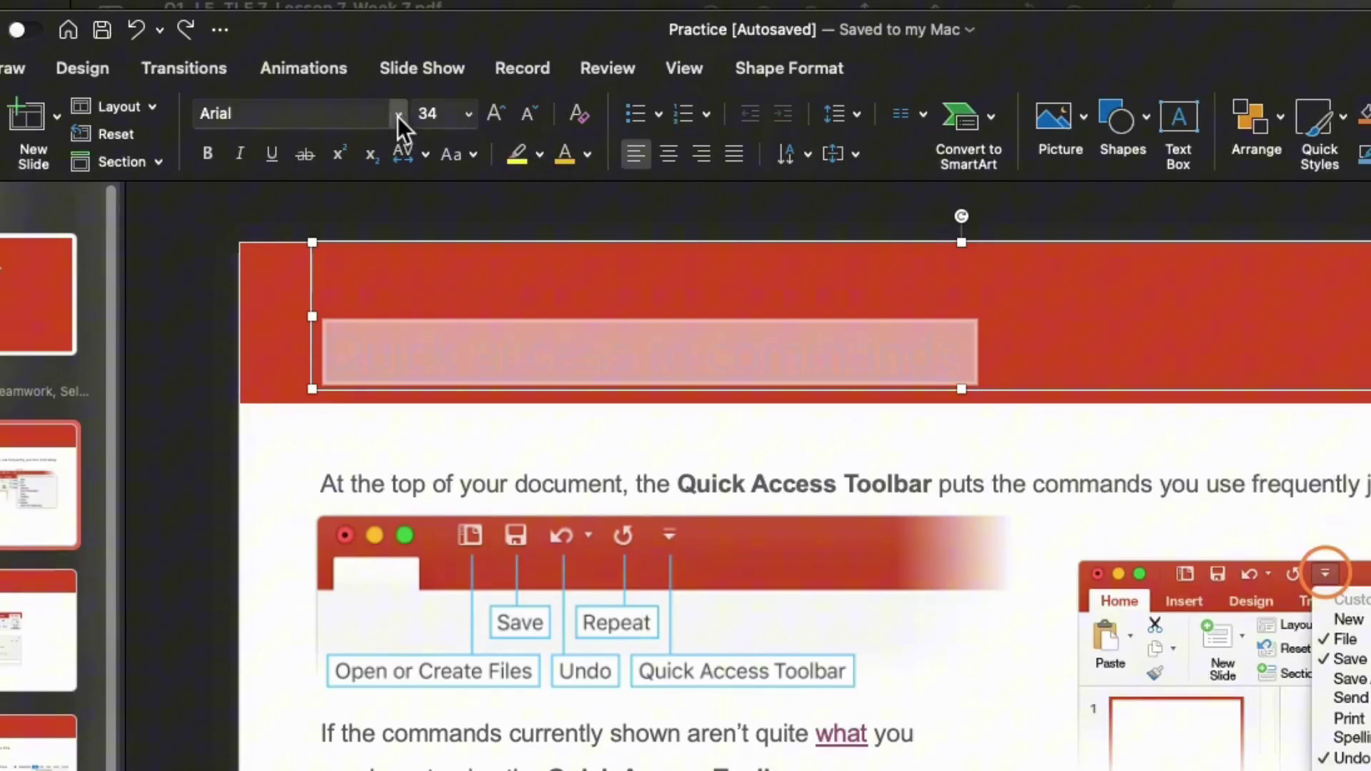
{"action": "left_click", "coordinate": [587, 155]}
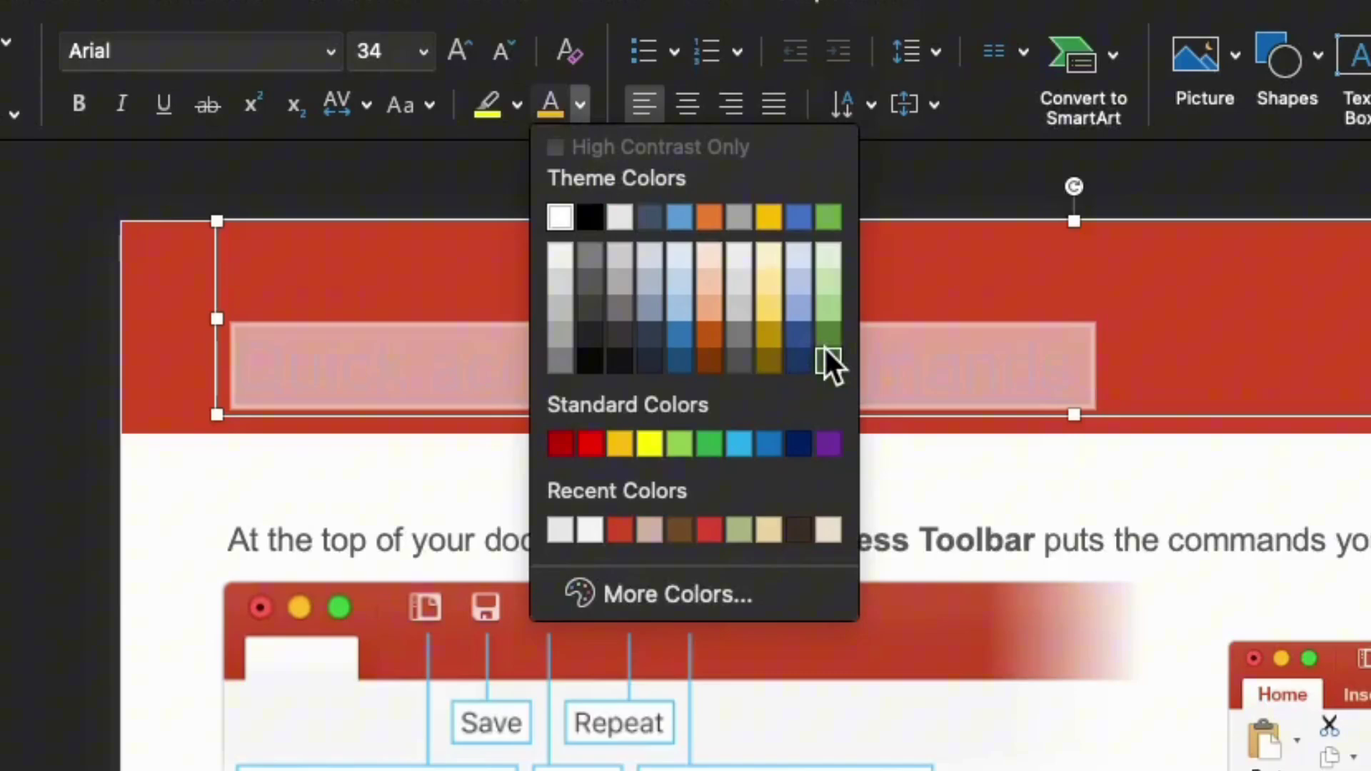
{"action": "left_click", "coordinate": [824, 343]}
{"action": "key", "text": "Right"}
{"action": "left_click", "coordinate": [1136, 500]}
- Reselect the title text and bring up the Font Color choices again
{"action": "scroll", "coordinate": [1056, 453], "scroll_direction": "down", "scroll_amount": 1}
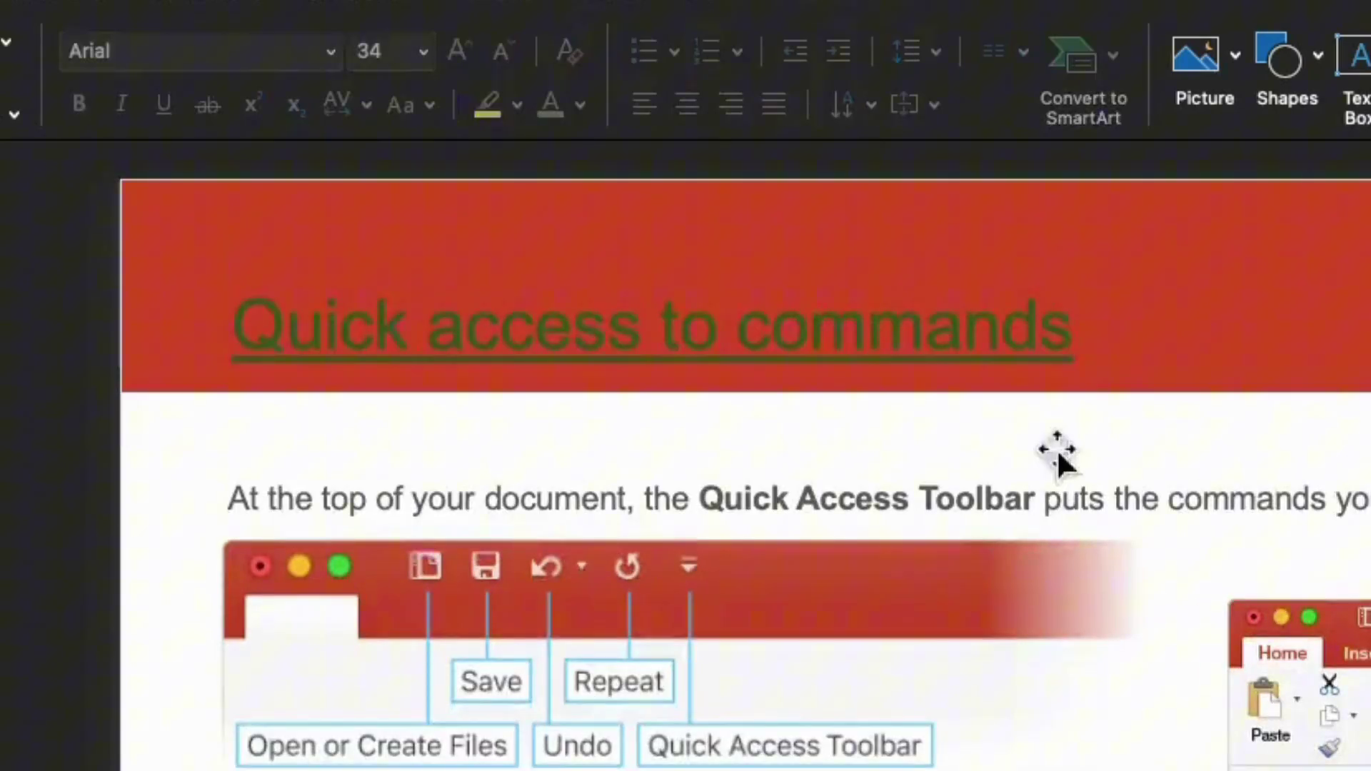
{"action": "left_click", "coordinate": [1064, 334]}
{"action": "left_click_drag", "start_coordinate": [1067, 333], "coordinate": [330, 328]}
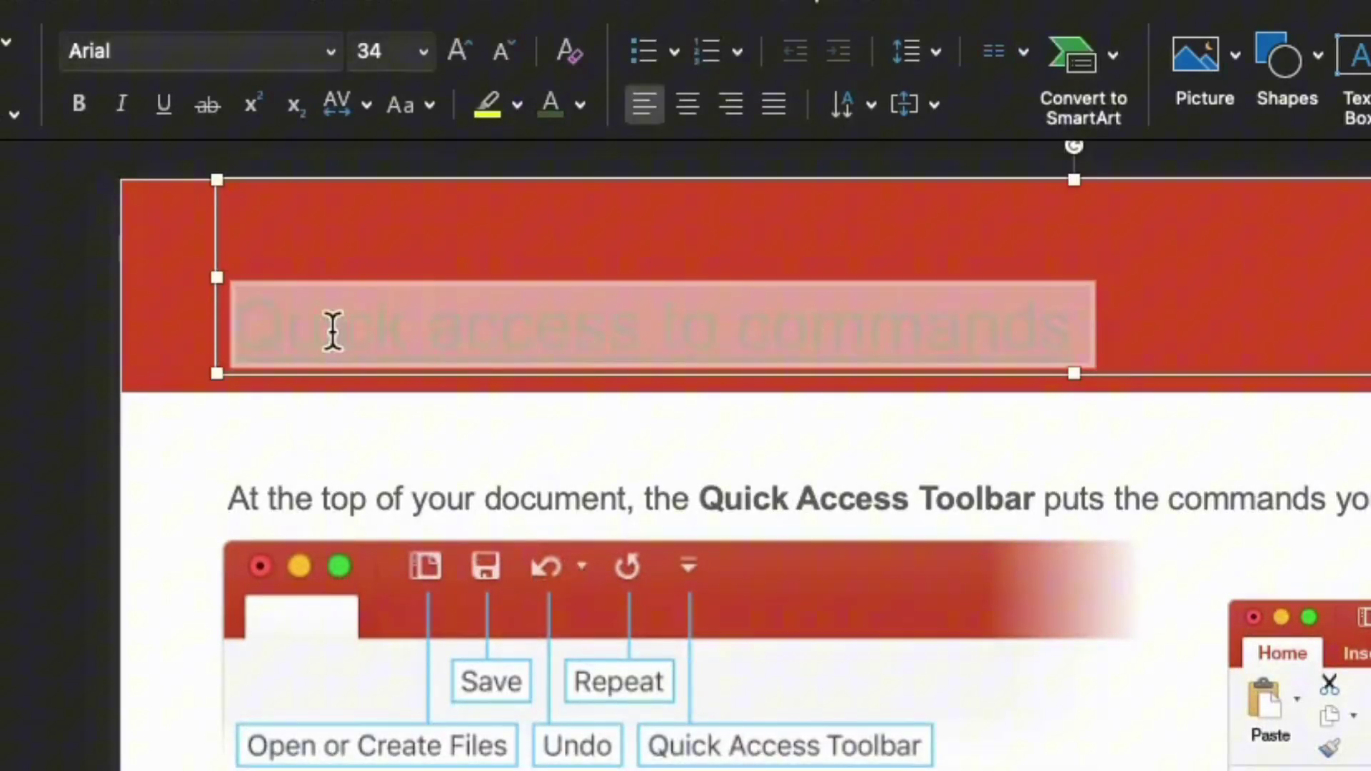
{"action": "left_click", "coordinate": [581, 108]}
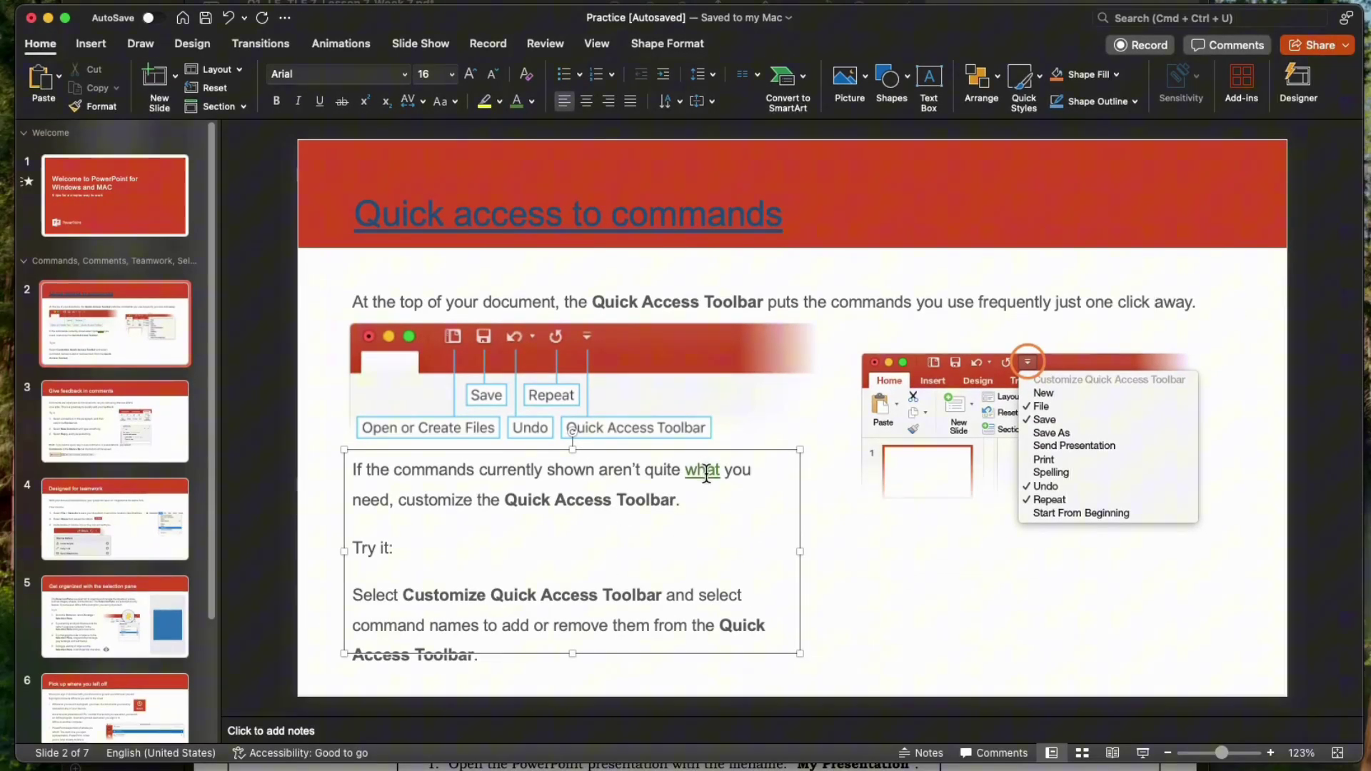
- Repoint the 'what' hyperlink on slide 2 to slide 5, 'Get organized with the selection pane'
{"action": "left_click", "coordinate": [736, 457]}
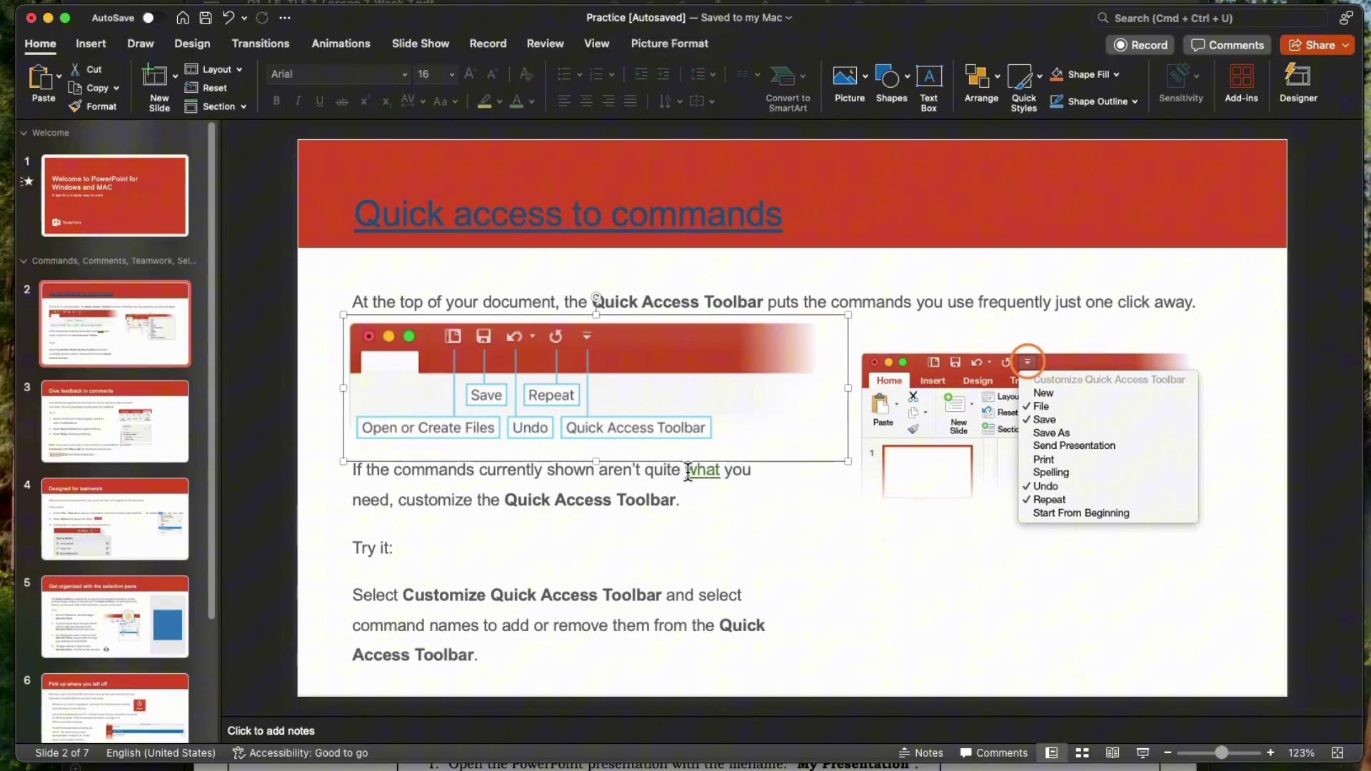
{"action": "left_click_drag", "start_coordinate": [688, 471], "coordinate": [713, 468]}
{"action": "right_click", "coordinate": [713, 476]}
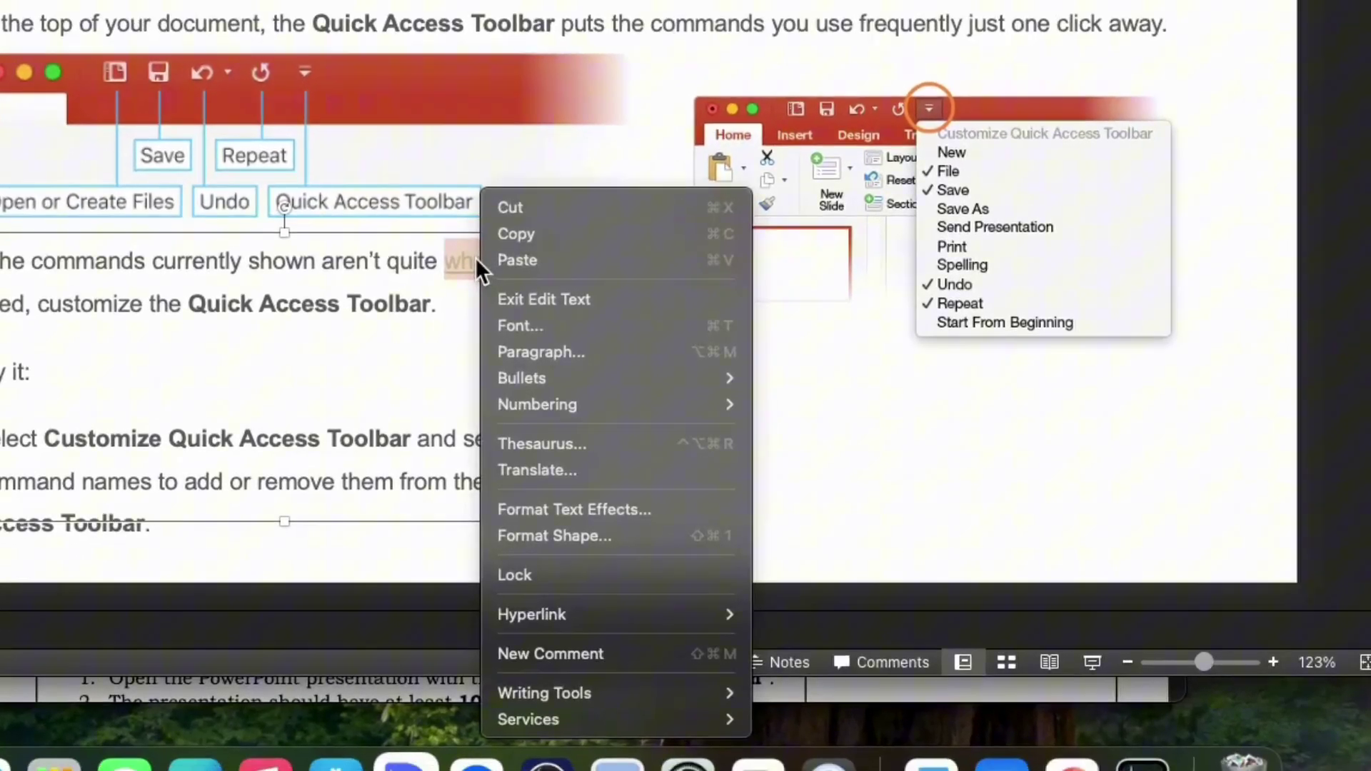
{"action": "mouse_move", "coordinate": [790, 727]}
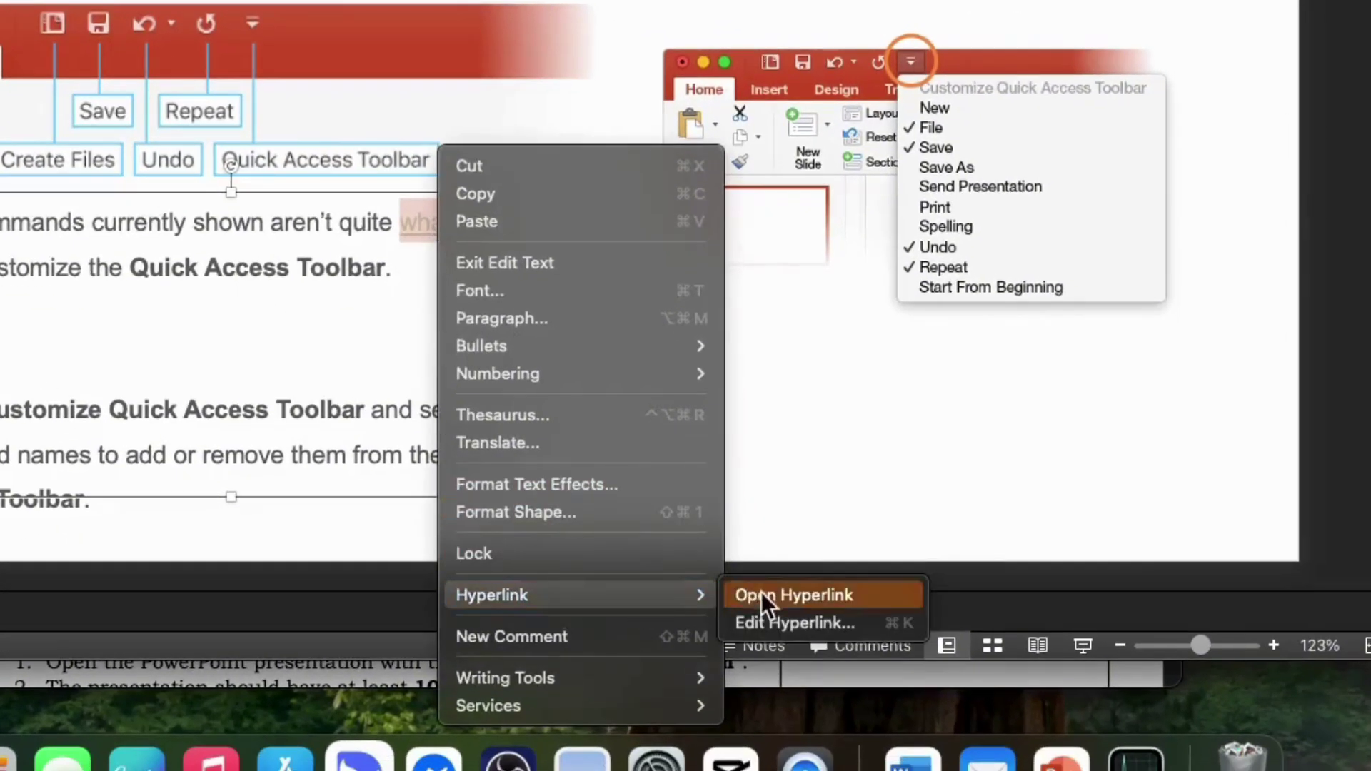
{"action": "left_click", "coordinate": [778, 623]}
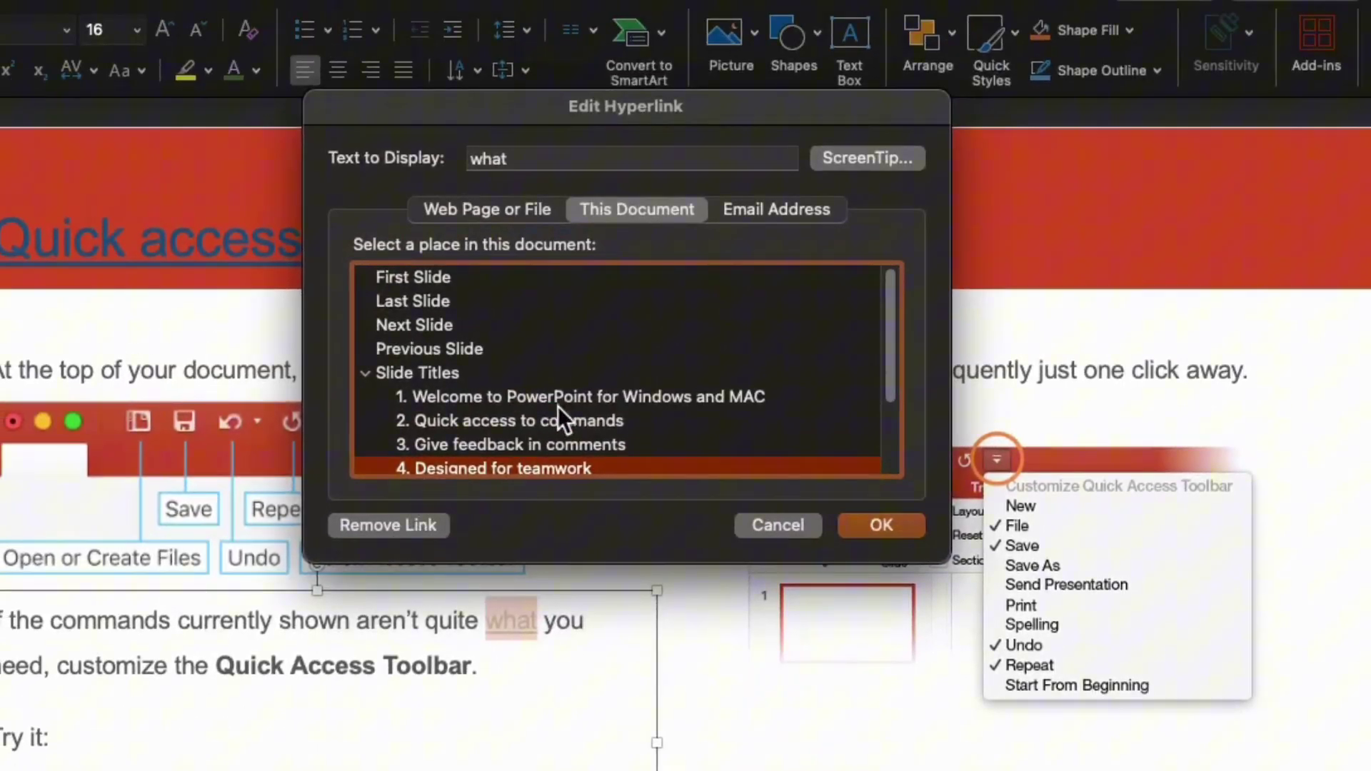
{"action": "scroll", "coordinate": [796, 396], "scroll_direction": "down", "scroll_amount": 3}
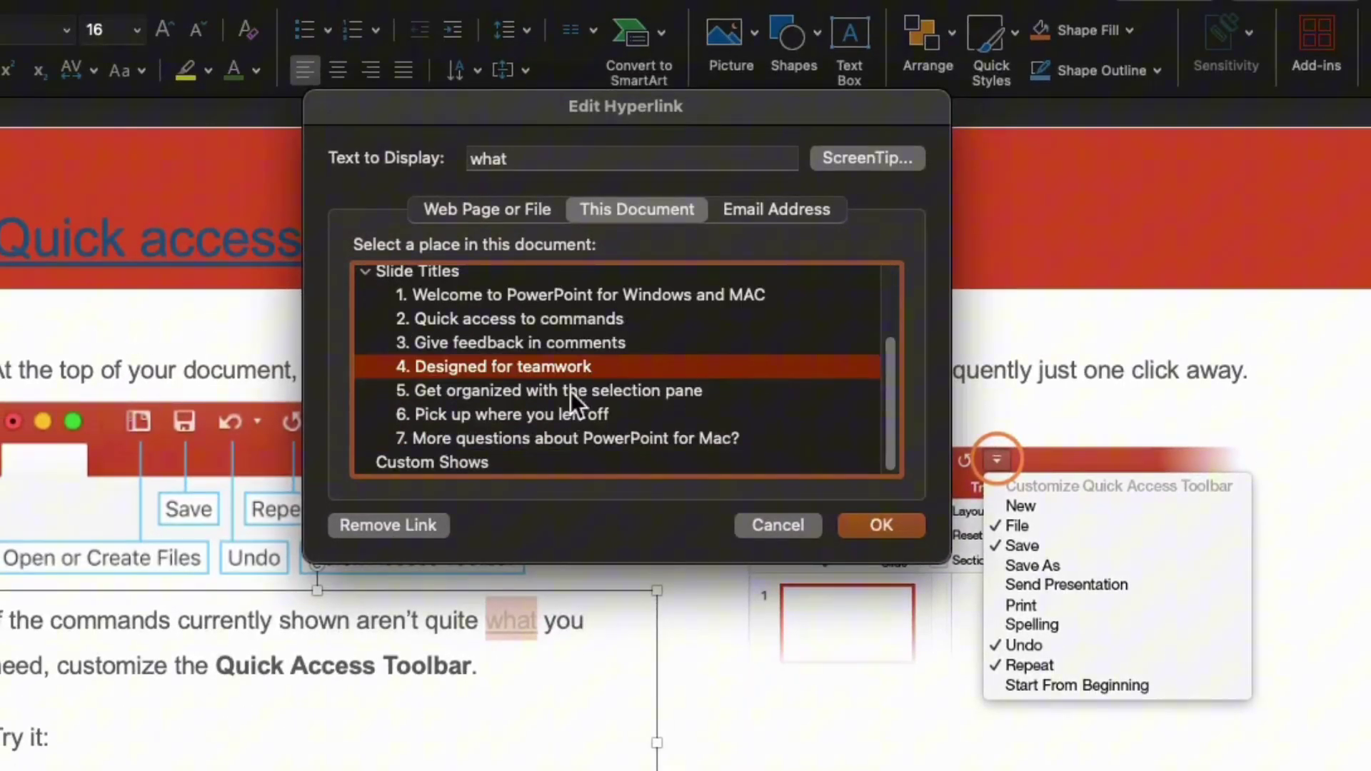
{"action": "left_click", "coordinate": [492, 391]}
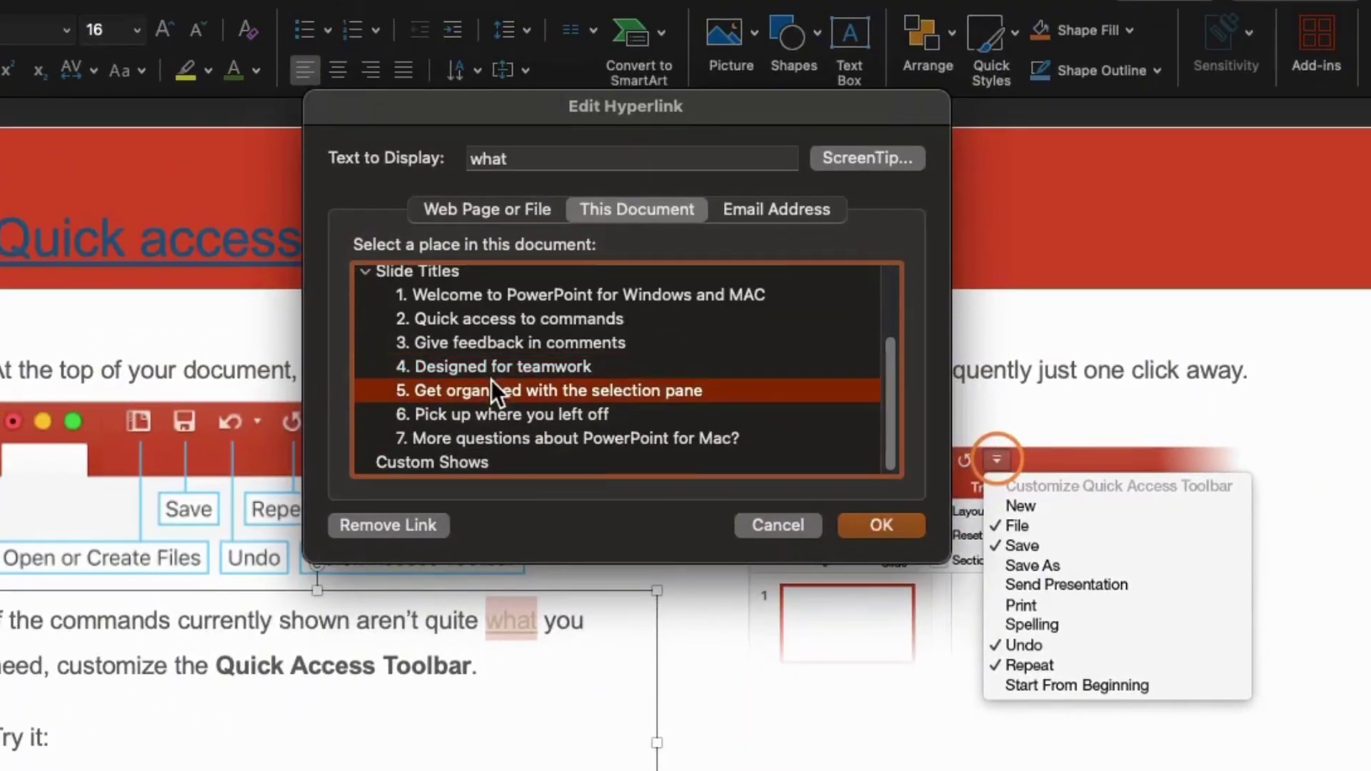
{"action": "left_click", "coordinate": [869, 525]}
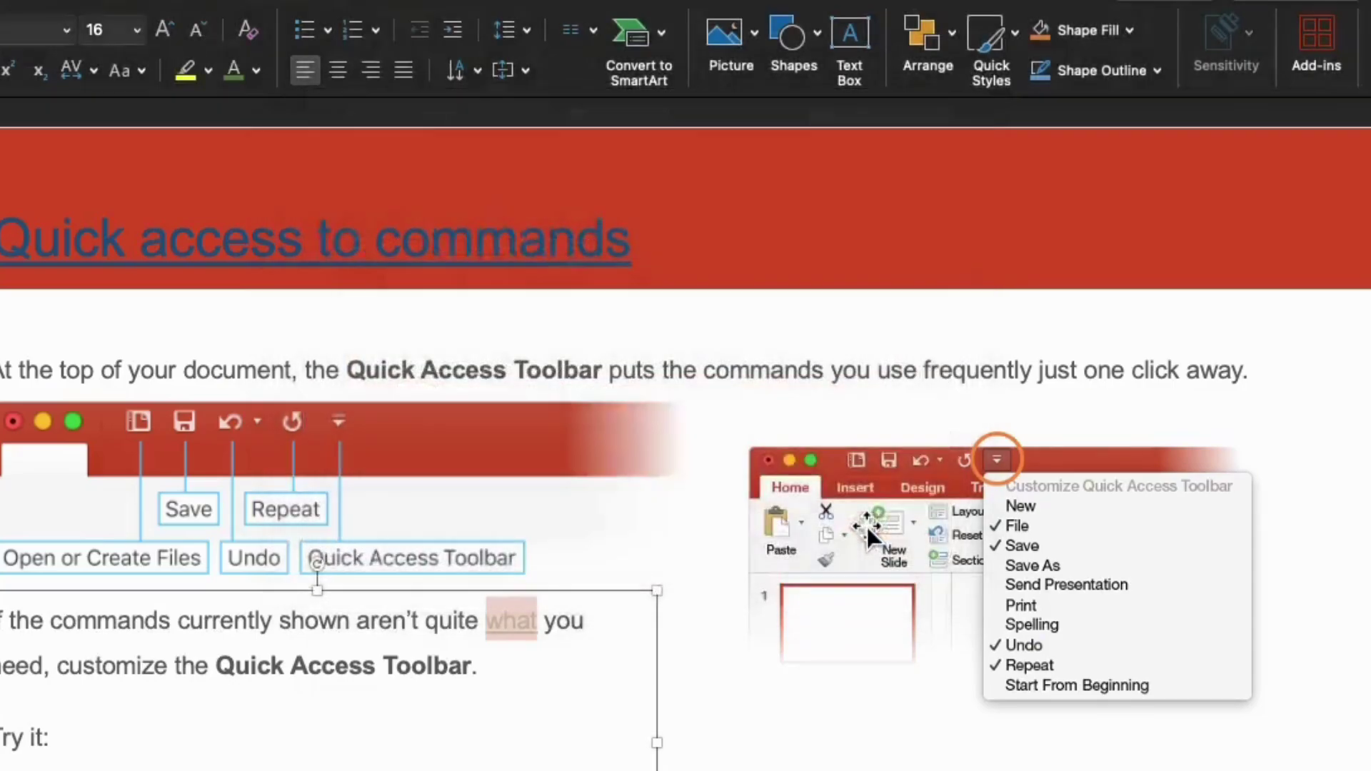
- Follow the 'what' hyperlink on slide 2 to check it lands on slide 5
{"action": "double_click", "coordinate": [500, 622]}
{"action": "right_click", "coordinate": [519, 621]}
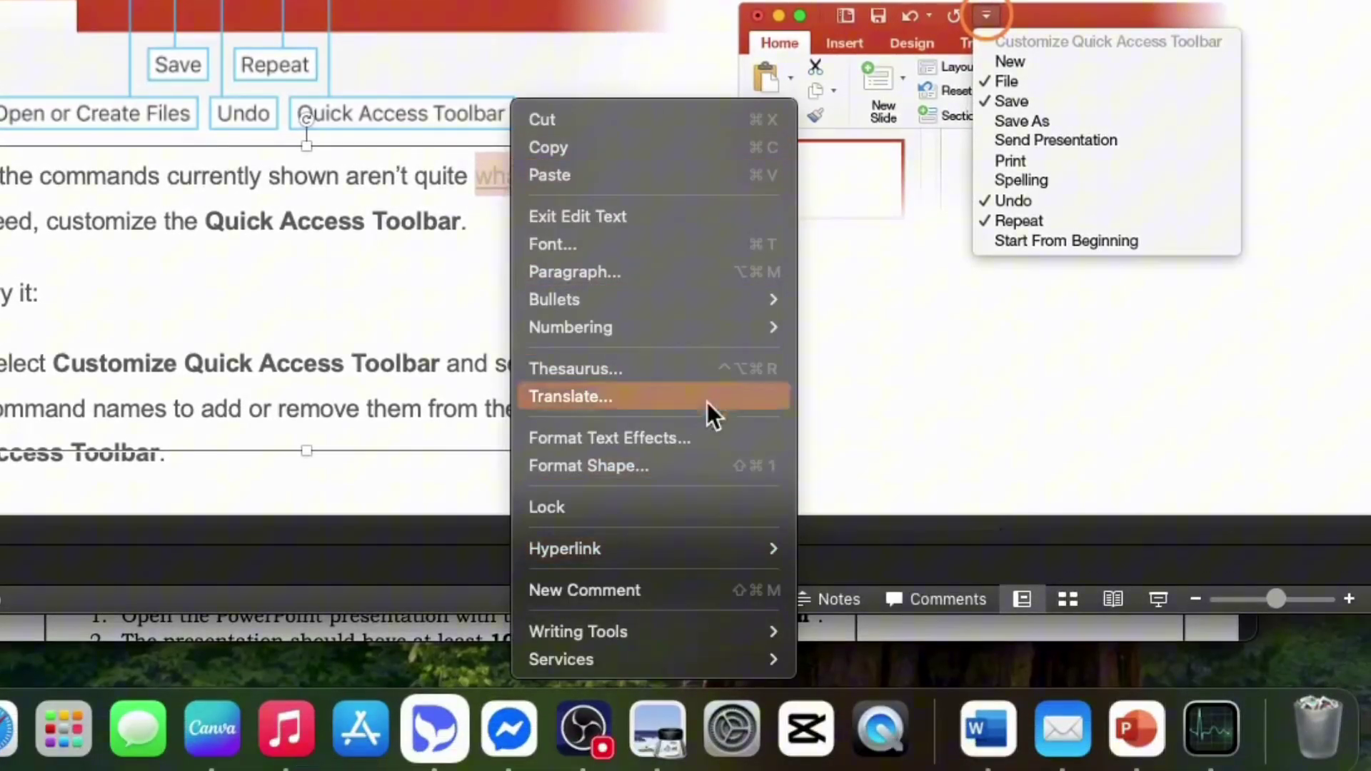
{"action": "mouse_move", "coordinate": [696, 546]}
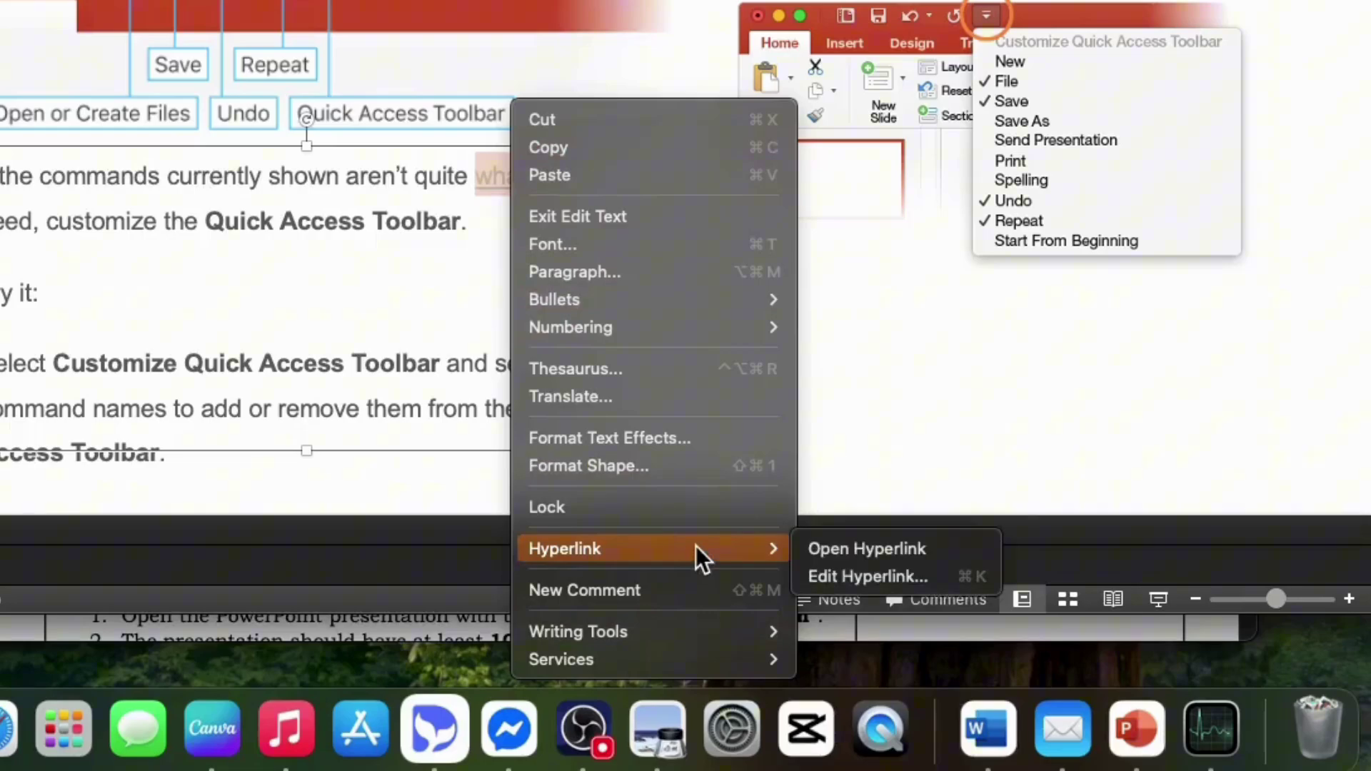
{"action": "left_click", "coordinate": [874, 546]}
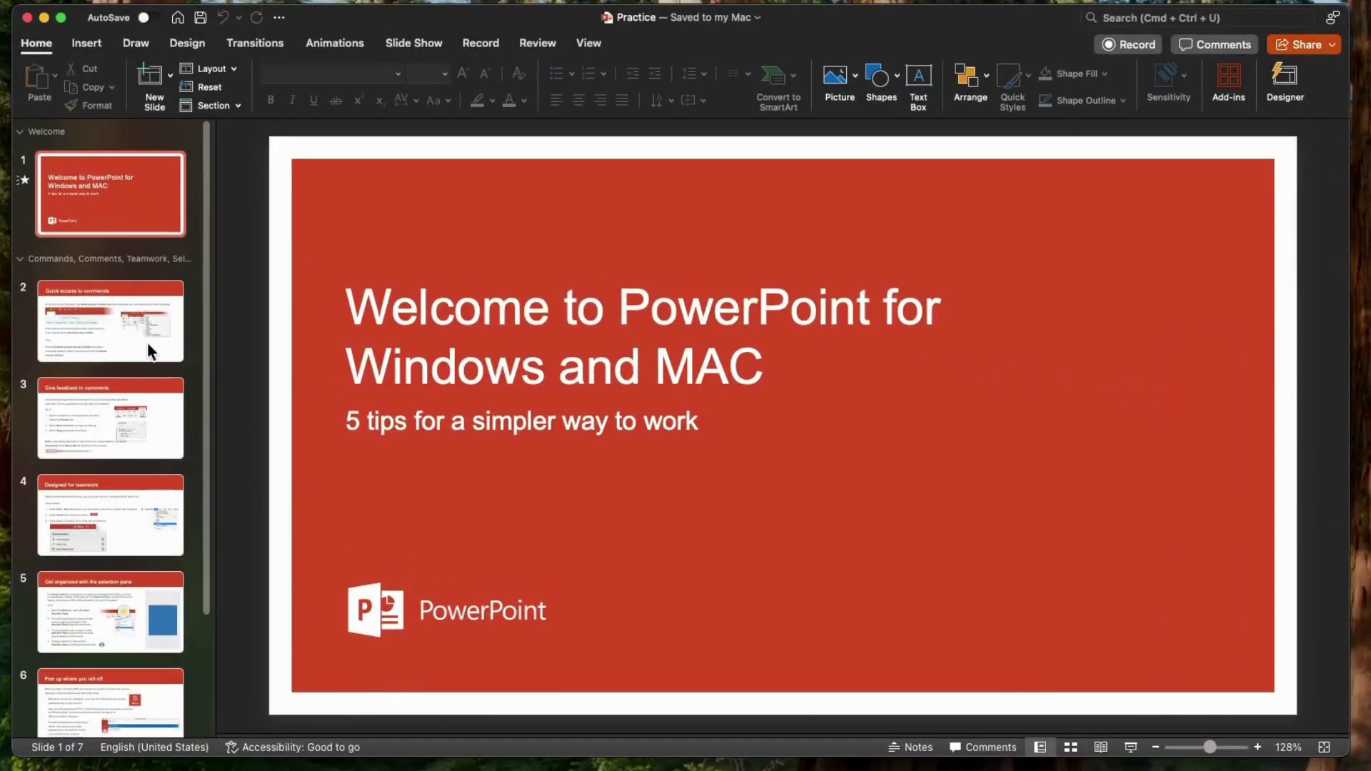
- Step through slides 2–6, settle on slide 3 'Give feedback in comments', and show Insert commands
{"action": "left_click", "coordinate": [129, 310]}
{"action": "left_click", "coordinate": [113, 425]}
{"action": "left_click", "coordinate": [101, 507]}
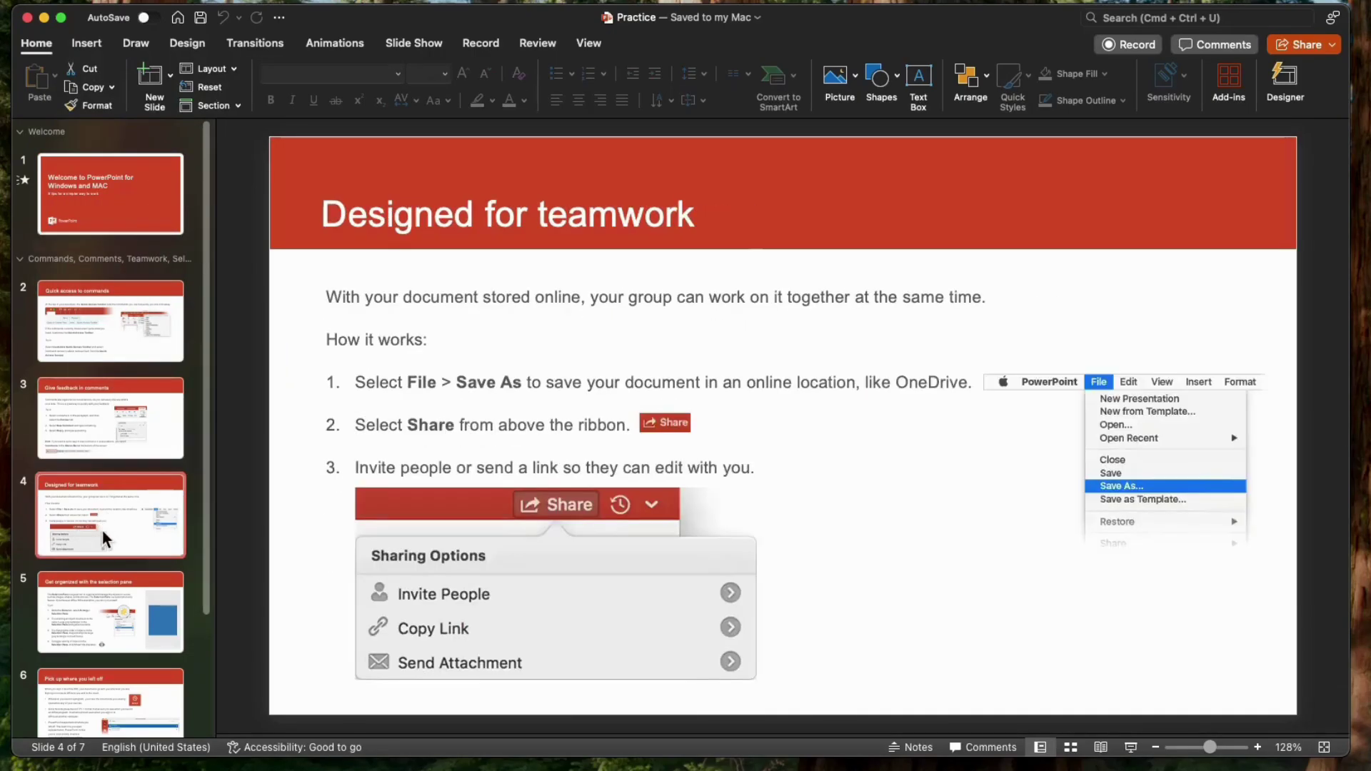
{"action": "left_click", "coordinate": [104, 593]}
{"action": "left_click", "coordinate": [134, 681]}
{"action": "left_click", "coordinate": [126, 434]}
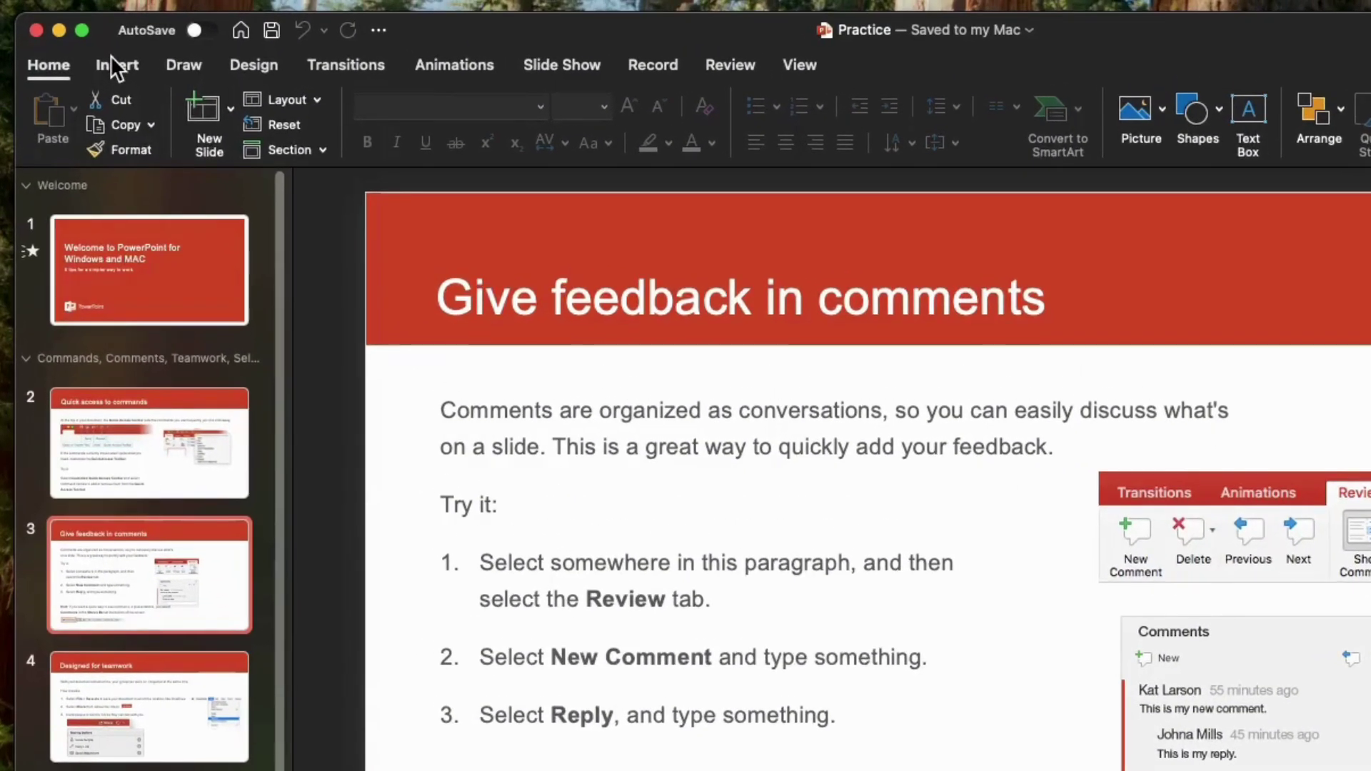
{"action": "left_click", "coordinate": [84, 41]}
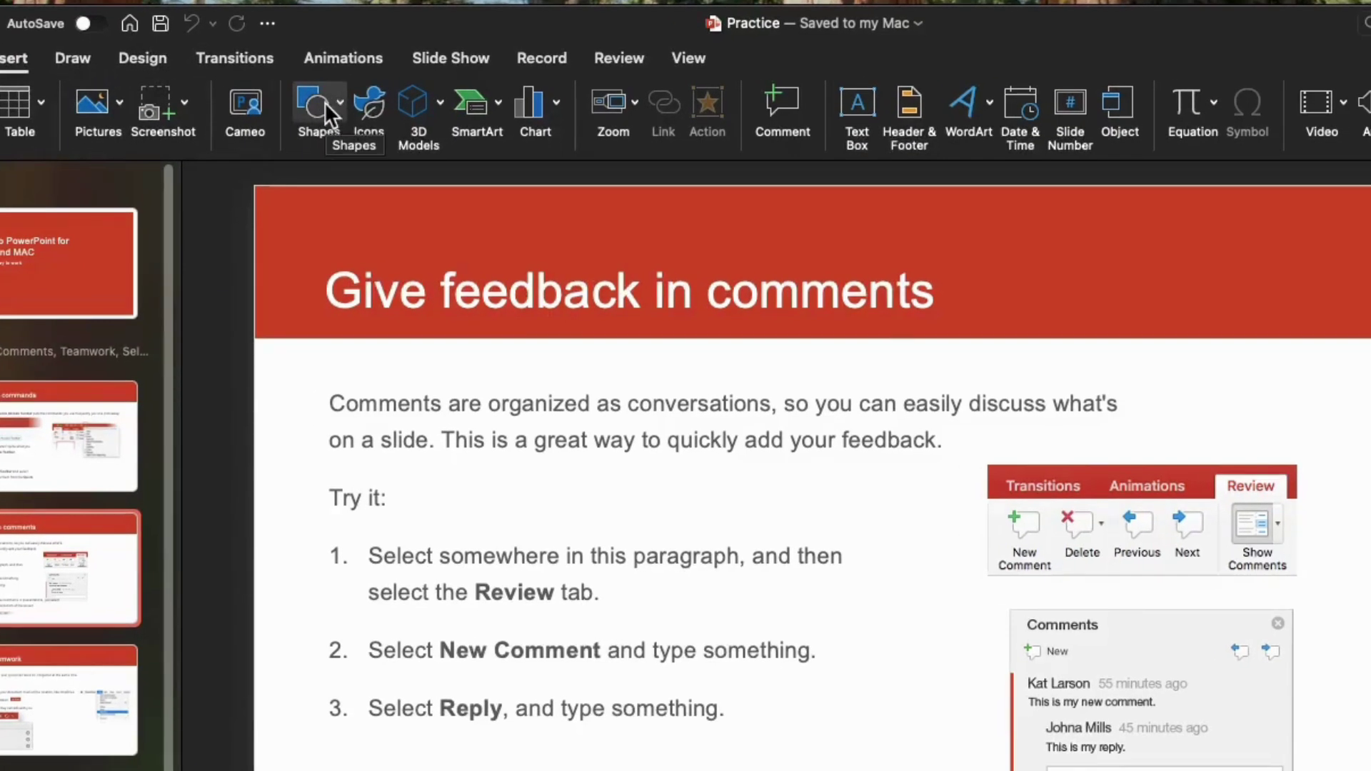
- Scroll the Shapes gallery down to Action Buttons and pick the Forward action button
{"action": "left_click", "coordinate": [329, 115]}
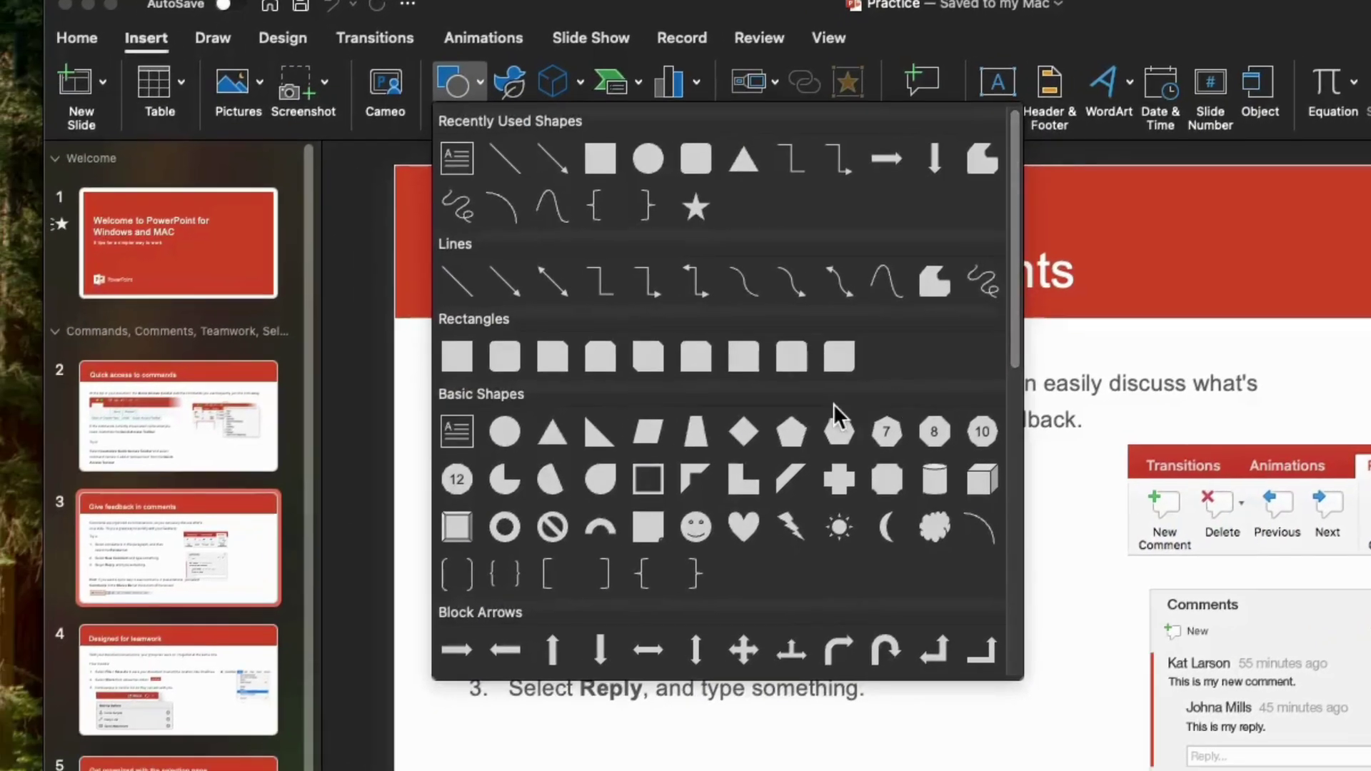
{"action": "scroll", "coordinate": [693, 425], "scroll_direction": "down", "scroll_amount": 3}
{"action": "scroll", "coordinate": [834, 405], "scroll_direction": "down", "scroll_amount": 6}
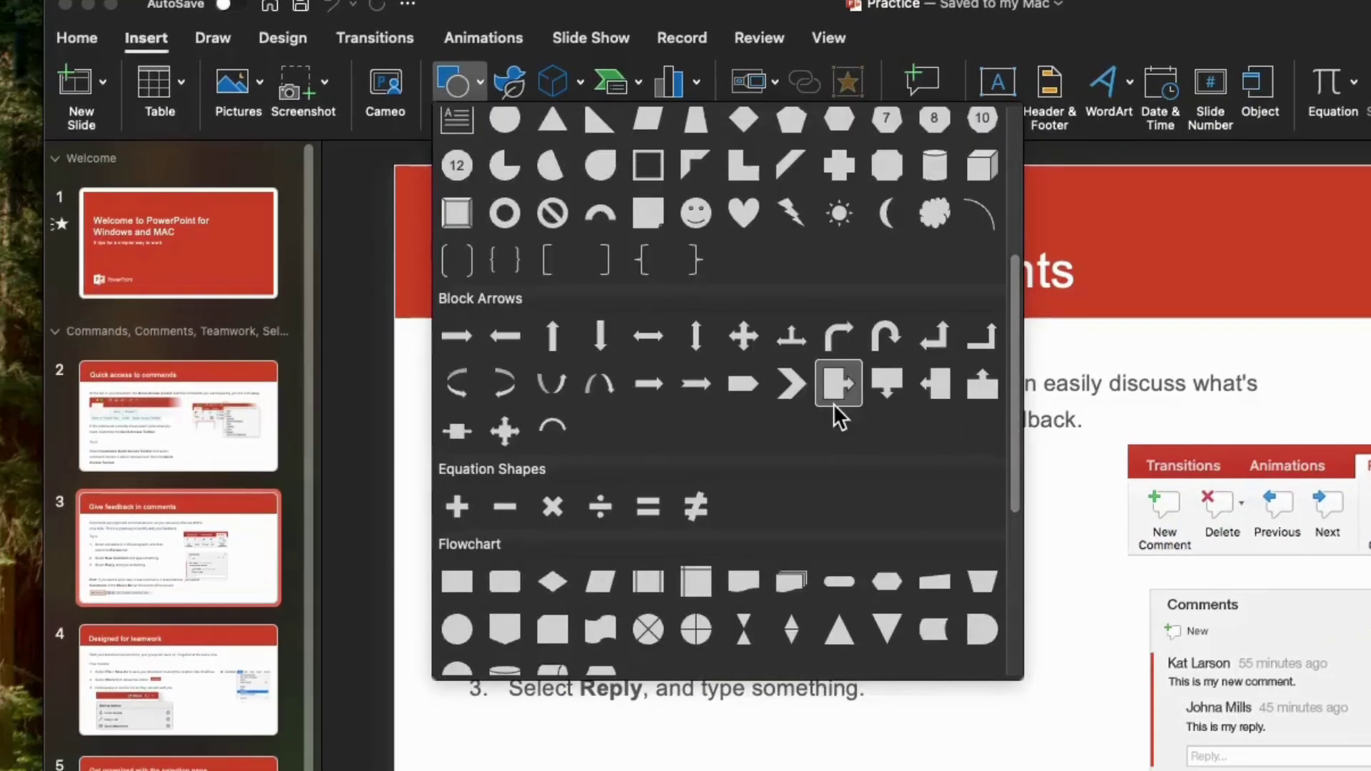
{"action": "scroll", "coordinate": [833, 404], "scroll_direction": "down", "scroll_amount": 2}
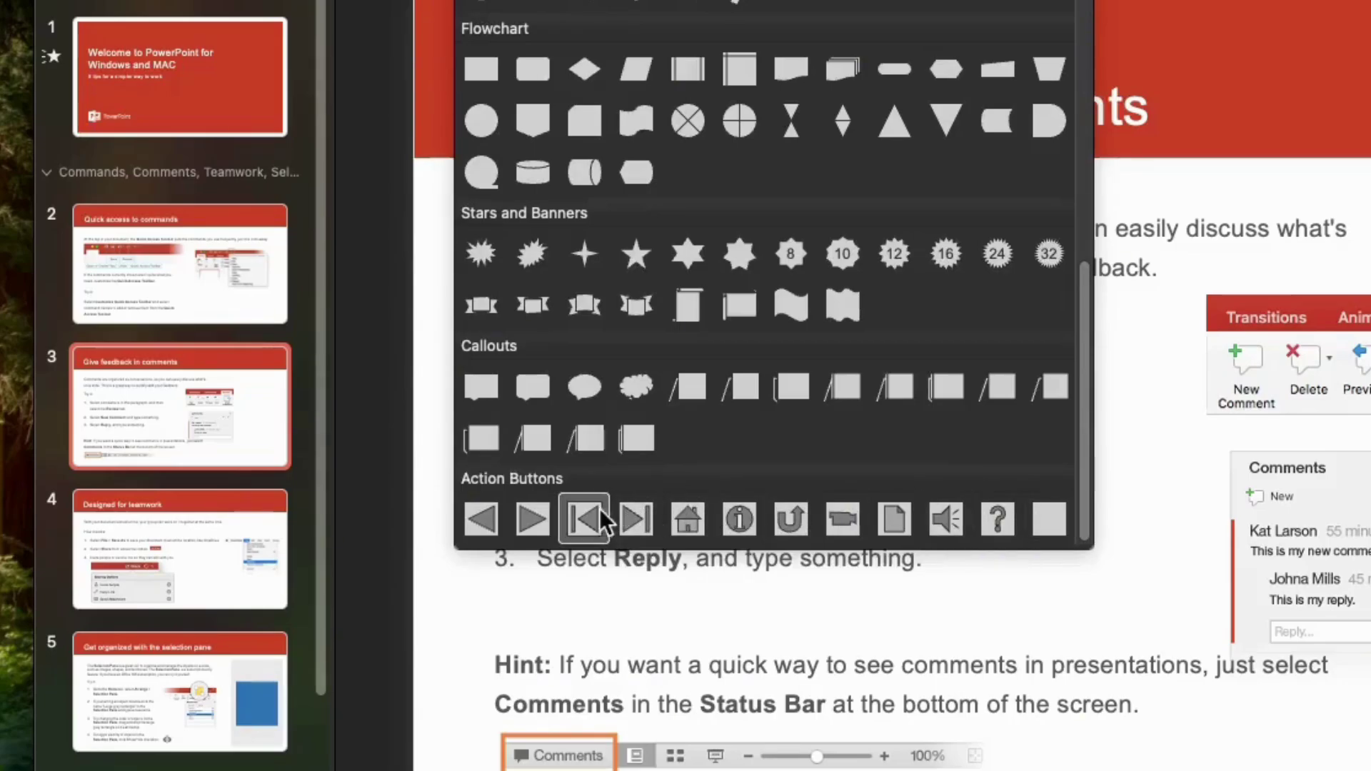
{"action": "left_click", "coordinate": [544, 512]}
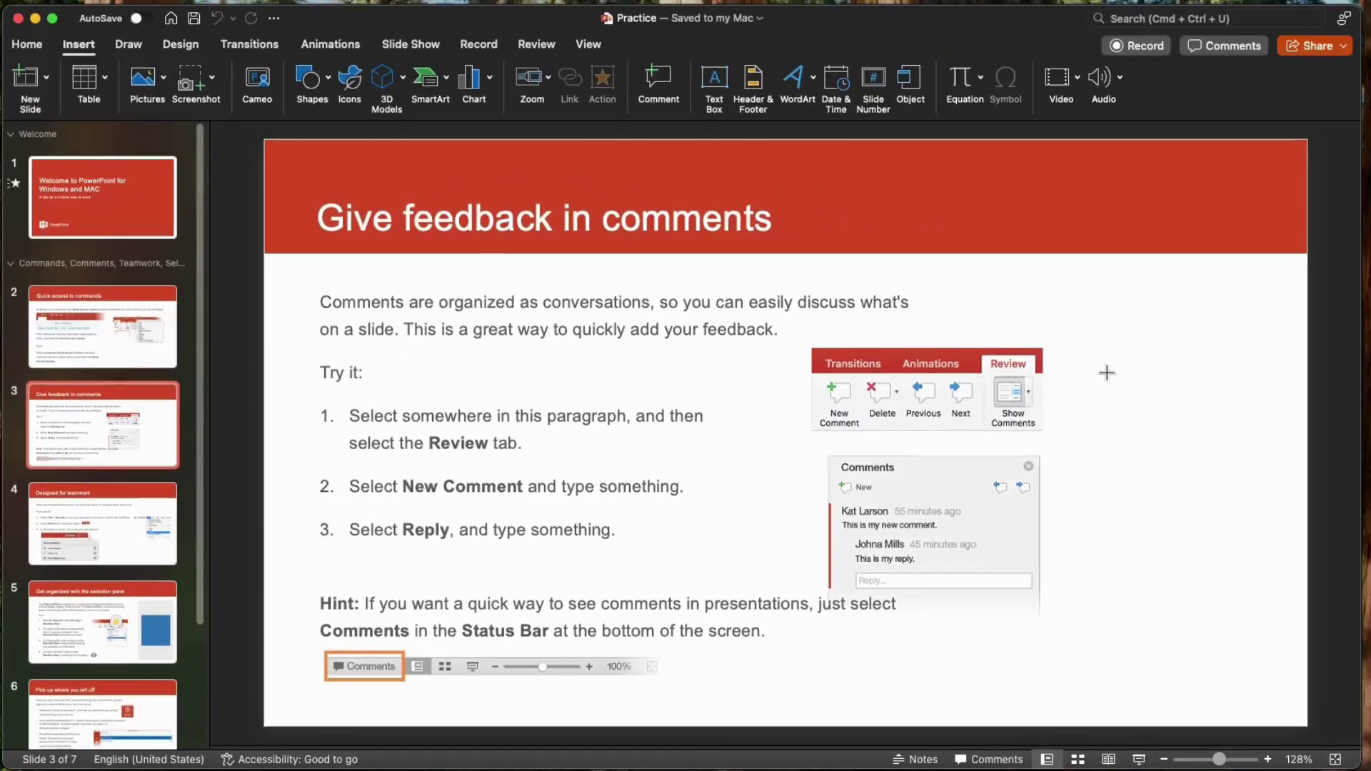
- Draw the forward action button at slide 3's lower right and switch its click action to Run program
{"action": "left_click_drag", "start_coordinate": [1089, 554], "coordinate": [1202, 645]}
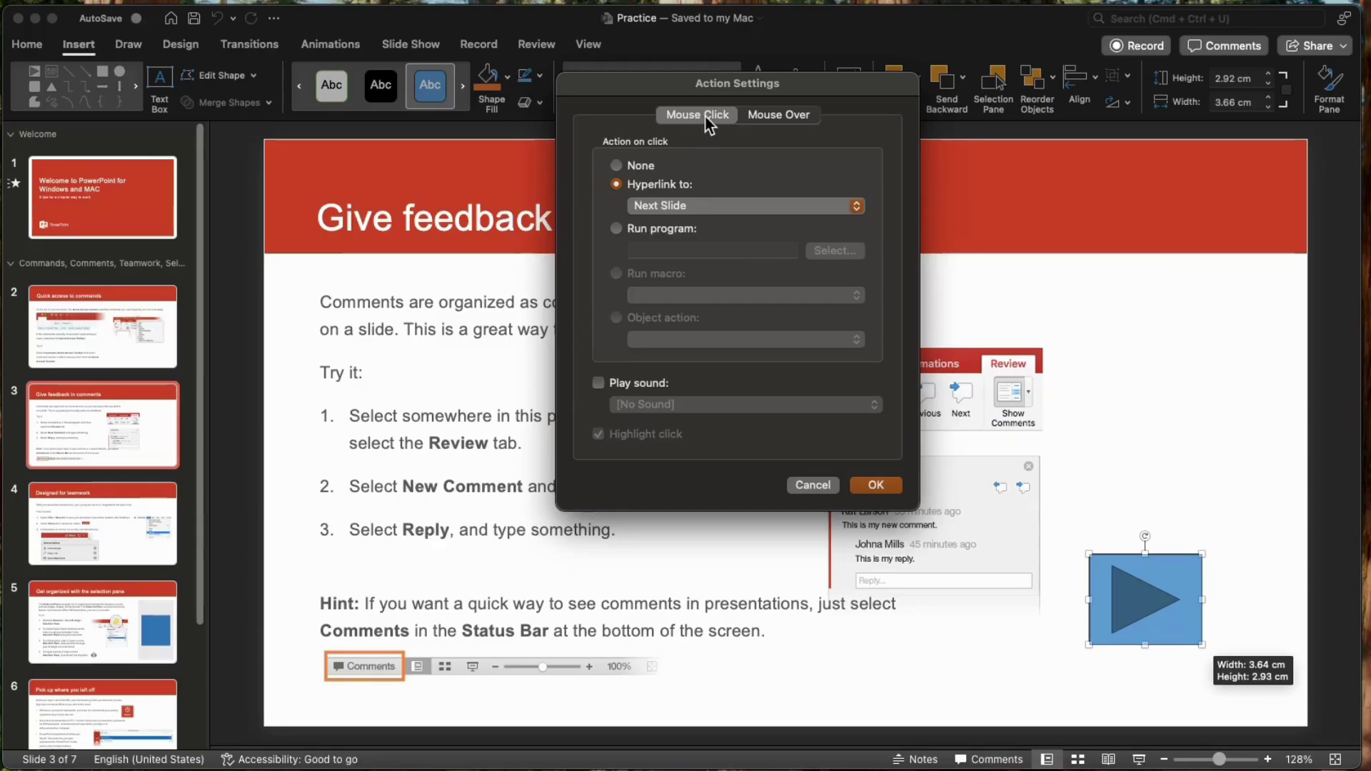
{"action": "left_click", "coordinate": [785, 117]}
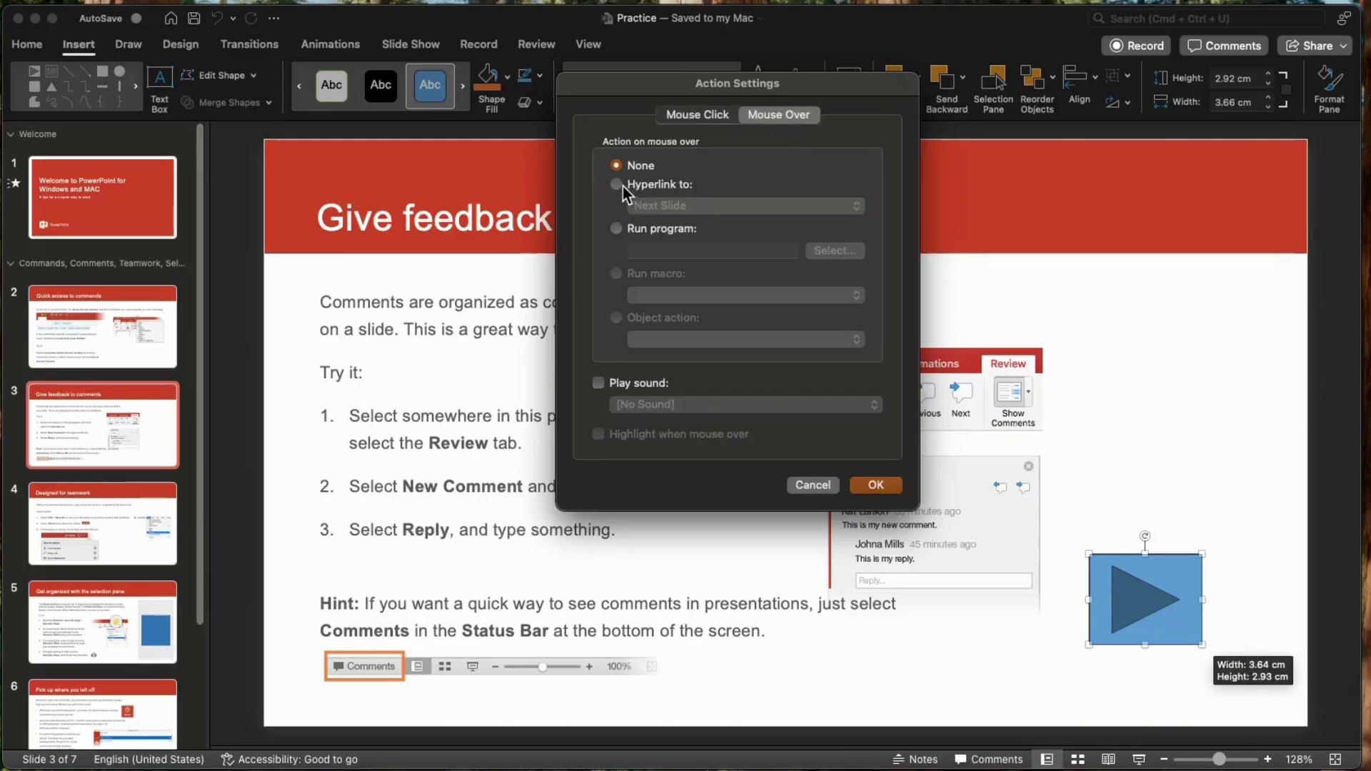
{"action": "left_click", "coordinate": [698, 115]}
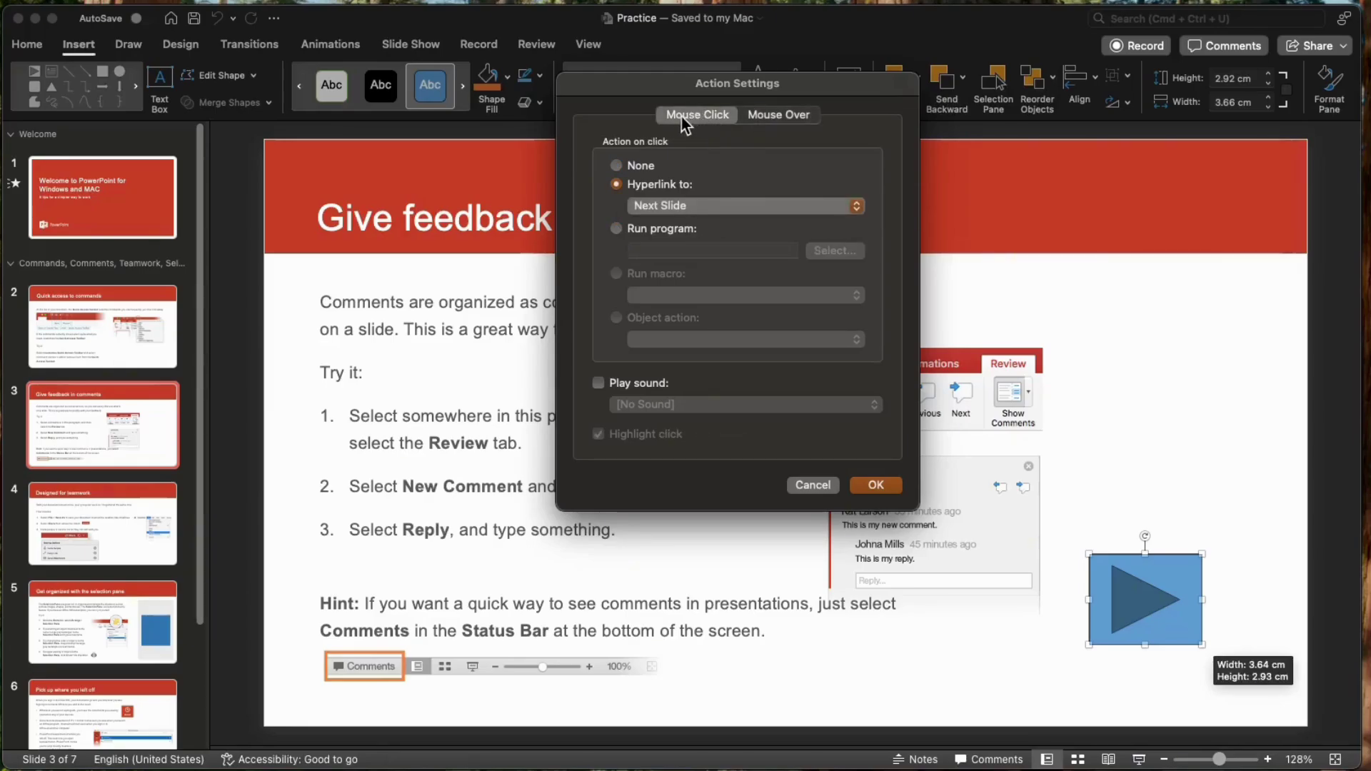
{"action": "left_click", "coordinate": [624, 167]}
{"action": "left_click", "coordinate": [618, 182]}
{"action": "left_click", "coordinate": [622, 227]}
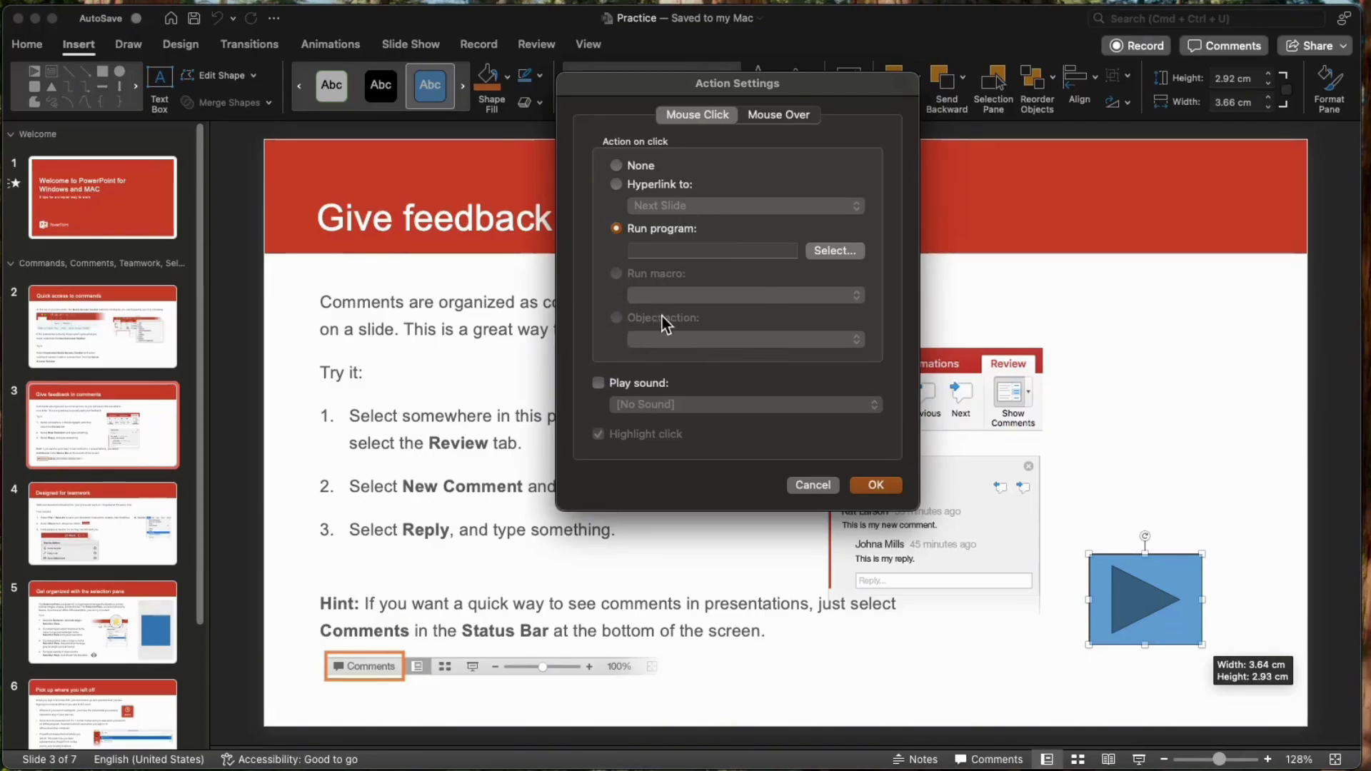
- Choose Books from Applications as the program the action button runs
{"action": "left_click", "coordinate": [820, 251]}
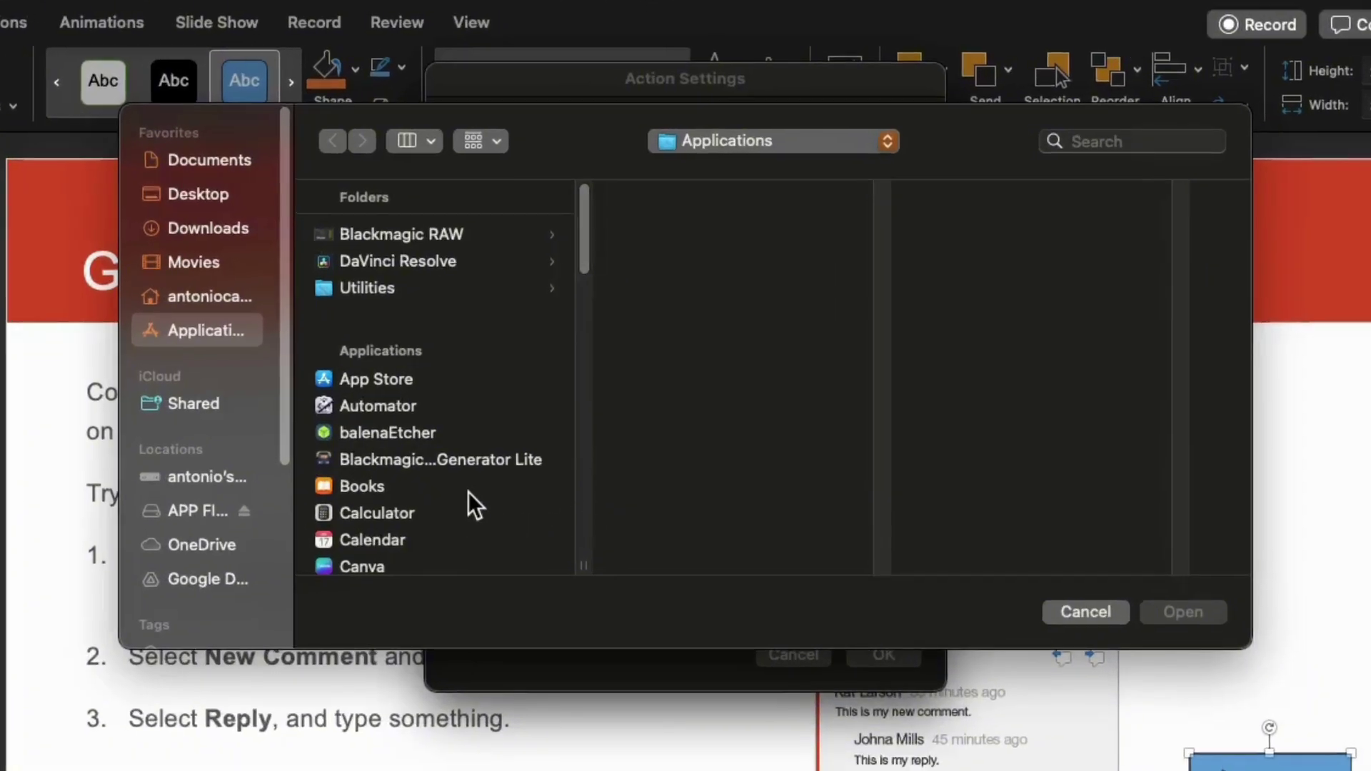
{"action": "scroll", "coordinate": [584, 374], "scroll_direction": "down", "scroll_amount": 2}
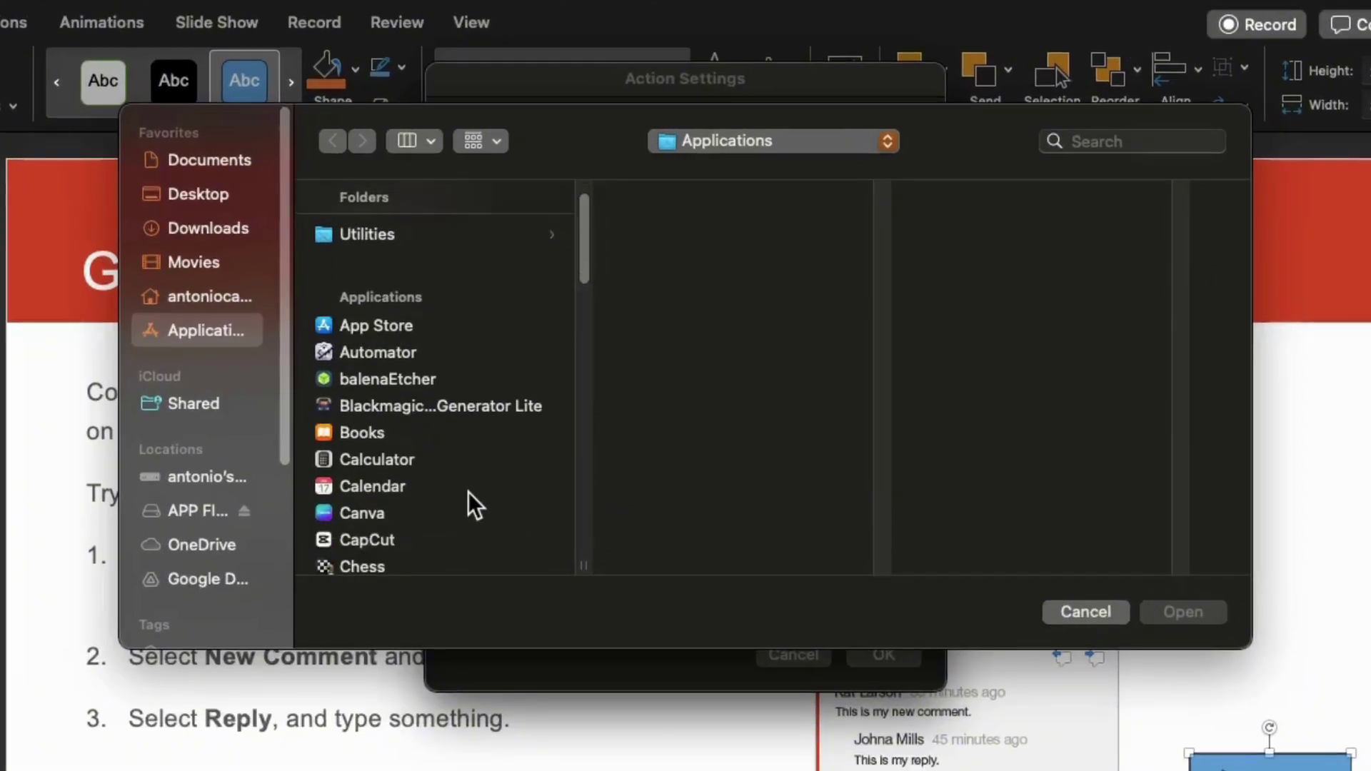
{"action": "left_click", "coordinate": [363, 433]}
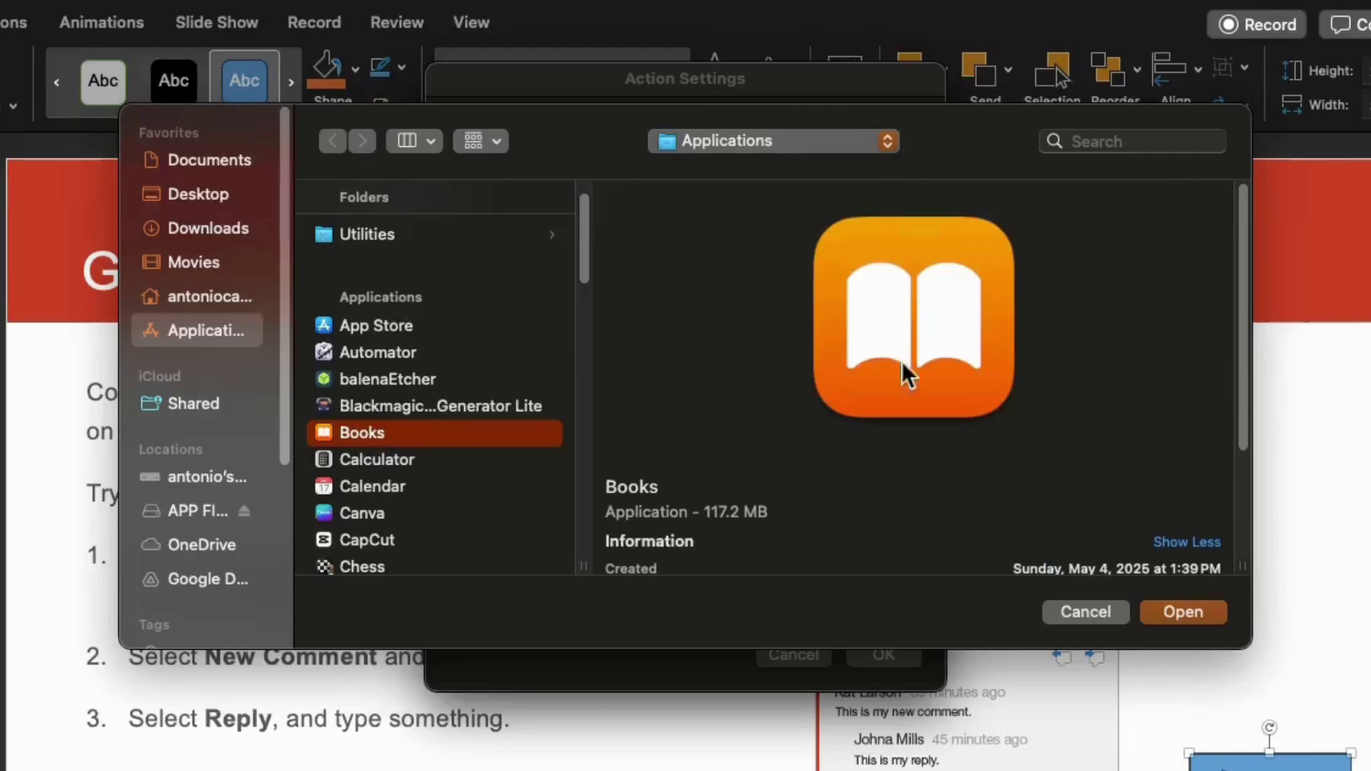
{"action": "left_click", "coordinate": [1200, 609]}
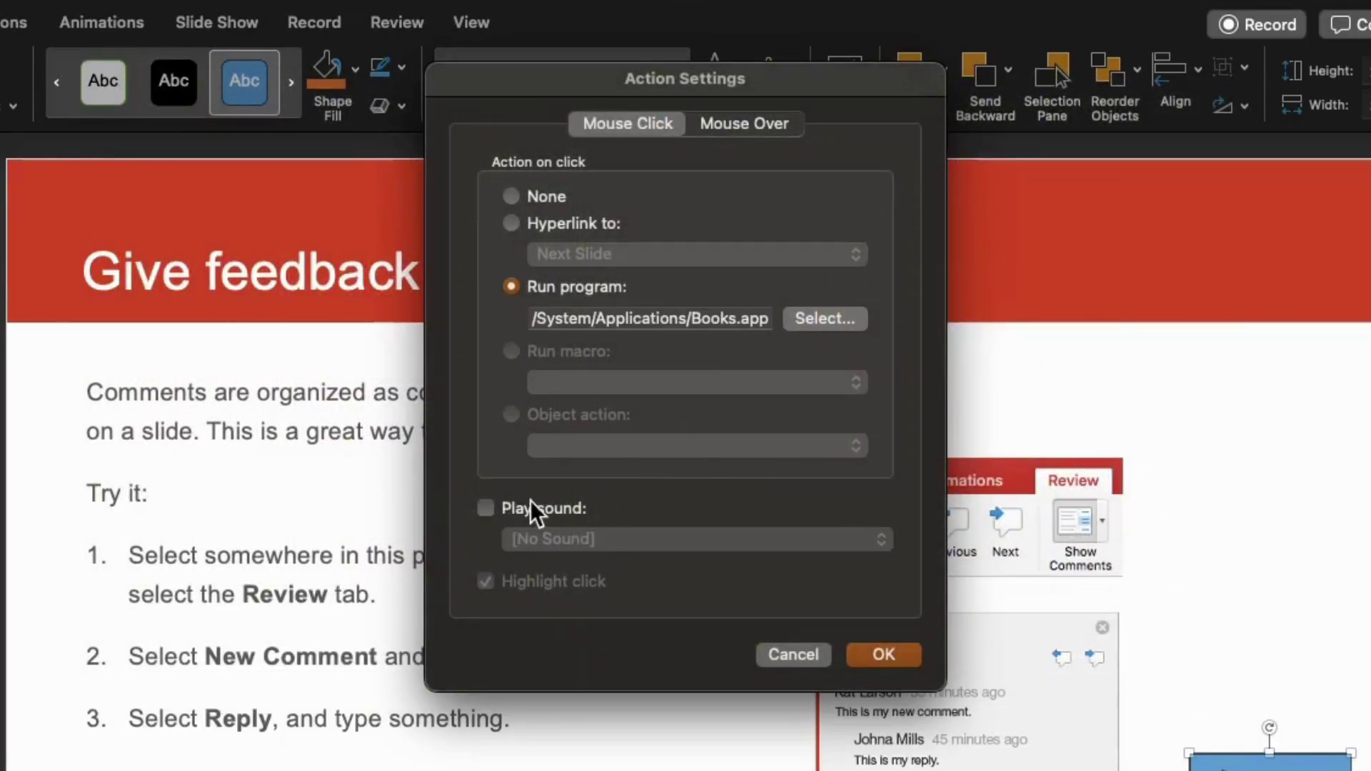
- Turn on Play sound with the Hammer sound and apply the action settings
{"action": "left_click", "coordinate": [487, 508]}
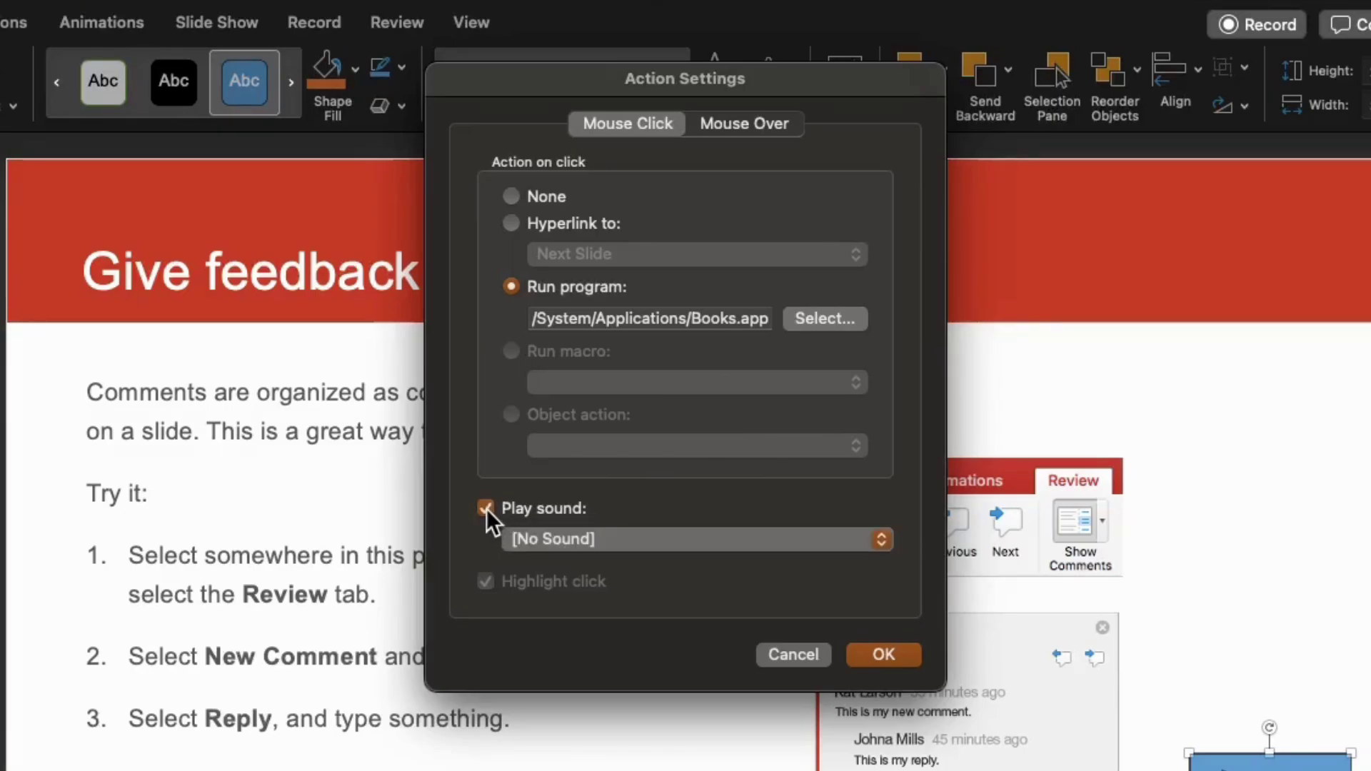
{"action": "left_click", "coordinate": [611, 539]}
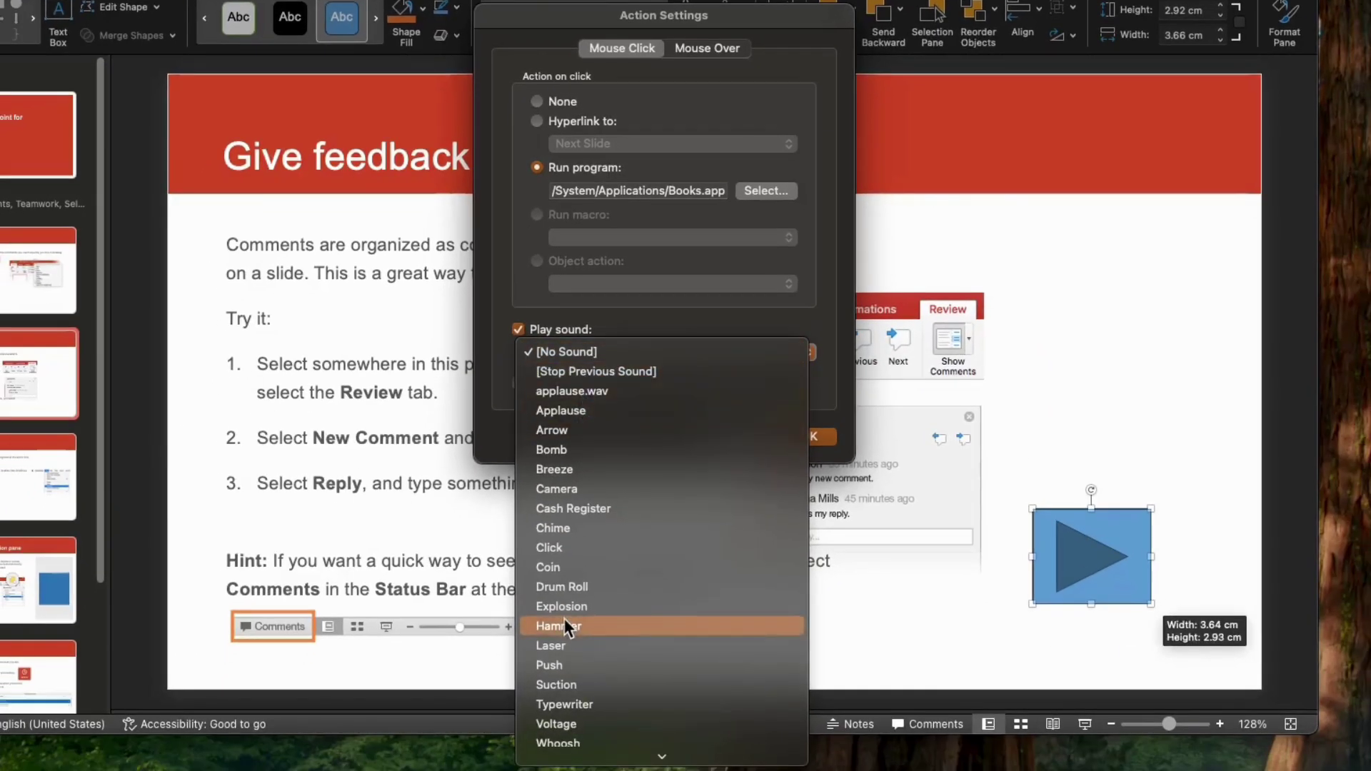
{"action": "left_click", "coordinate": [564, 626]}
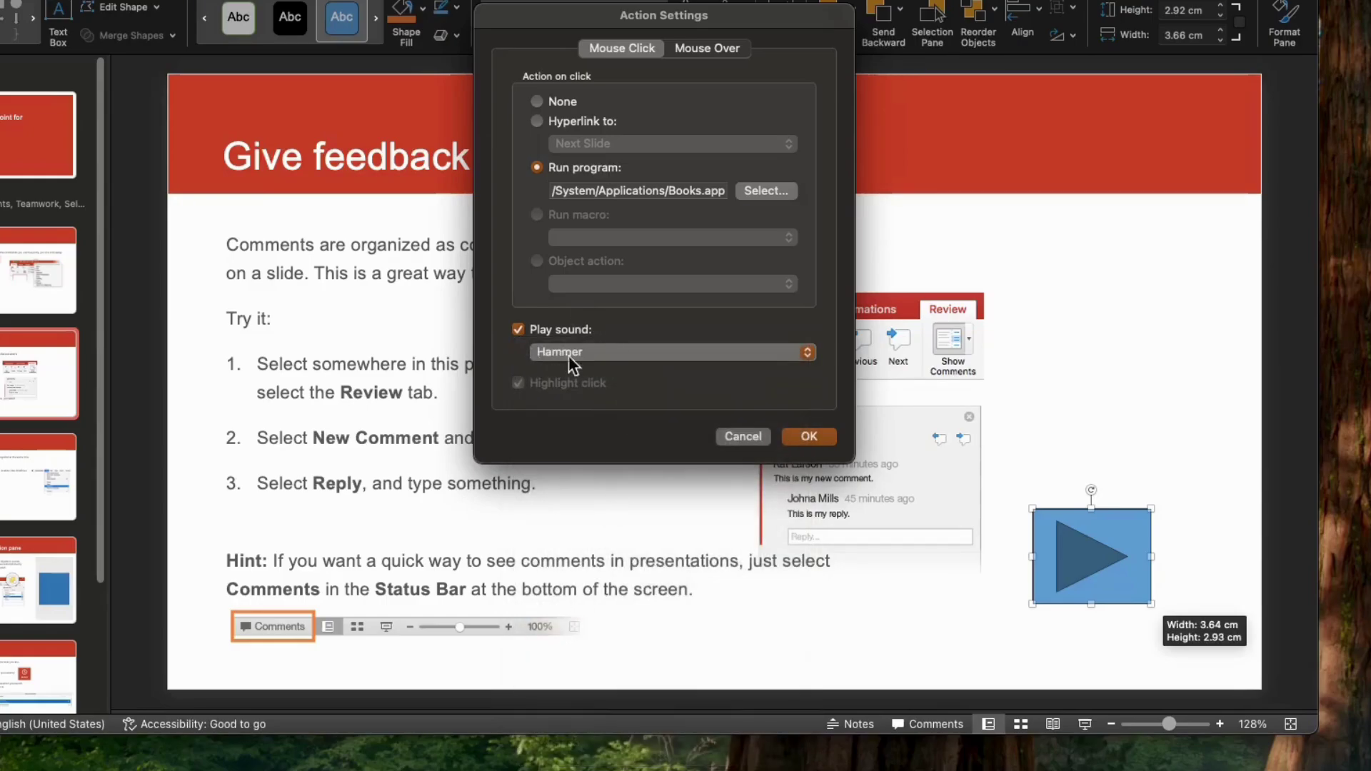
{"action": "left_click", "coordinate": [812, 433]}
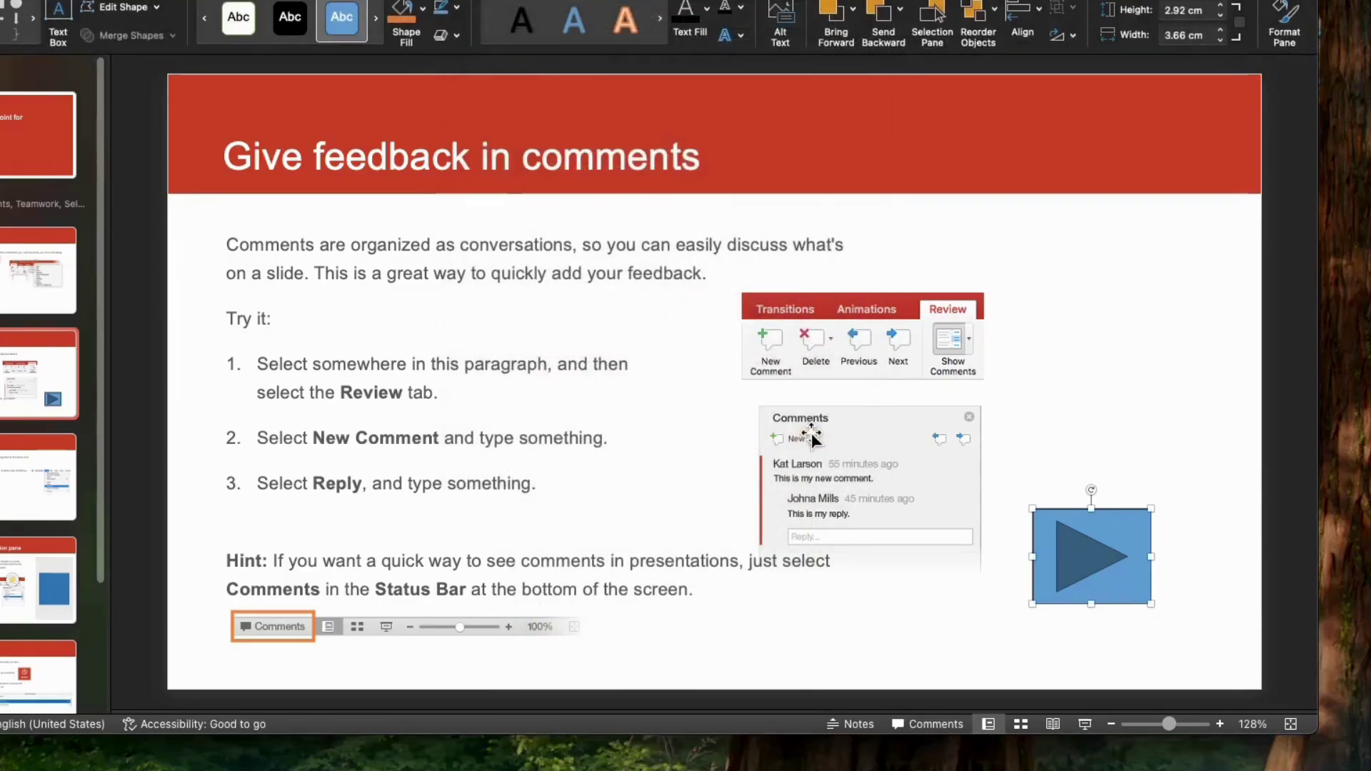
- Run the slide show from slide 3, trigger the action button, allow Books to launch, then exit with Esc
{"action": "left_click", "coordinate": [967, 237]}
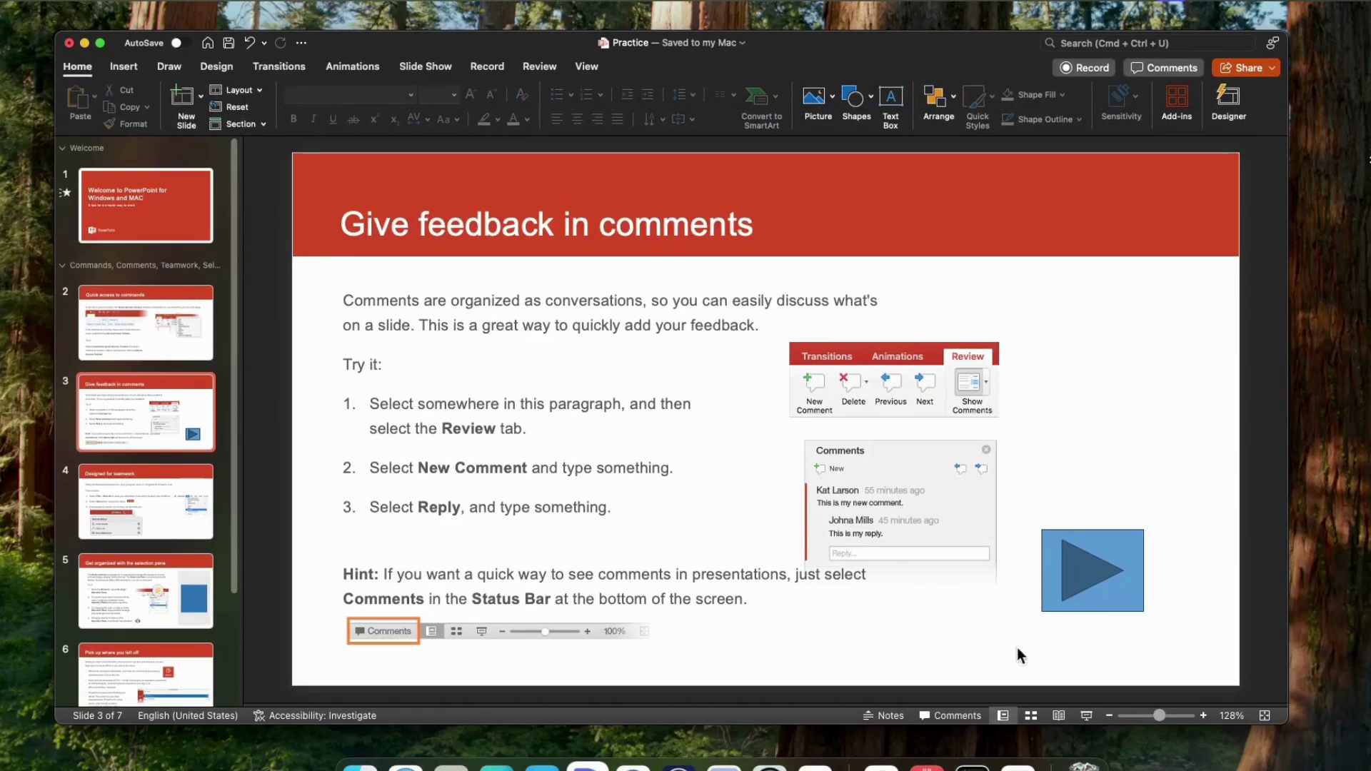
{"action": "left_click", "coordinate": [1099, 713]}
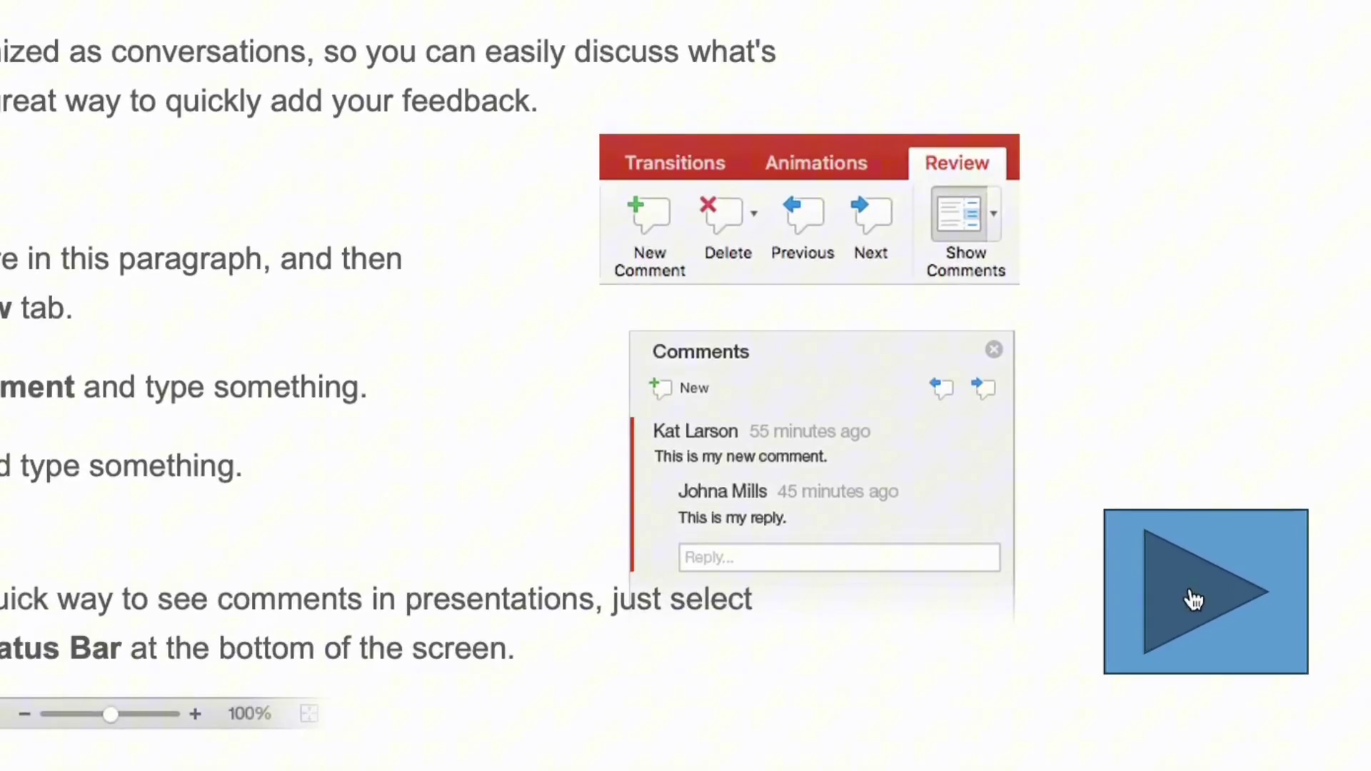
{"action": "left_click", "coordinate": [1223, 643]}
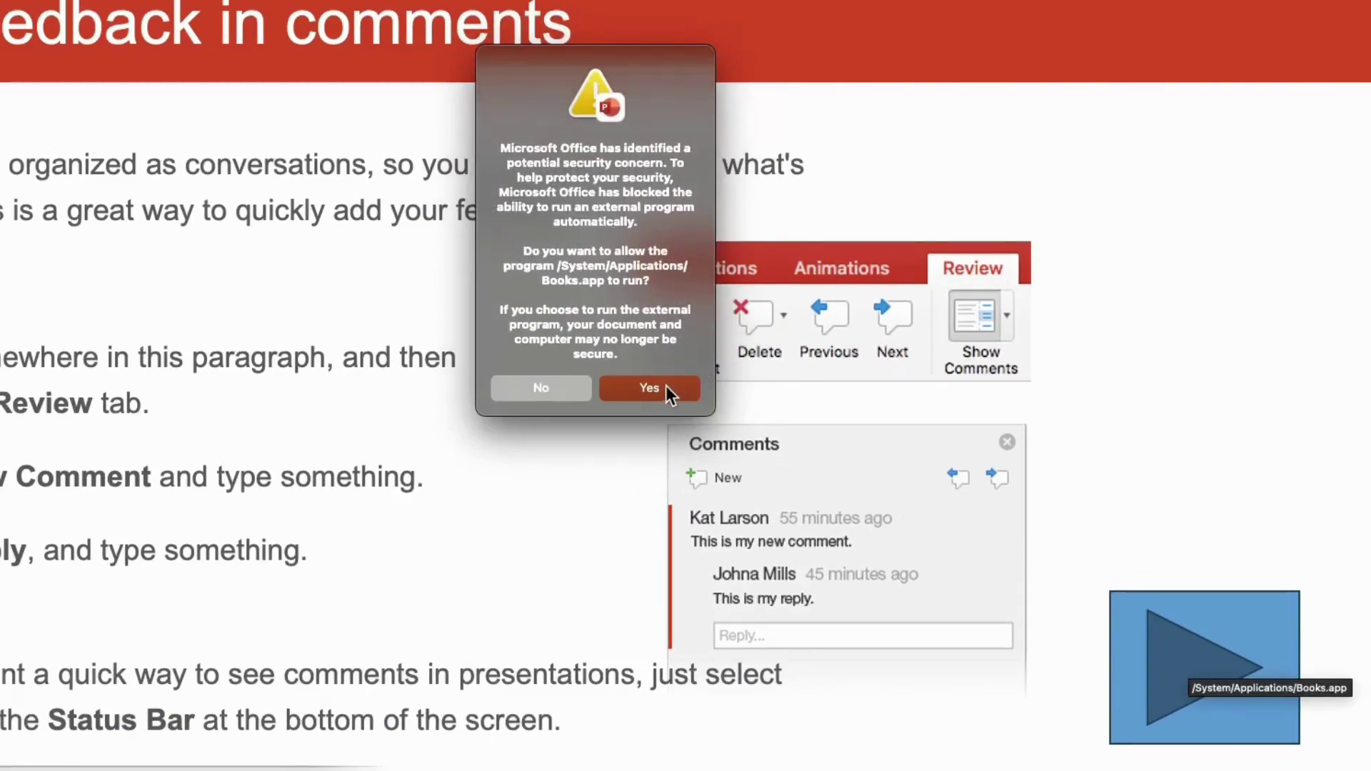
{"action": "left_click", "coordinate": [666, 387]}
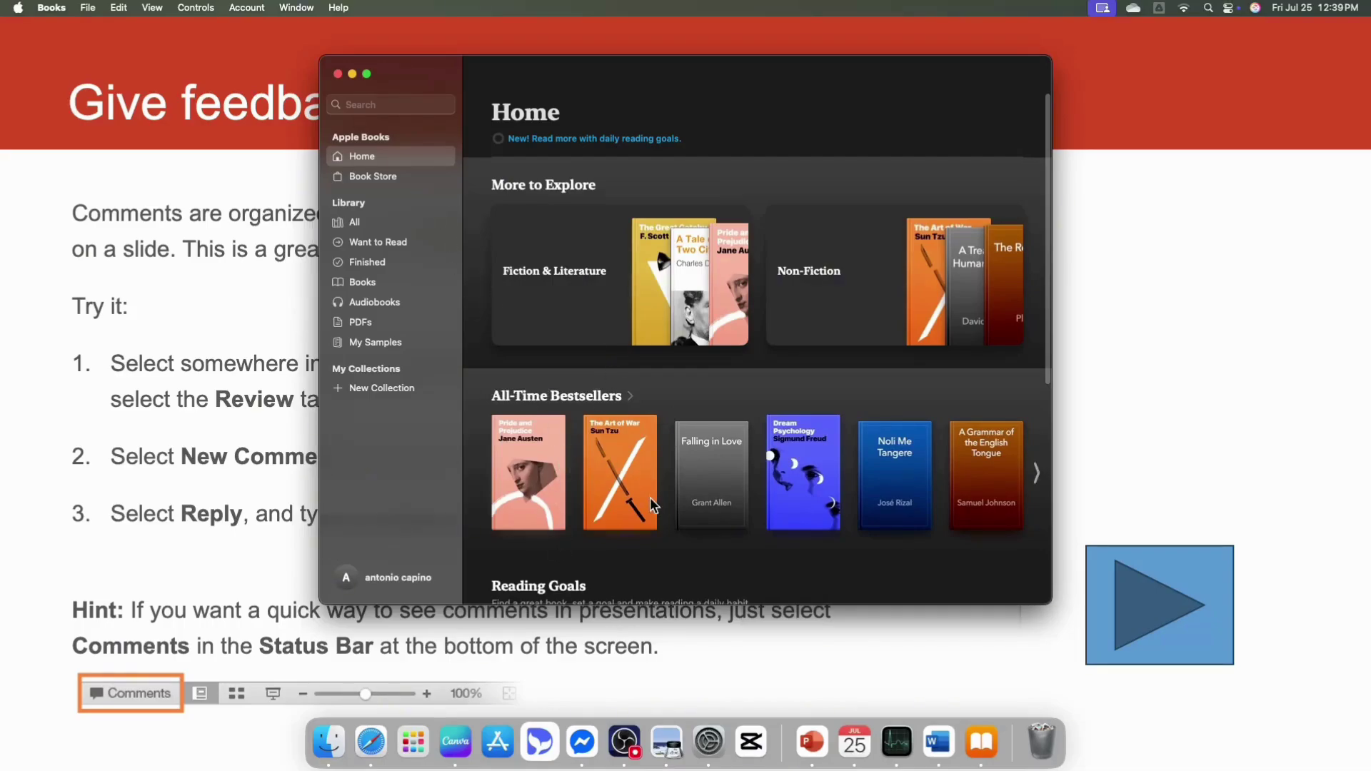
{"action": "scroll", "coordinate": [652, 505], "scroll_direction": "down", "scroll_amount": 2}
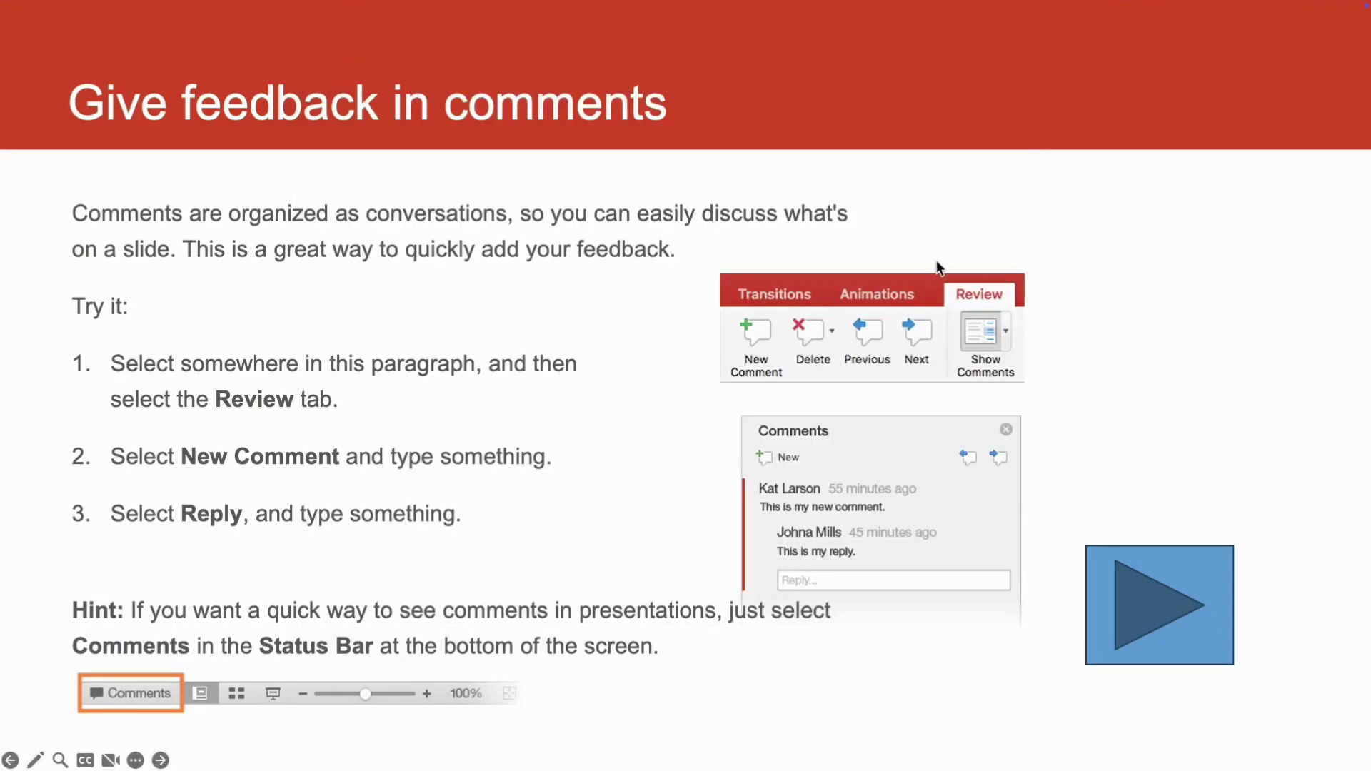
{"action": "key", "text": "Escape"}
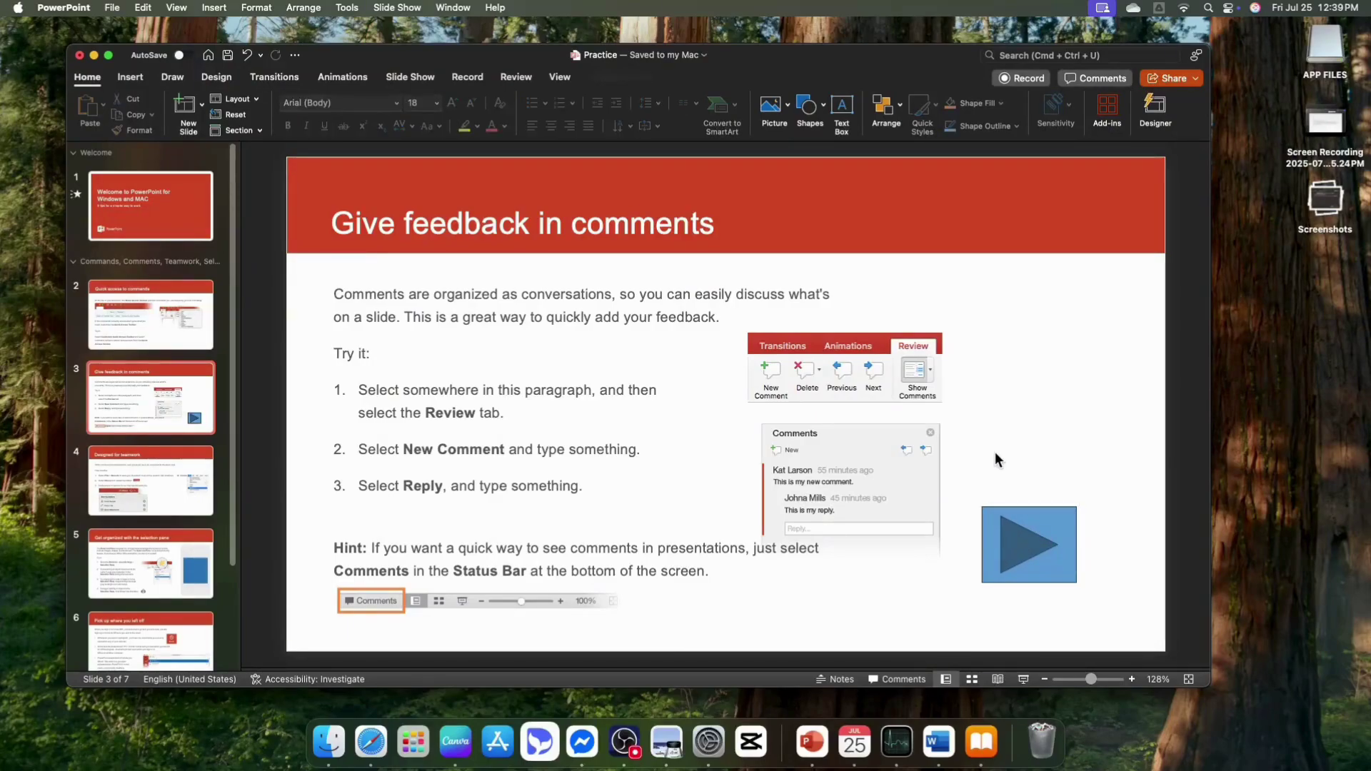
- Reopen Action Settings for slide 3's blue play button to review its Books program and Hammer sound
{"action": "left_click", "coordinate": [1033, 546]}
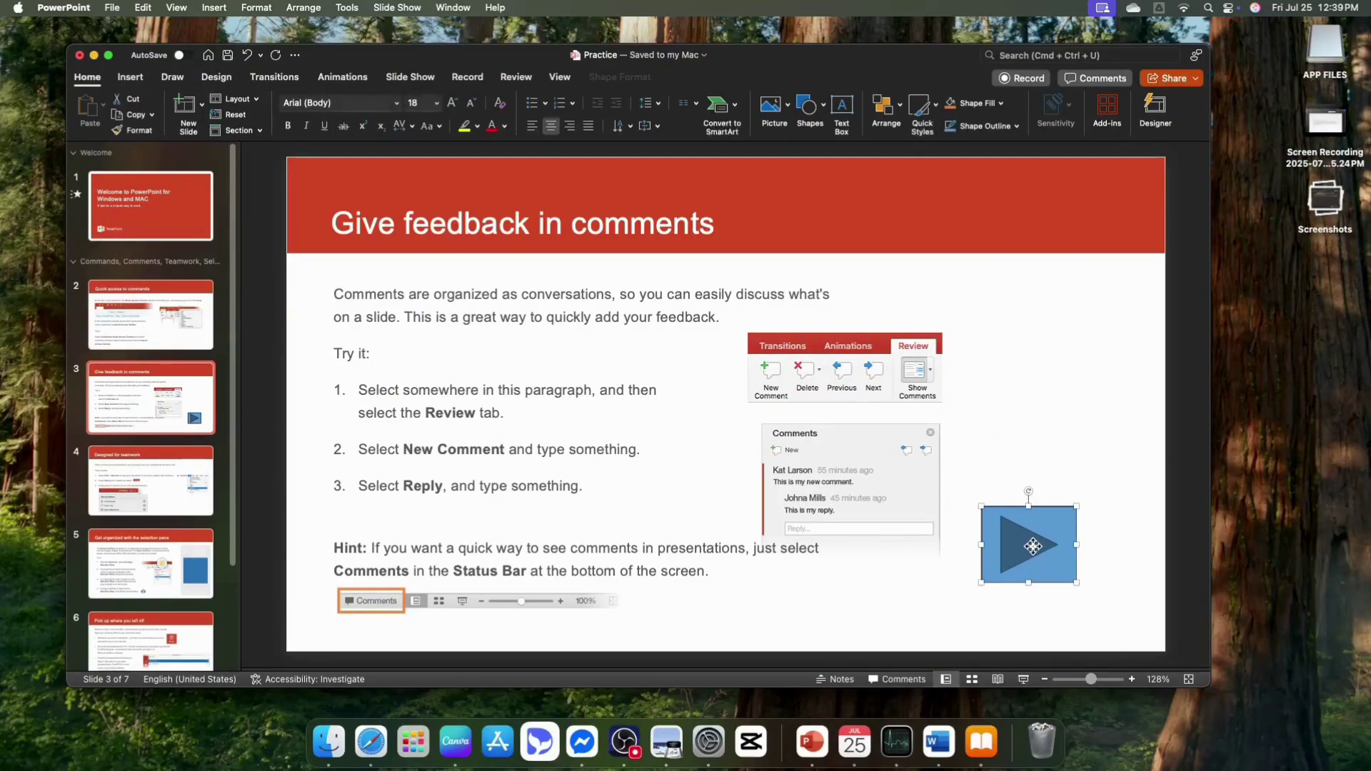
{"action": "right_click", "coordinate": [1027, 535]}
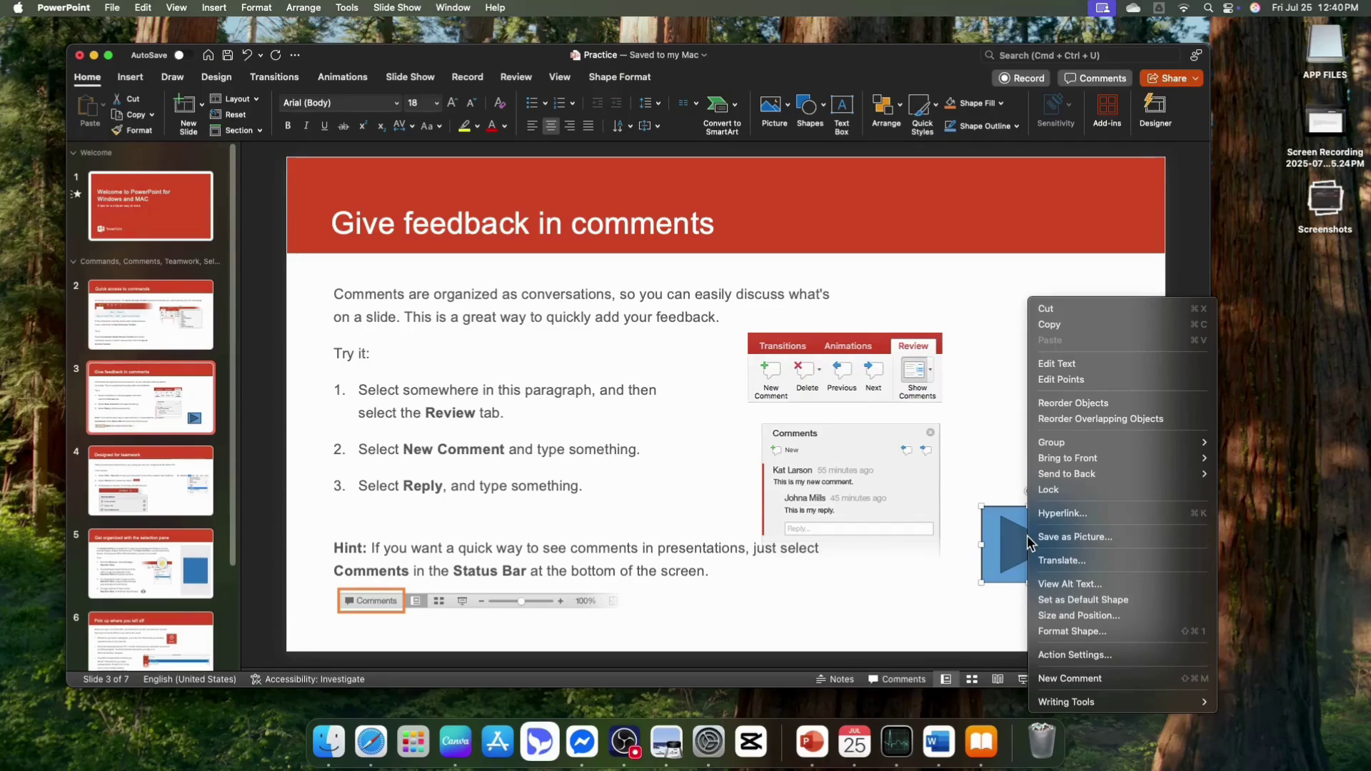
{"action": "left_click", "coordinate": [1075, 655]}
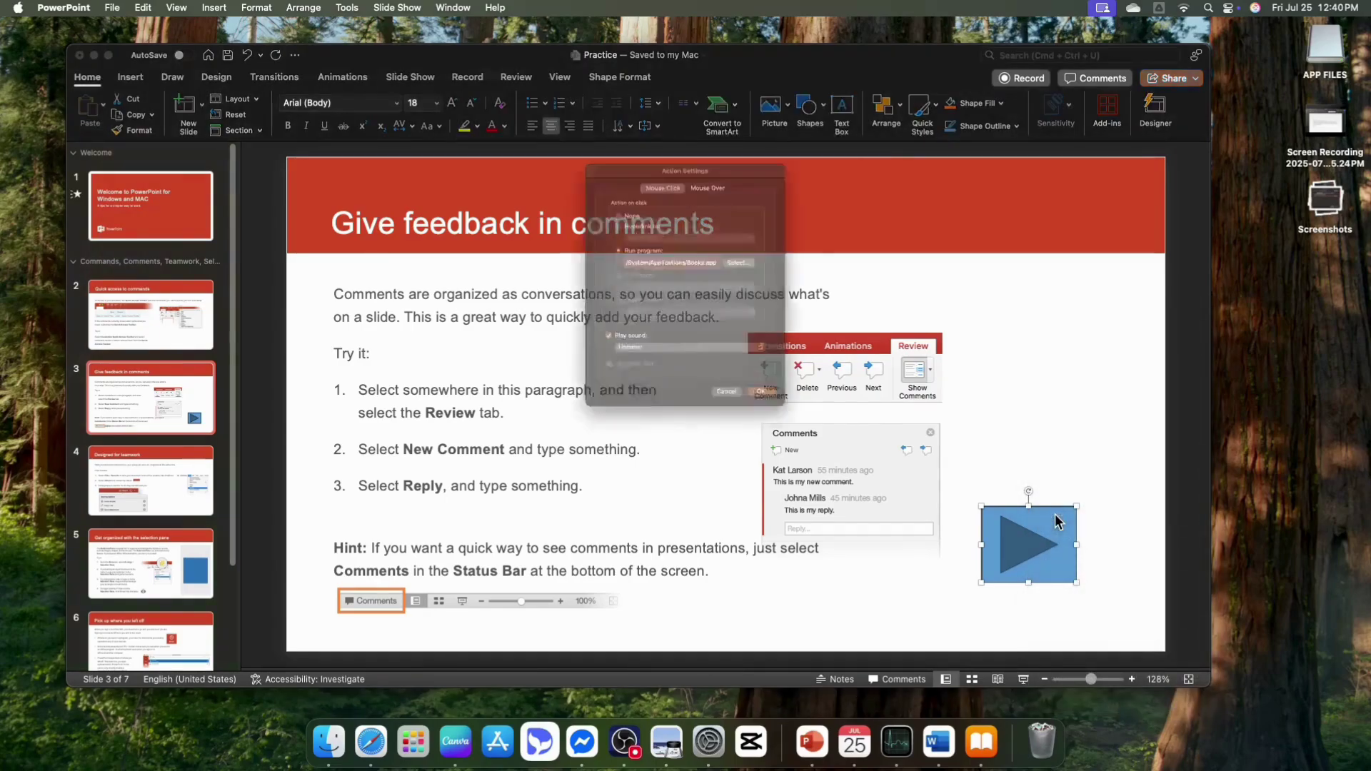